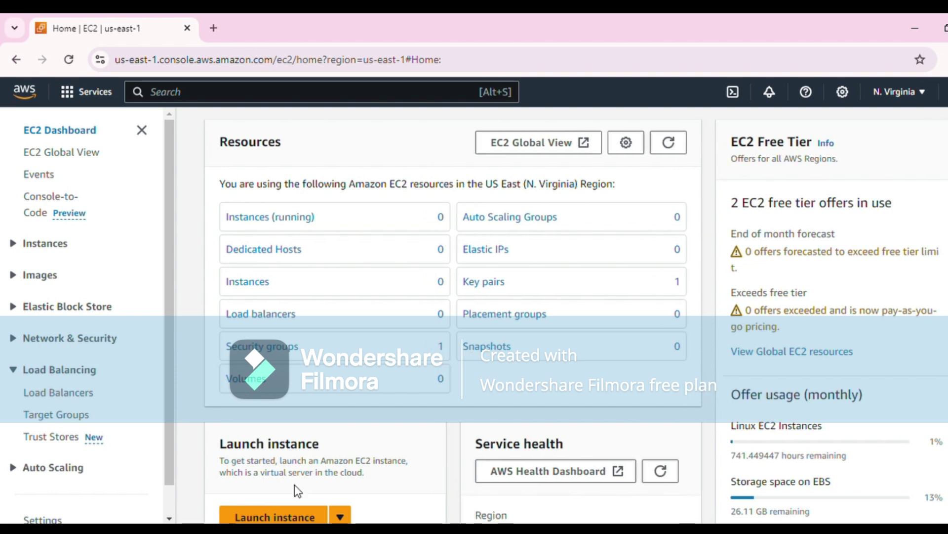
- Start launching a new EC2 instance and set the number of instances to 2
{"action": "left_click", "coordinate": [310, 518]}
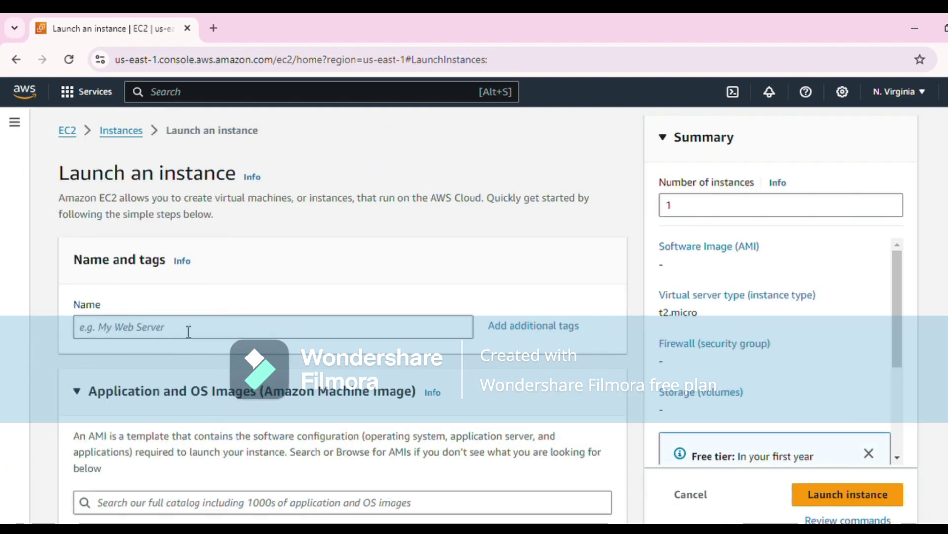
{"action": "scroll", "coordinate": [189, 331], "scroll_direction": "down", "scroll_amount": 2}
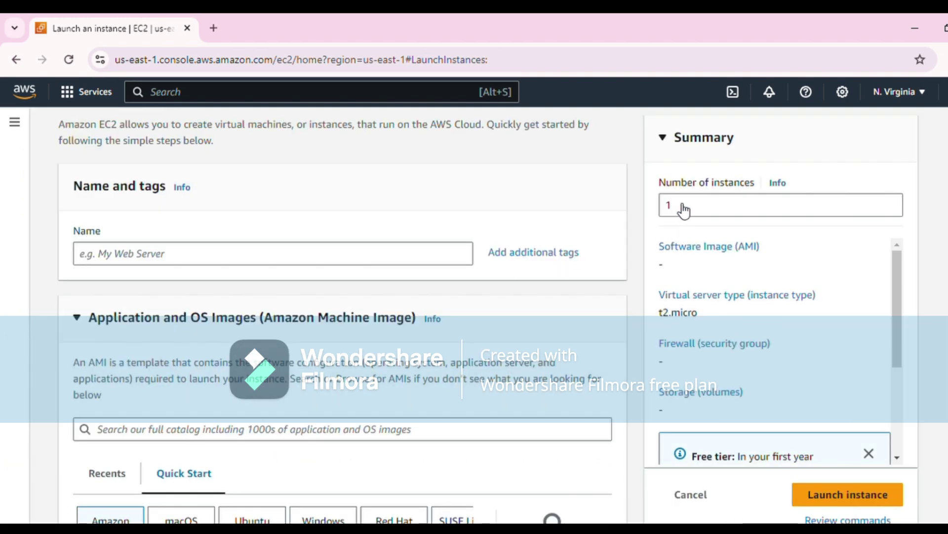
{"action": "left_click", "coordinate": [891, 203]}
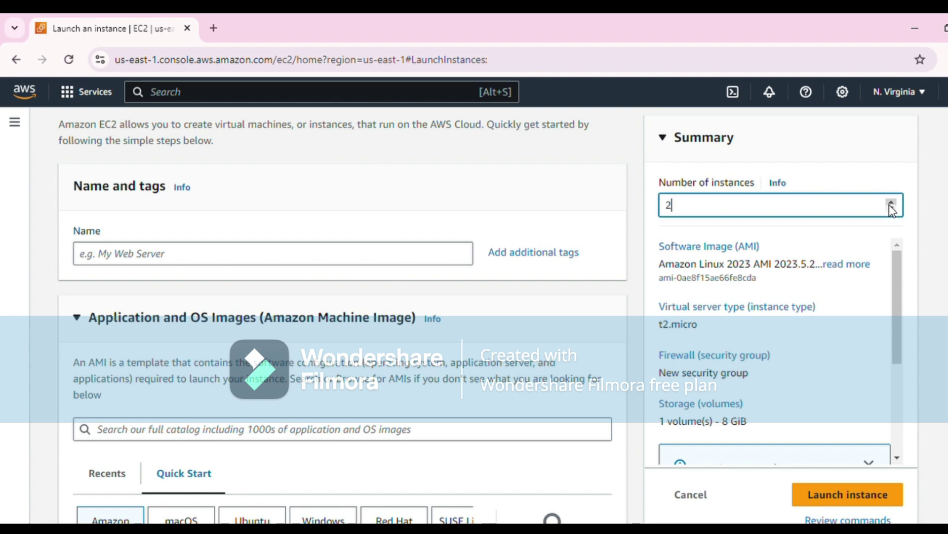
- Review the selected operating system image, architecture and instance type for the launch
{"action": "scroll", "coordinate": [88, 277], "scroll_direction": "down", "scroll_amount": 5}
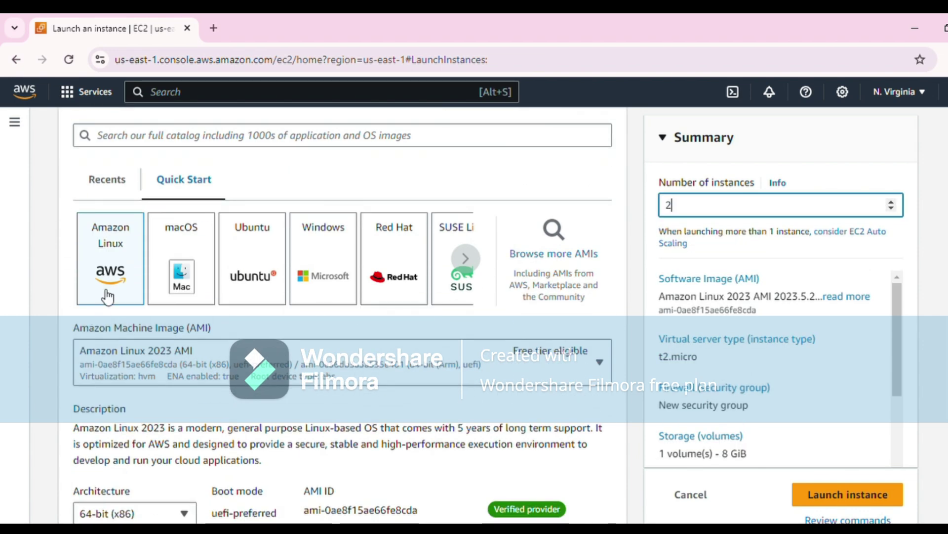
{"action": "scroll", "coordinate": [114, 279], "scroll_direction": "up", "scroll_amount": 1}
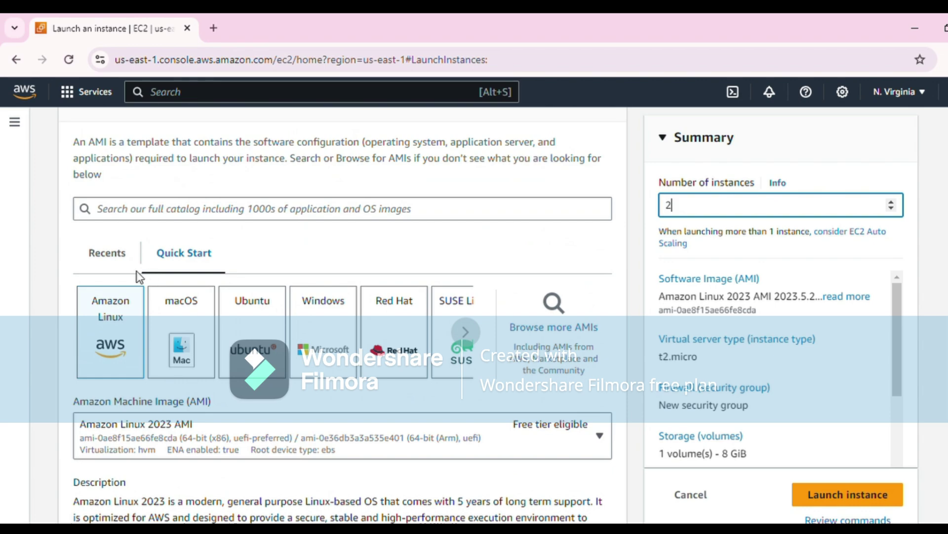
{"action": "scroll", "coordinate": [141, 279], "scroll_direction": "down", "scroll_amount": 3}
{"action": "scroll", "coordinate": [148, 292], "scroll_direction": "down", "scroll_amount": 3}
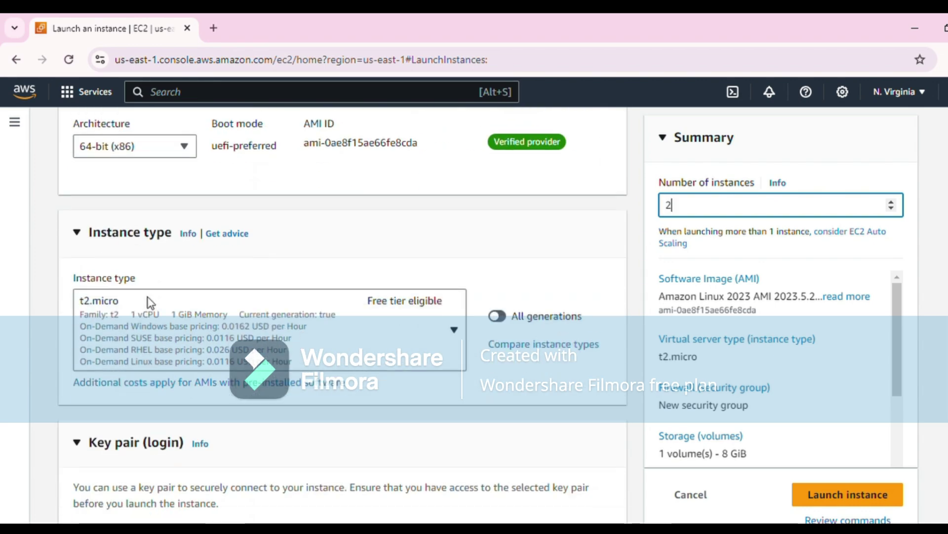
{"action": "scroll", "coordinate": [155, 302], "scroll_direction": "up", "scroll_amount": 2}
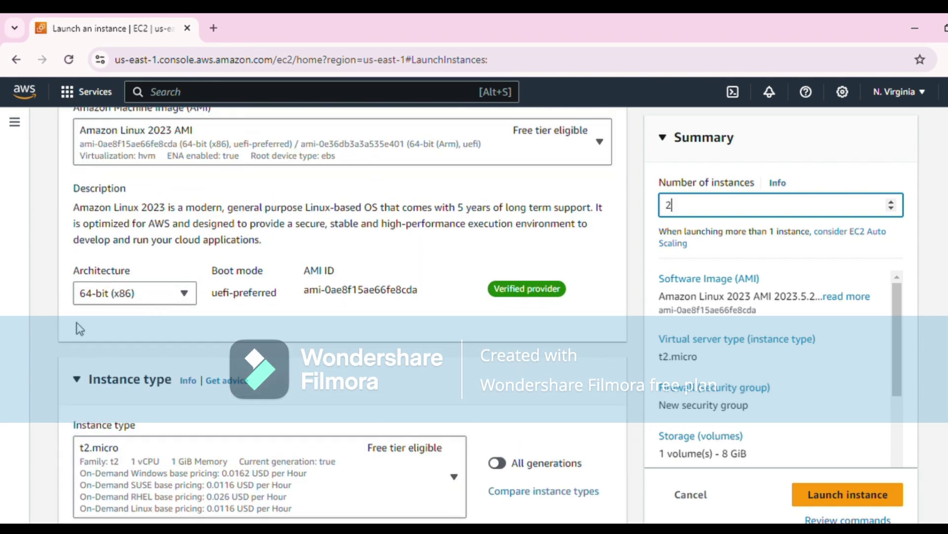
{"action": "scroll", "coordinate": [211, 412], "scroll_direction": "down", "scroll_amount": 1}
{"action": "scroll", "coordinate": [208, 408], "scroll_direction": "down", "scroll_amount": 1}
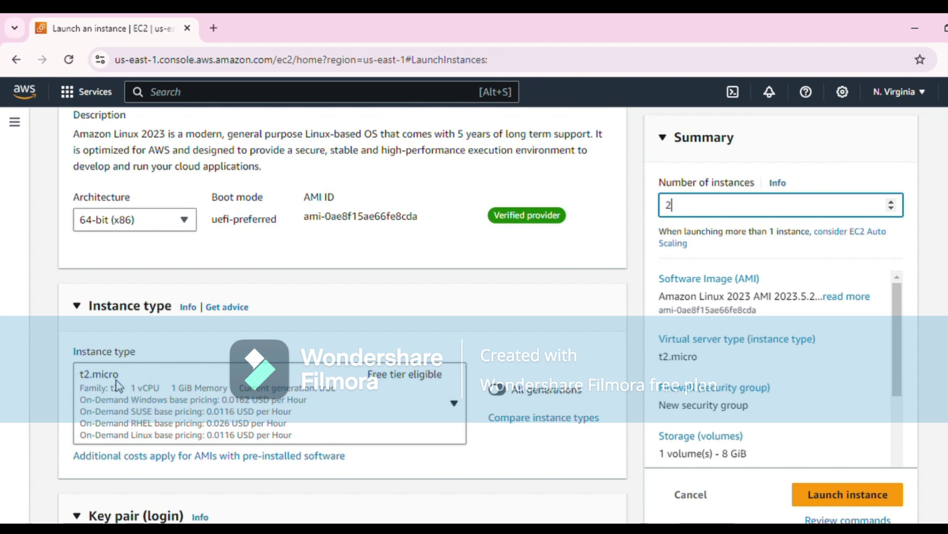
- Choose the existing RSA key pair as the login key for the instances
{"action": "scroll", "coordinate": [131, 339], "scroll_direction": "down", "scroll_amount": 5}
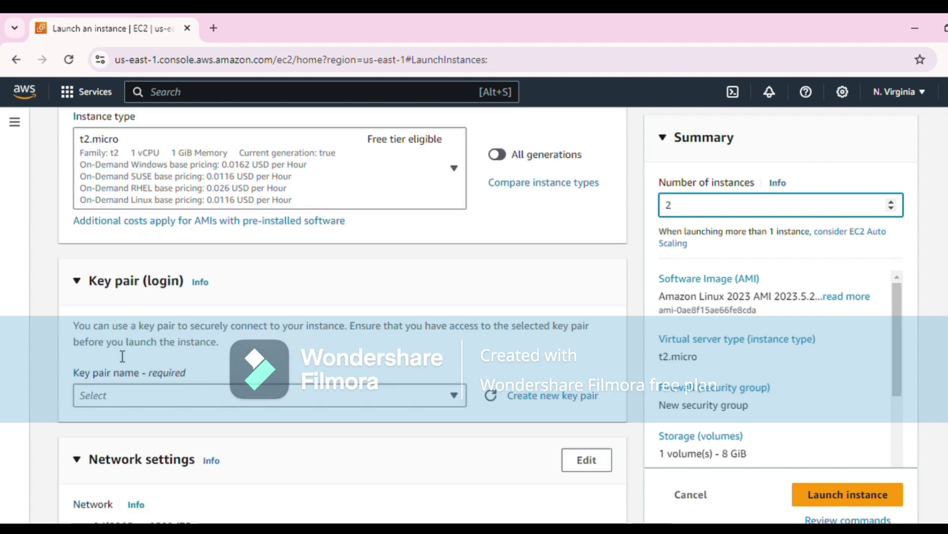
{"action": "left_click", "coordinate": [131, 332]}
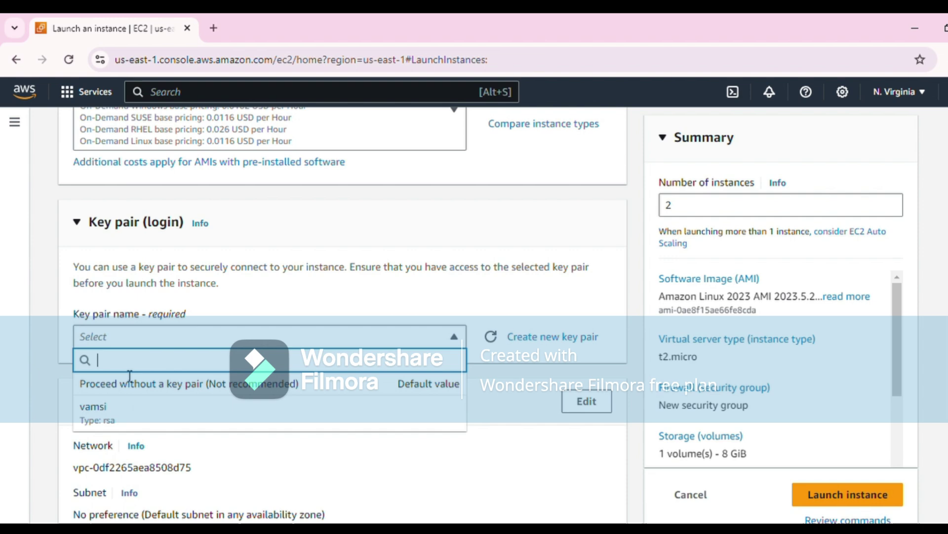
{"action": "left_click", "coordinate": [116, 409]}
- Make the network settings editable and examine the new security group's inbound rules
{"action": "scroll", "coordinate": [238, 330], "scroll_direction": "down", "scroll_amount": 3}
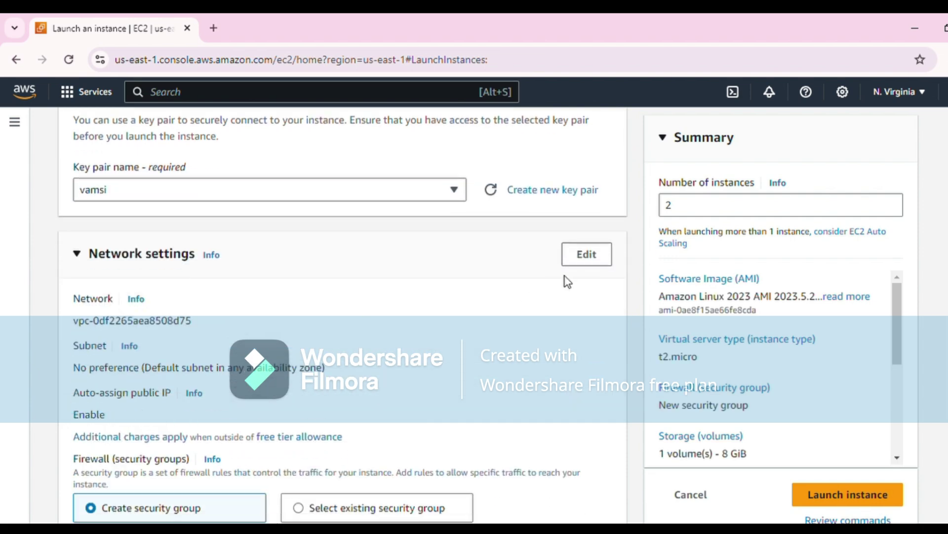
{"action": "left_click", "coordinate": [595, 260]}
{"action": "scroll", "coordinate": [490, 274], "scroll_direction": "down", "scroll_amount": 5}
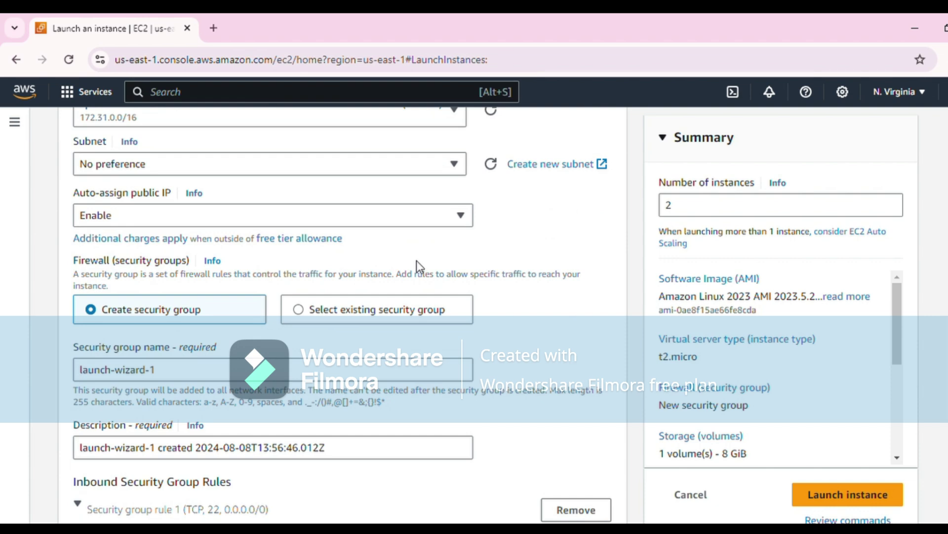
{"action": "scroll", "coordinate": [334, 280], "scroll_direction": "down", "scroll_amount": 4}
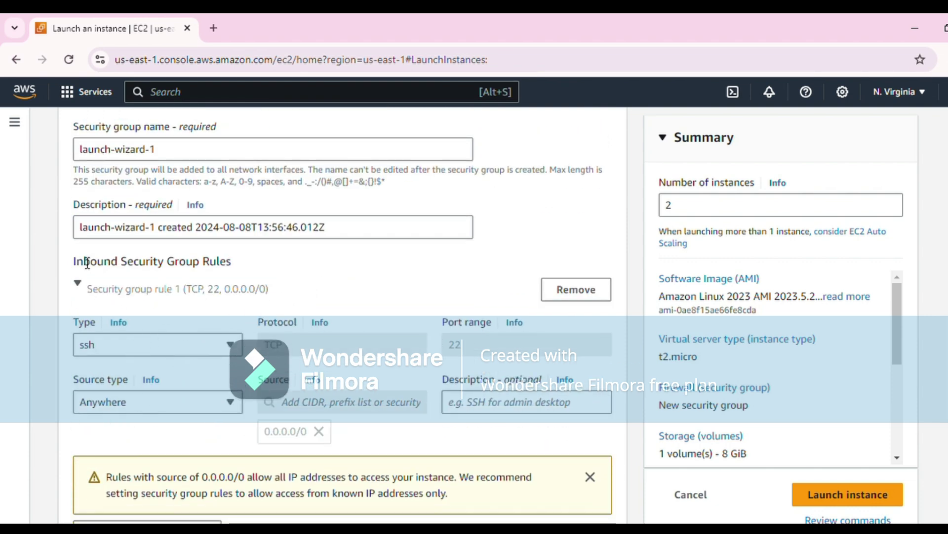
{"action": "left_click_drag", "start_coordinate": [69, 262], "coordinate": [263, 273]}
{"action": "left_click", "coordinate": [269, 274]}
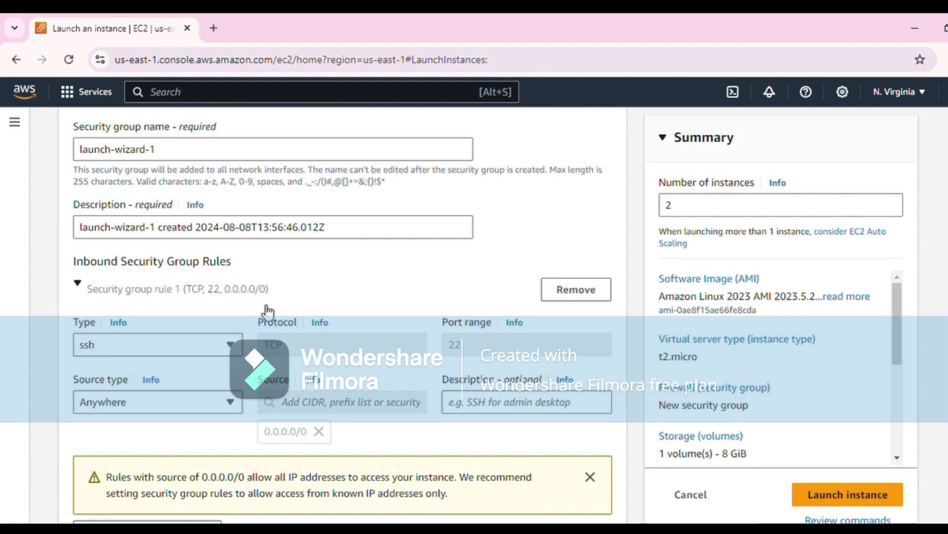
{"action": "scroll", "coordinate": [265, 313], "scroll_direction": "down", "scroll_amount": 3}
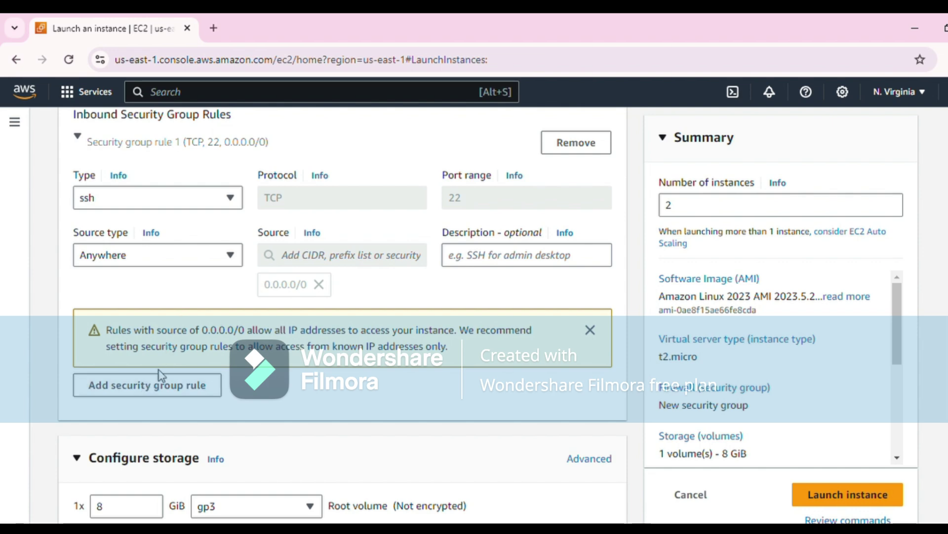
- Add a second inbound security group rule of type All TCP with source type Anywhere
{"action": "left_click", "coordinate": [162, 393]}
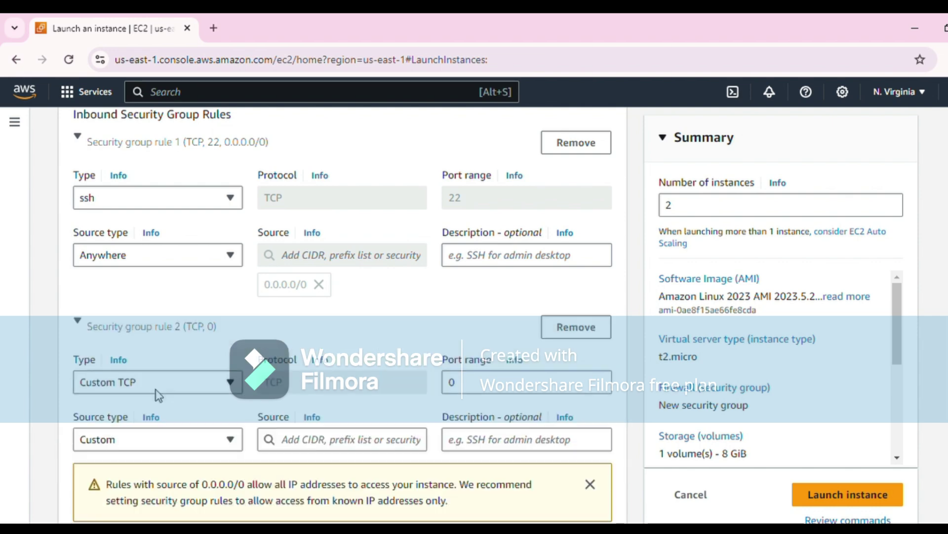
{"action": "left_click", "coordinate": [158, 393]}
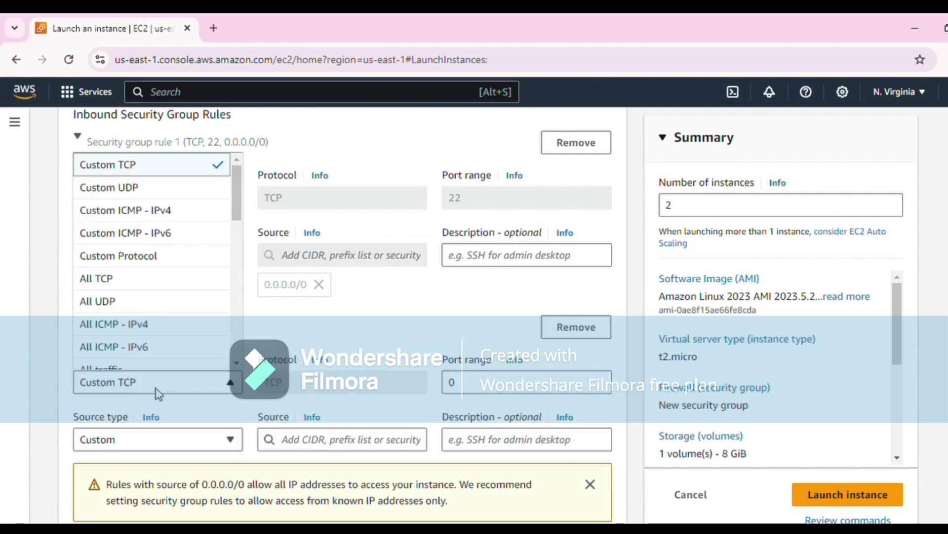
{"action": "left_click", "coordinate": [158, 393]}
{"action": "scroll", "coordinate": [159, 390], "scroll_direction": "down", "scroll_amount": 3}
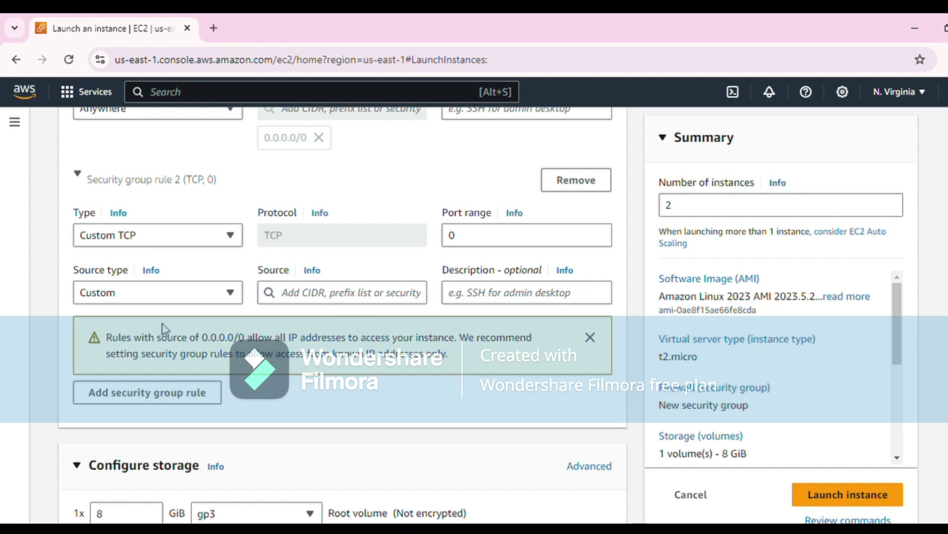
{"action": "scroll", "coordinate": [165, 326], "scroll_direction": "up", "scroll_amount": 1}
{"action": "left_click", "coordinate": [166, 309]}
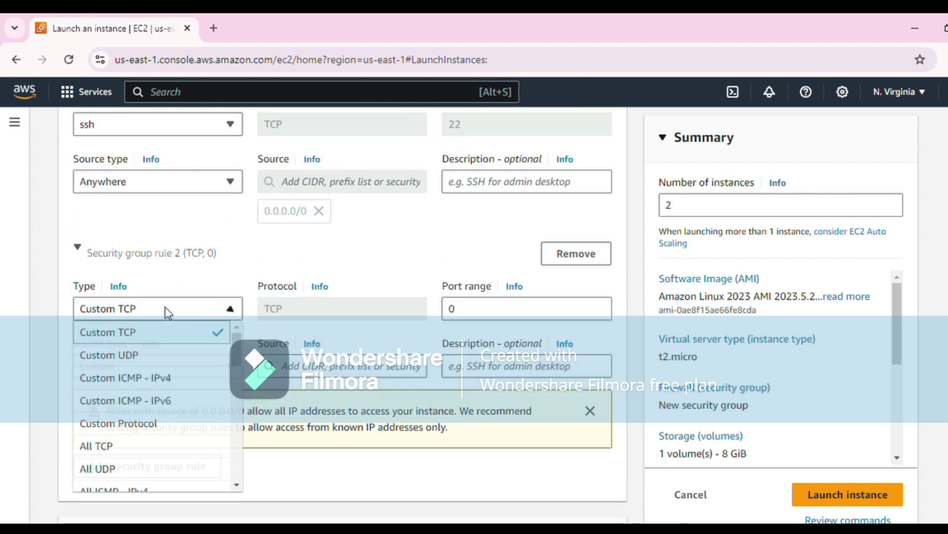
{"action": "left_click", "coordinate": [143, 449]}
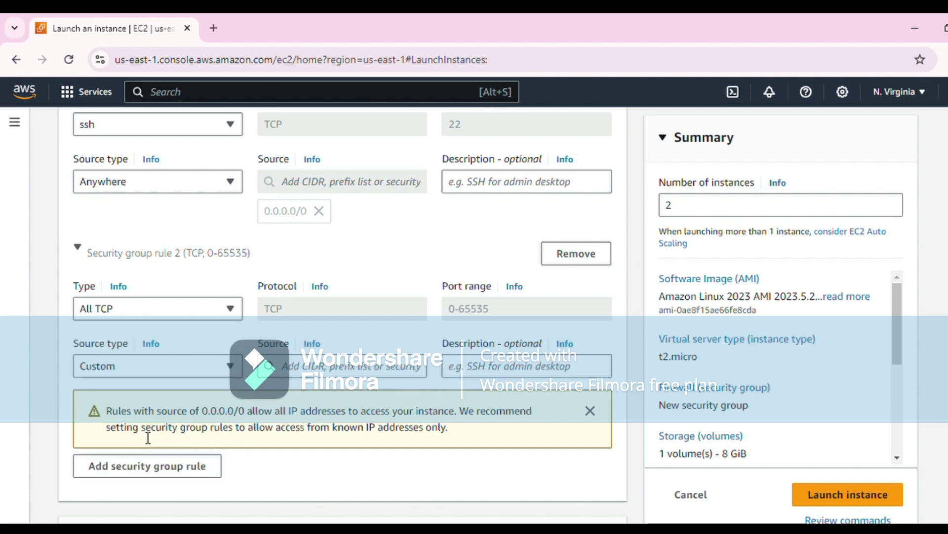
{"action": "left_click", "coordinate": [173, 374]}
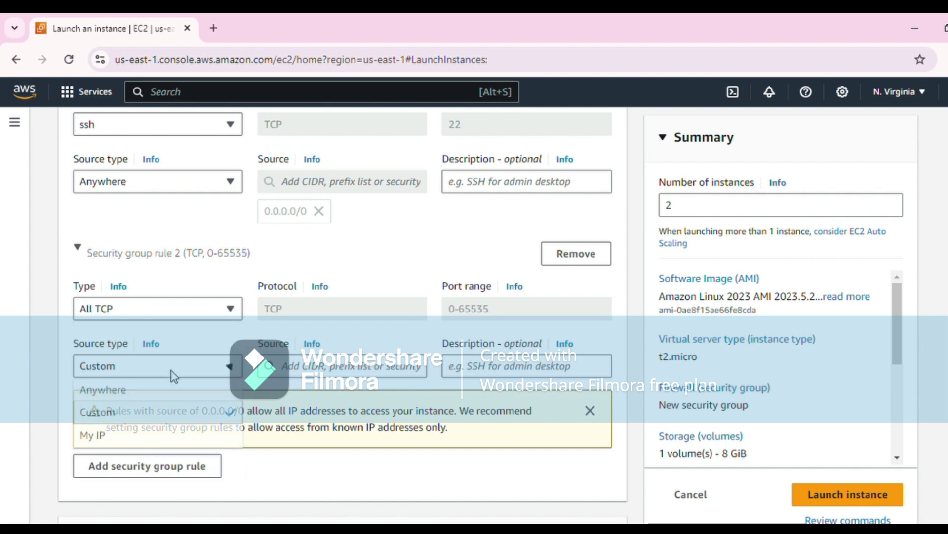
{"action": "left_click", "coordinate": [162, 398]}
- Add a third inbound security group rule of type All traffic with source type Anywhere, and check the rules
{"action": "left_click", "coordinate": [150, 497]}
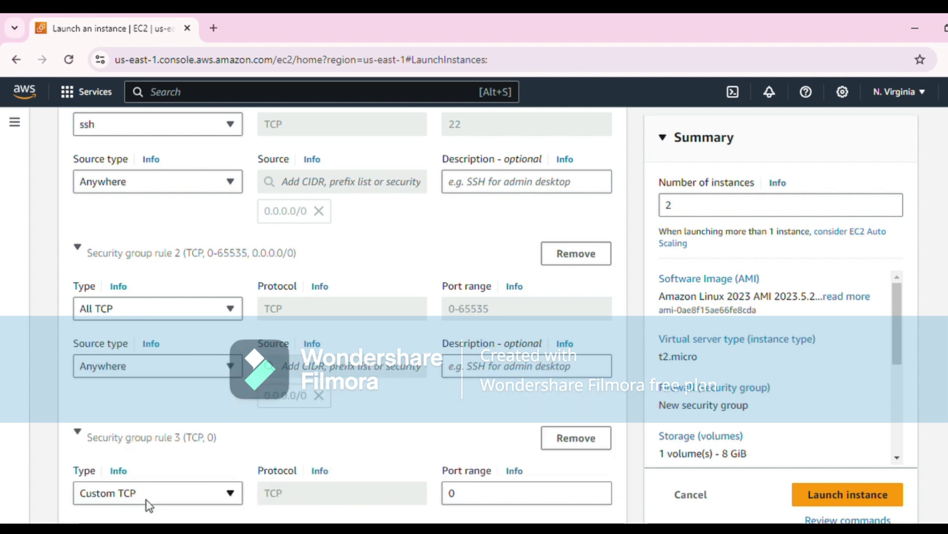
{"action": "left_click", "coordinate": [157, 489]}
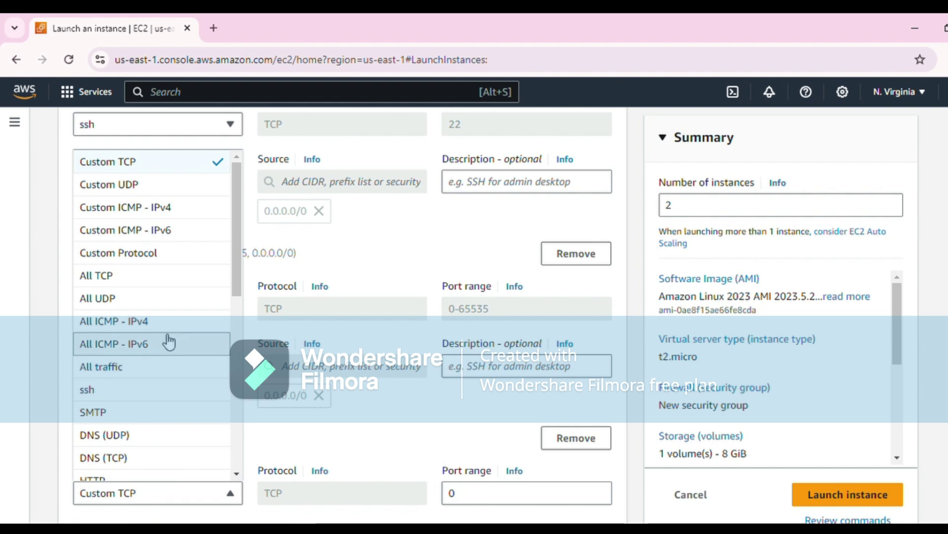
{"action": "left_click", "coordinate": [163, 376]}
{"action": "scroll", "coordinate": [161, 454], "scroll_direction": "down", "scroll_amount": 3}
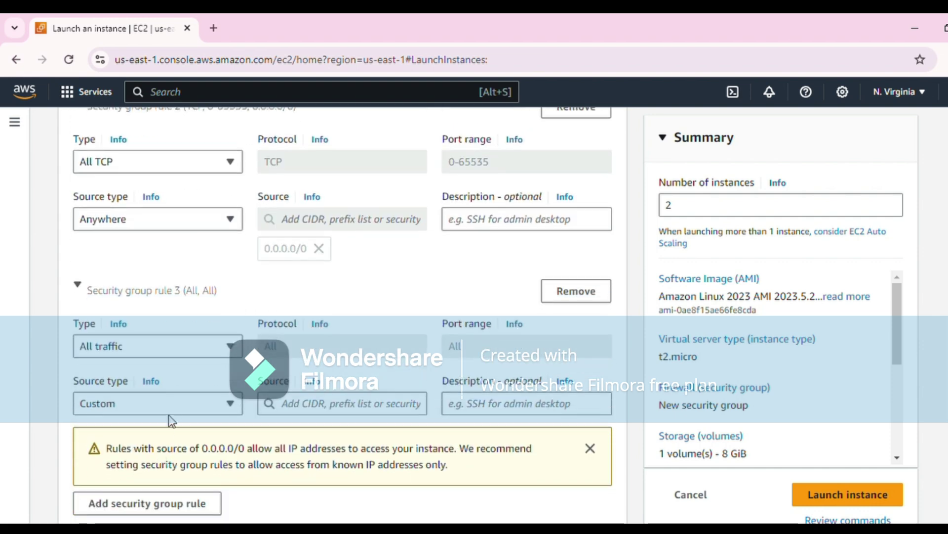
{"action": "left_click", "coordinate": [173, 404]}
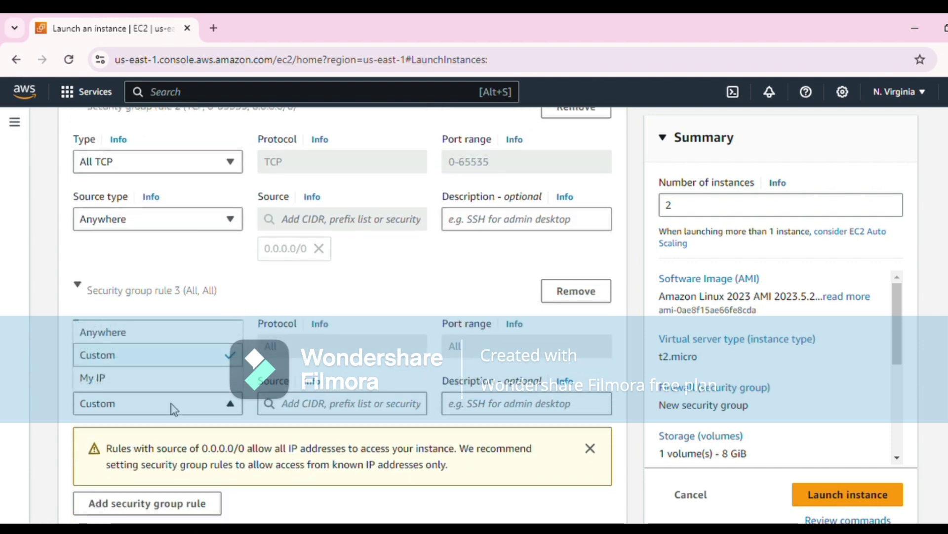
{"action": "left_click", "coordinate": [173, 366]}
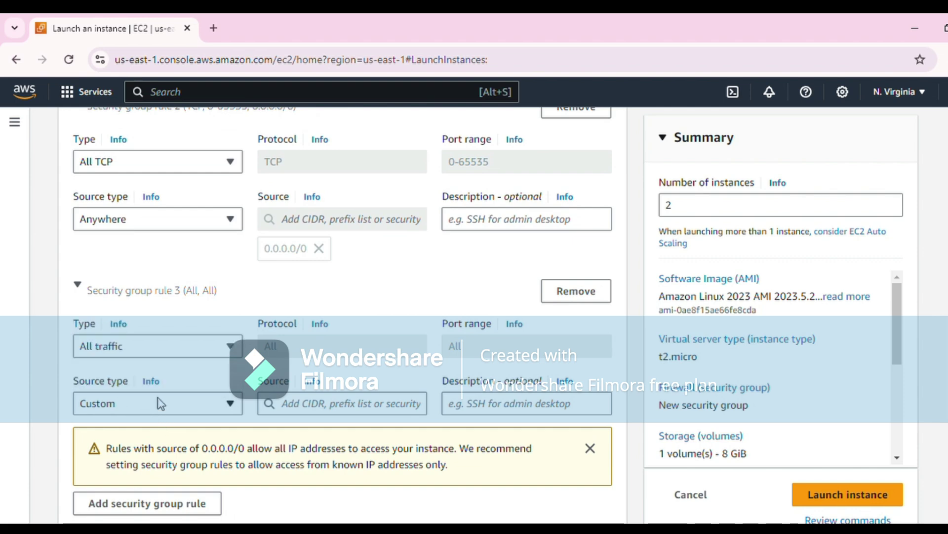
{"action": "left_click", "coordinate": [158, 401]}
{"action": "left_click", "coordinate": [165, 337]}
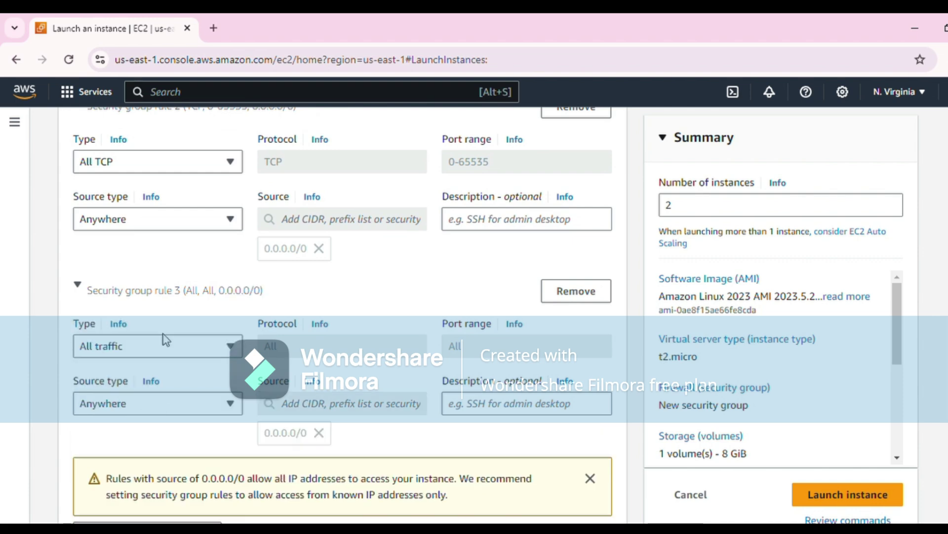
{"action": "scroll", "coordinate": [260, 307], "scroll_direction": "down", "scroll_amount": 1}
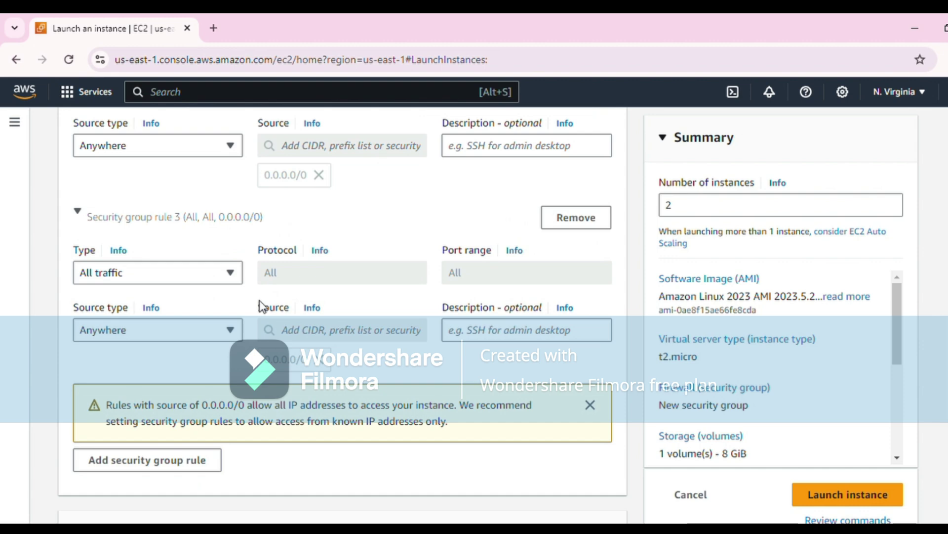
{"action": "scroll", "coordinate": [261, 307], "scroll_direction": "up", "scroll_amount": 3}
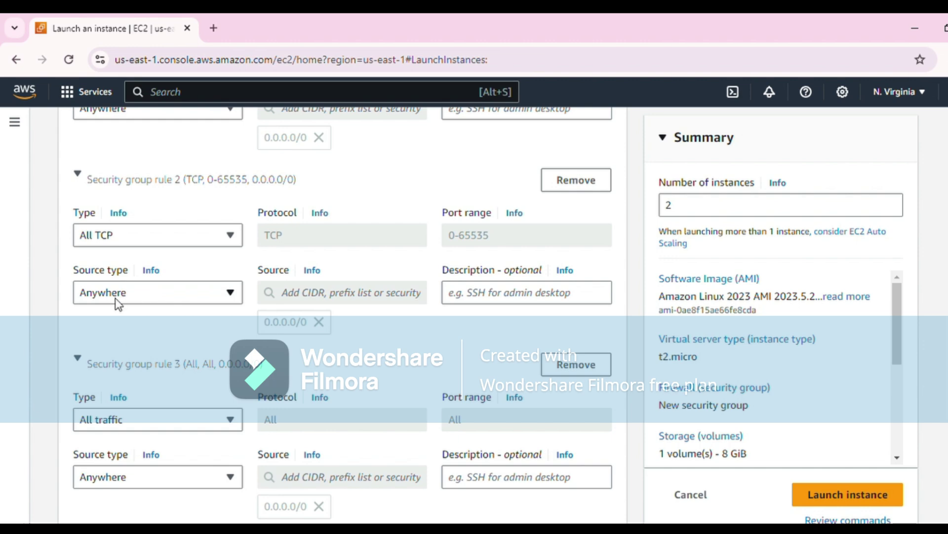
{"action": "scroll", "coordinate": [247, 378], "scroll_direction": "down", "scroll_amount": 3}
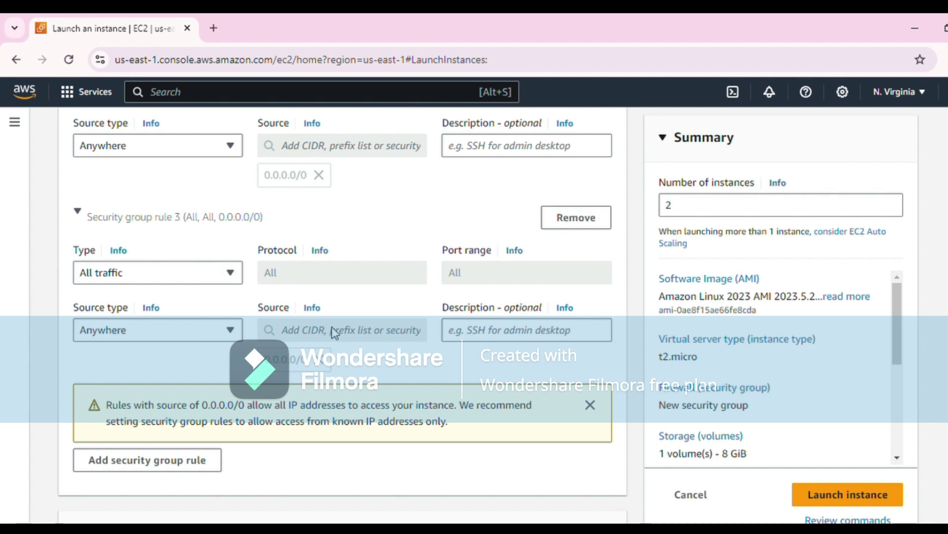
- Enter an advanced-details user data bash script that updates yum, installs, starts and enables httpd, sets /var/www ownership and permissions, and writes a hostname greeting to index.html
{"action": "scroll", "coordinate": [334, 332], "scroll_direction": "down", "scroll_amount": 6}
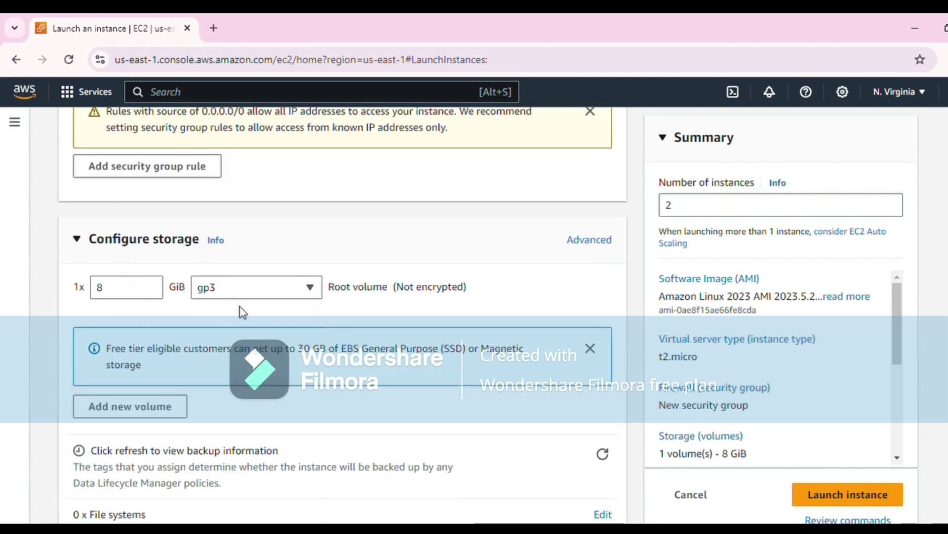
{"action": "scroll", "coordinate": [242, 311], "scroll_direction": "down", "scroll_amount": 2}
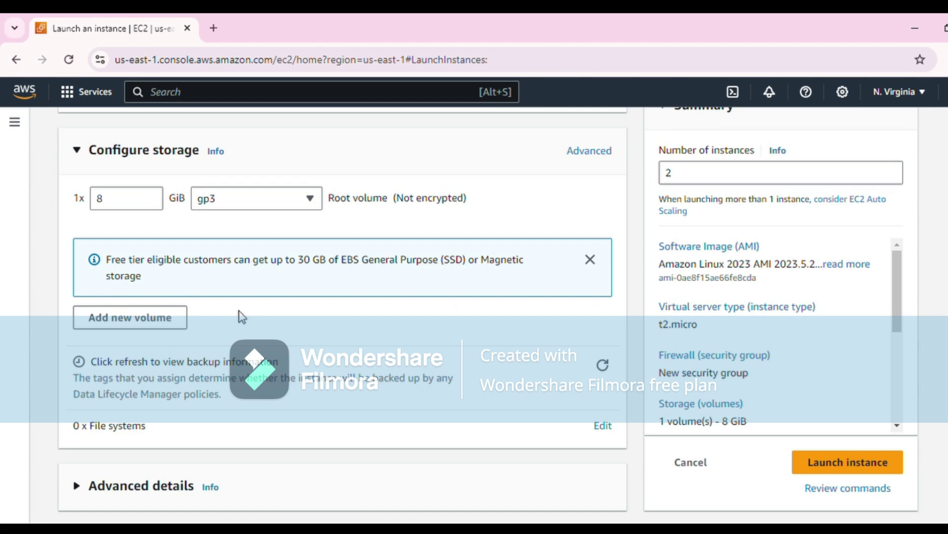
{"action": "left_click", "coordinate": [89, 486]}
{"action": "scroll", "coordinate": [245, 390], "scroll_direction": "down", "scroll_amount": 10}
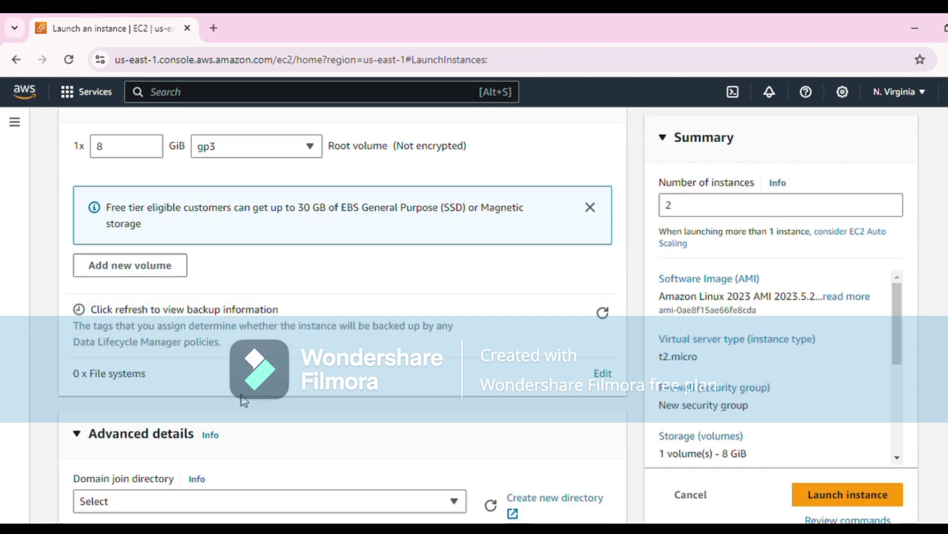
{"action": "scroll", "coordinate": [245, 393], "scroll_direction": "down", "scroll_amount": 16}
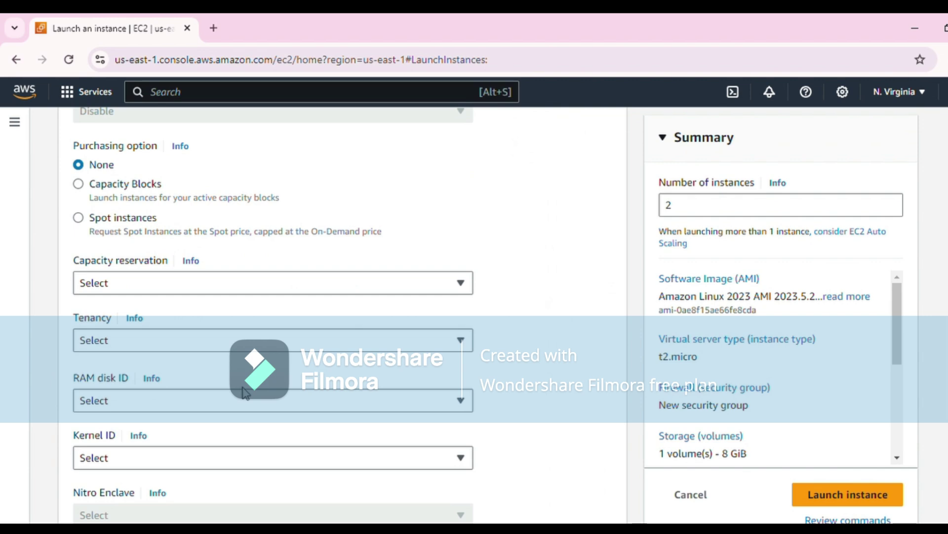
{"action": "scroll", "coordinate": [246, 393], "scroll_direction": "down", "scroll_amount": 9}
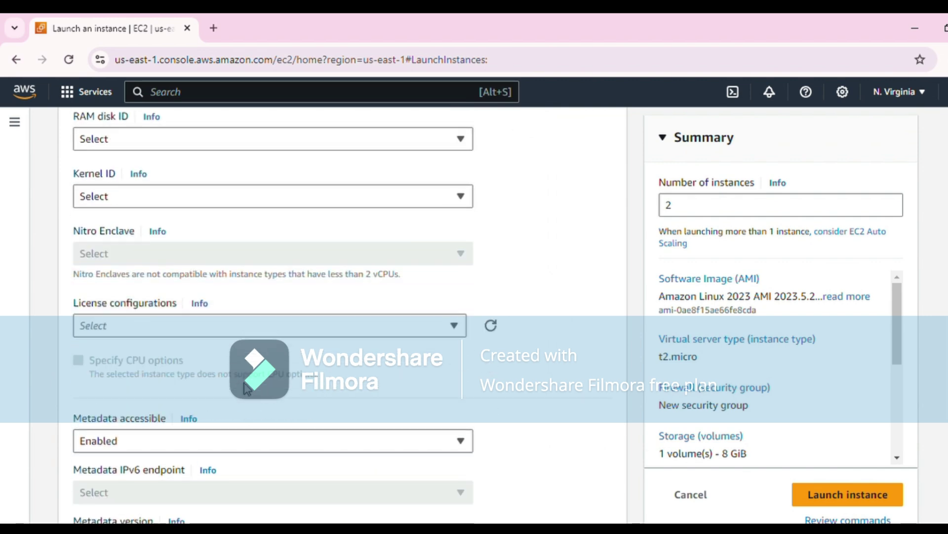
{"action": "scroll", "coordinate": [247, 389], "scroll_direction": "down", "scroll_amount": 4}
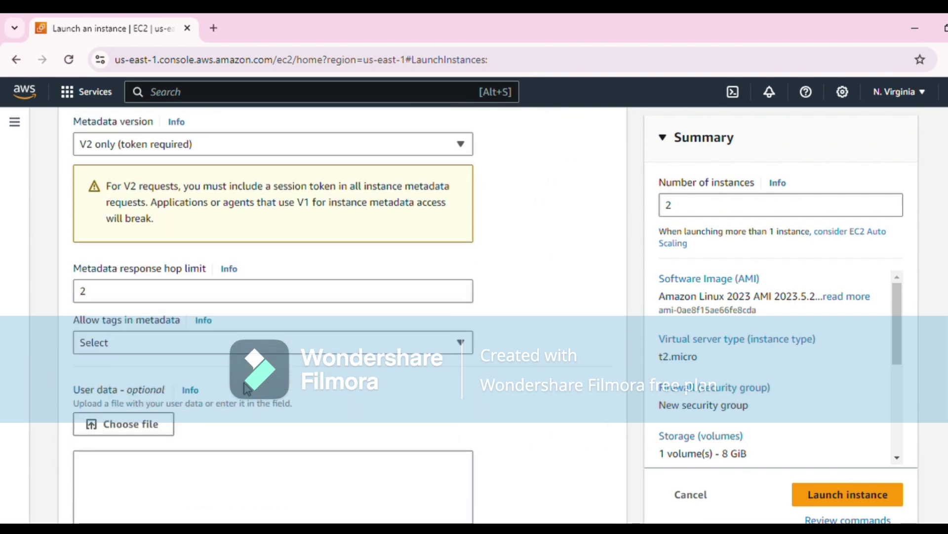
{"action": "scroll", "coordinate": [247, 389], "scroll_direction": "down", "scroll_amount": 3}
{"action": "left_click", "coordinate": [251, 390]}
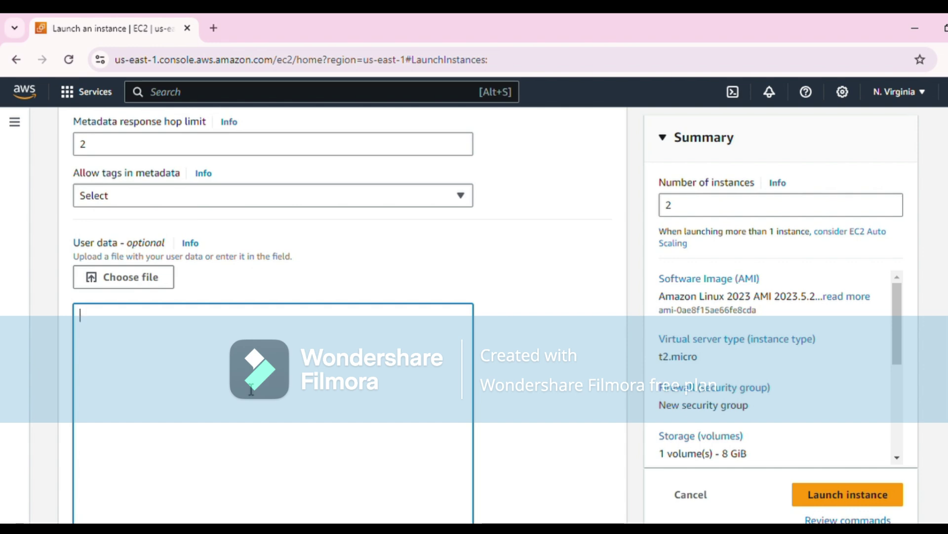
{"action": "scroll", "coordinate": [251, 390], "scroll_direction": "down", "scroll_amount": 2}
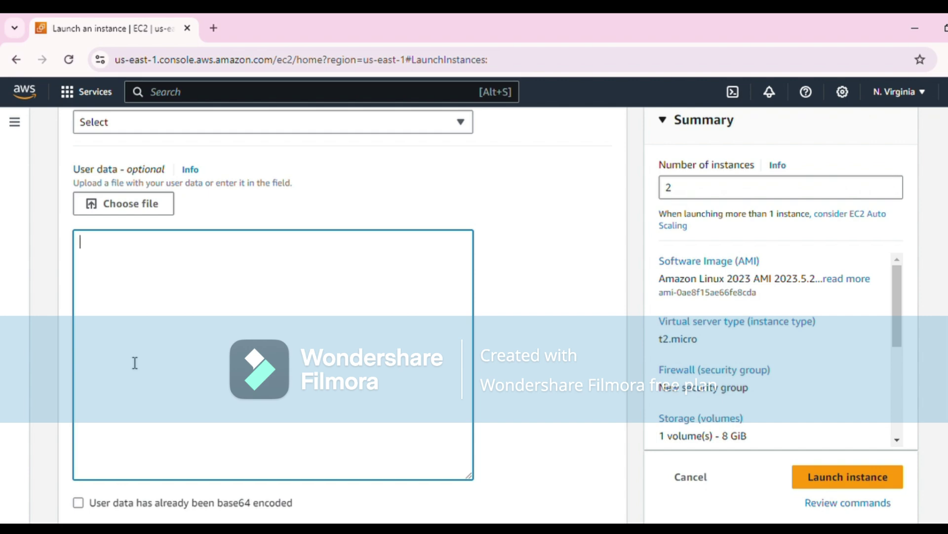
{"action": "type", "text": "#!/bin/bash yum update -y yum install -y httpd systemctl start httpd systemctl enable httpd usermod -a -G apache ec2-user chown -R ec2-user:apache/var/www chmod 2775 /var/www echo \"Hello from $(hostname)\" > /var/www/html/index.html"}
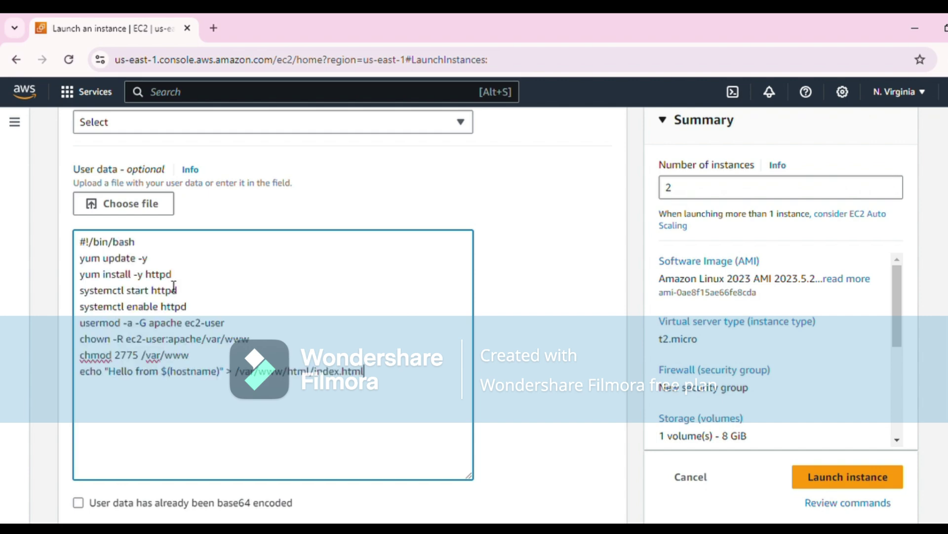
- Examine the user data script's yum update, httpd install, start and enable commands line by line
{"action": "left_click", "coordinate": [83, 262]}
{"action": "left_click_drag", "start_coordinate": [82, 262], "coordinate": [183, 300]}
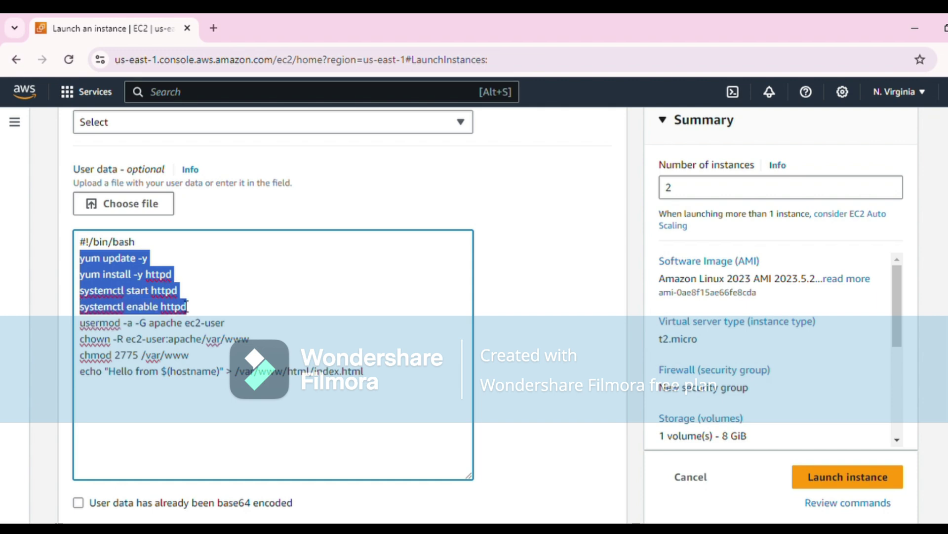
{"action": "left_click", "coordinate": [134, 272]}
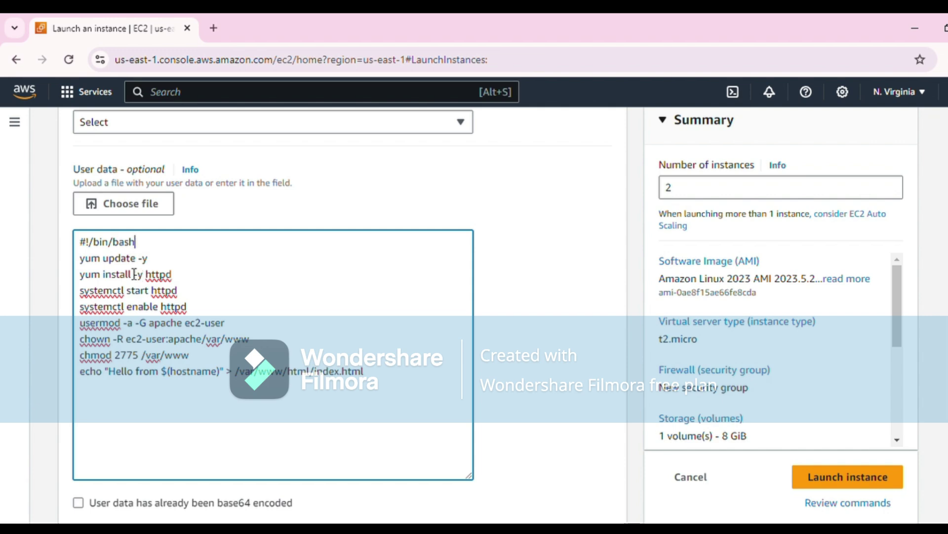
{"action": "left_click_drag", "start_coordinate": [80, 274], "coordinate": [179, 279]}
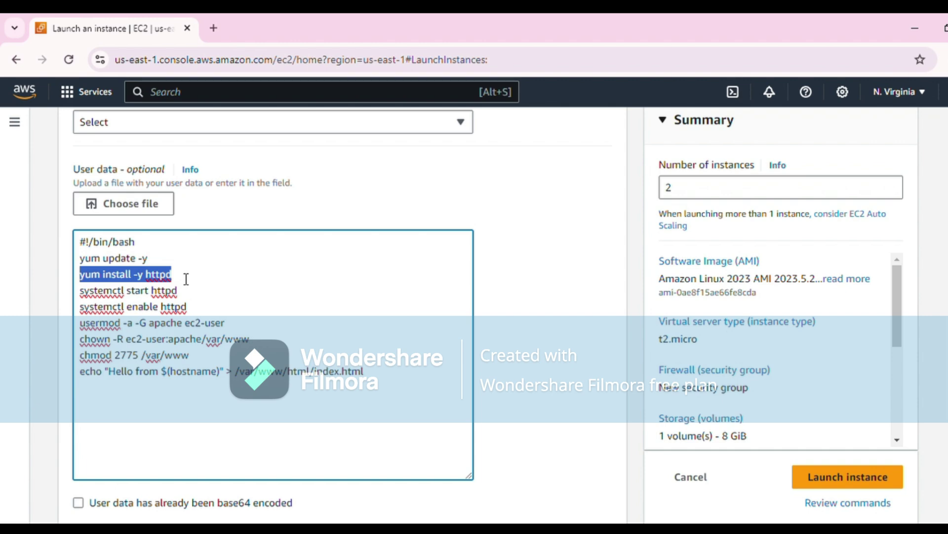
{"action": "left_click", "coordinate": [186, 279]}
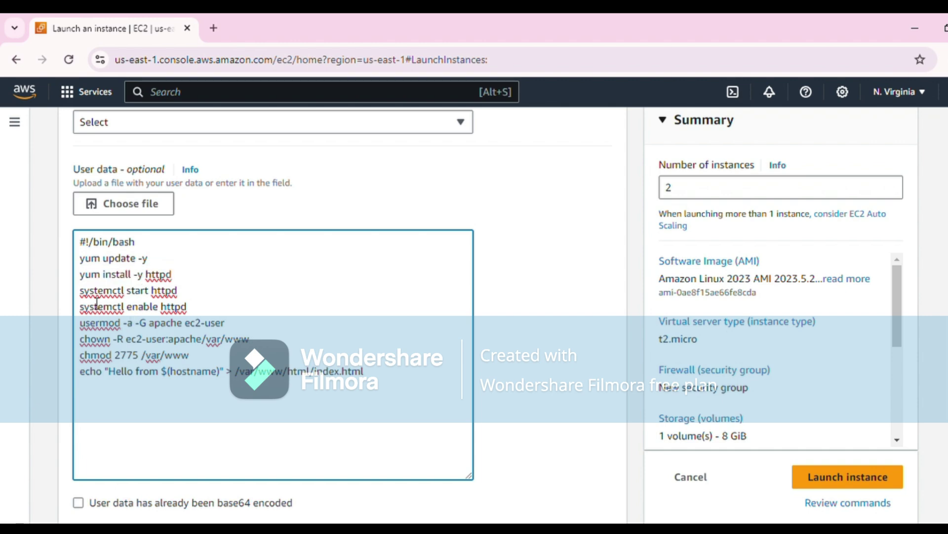
{"action": "left_click_drag", "start_coordinate": [80, 291], "coordinate": [197, 303]}
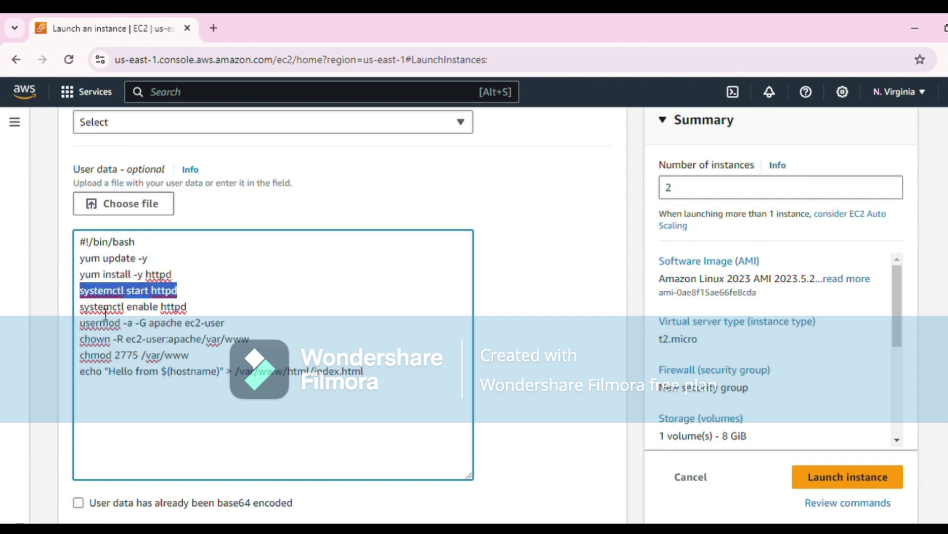
{"action": "left_click", "coordinate": [87, 316]}
{"action": "left_click_drag", "start_coordinate": [81, 315], "coordinate": [188, 317]}
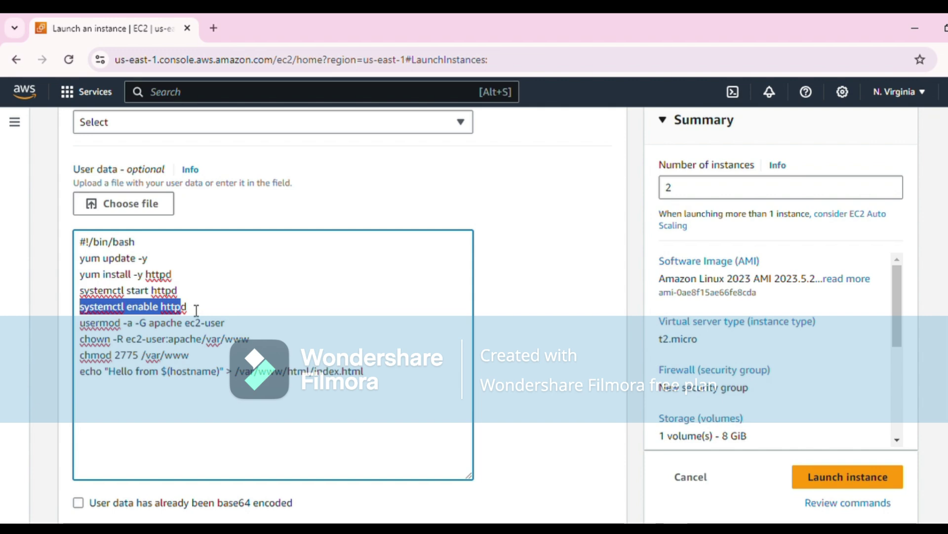
{"action": "left_click", "coordinate": [196, 310]}
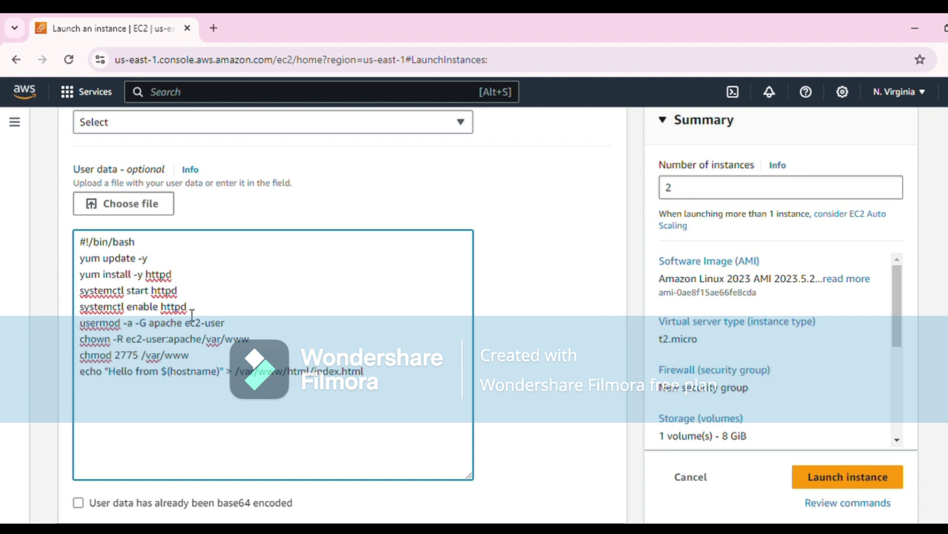
{"action": "left_click_drag", "start_coordinate": [196, 308], "coordinate": [82, 316]}
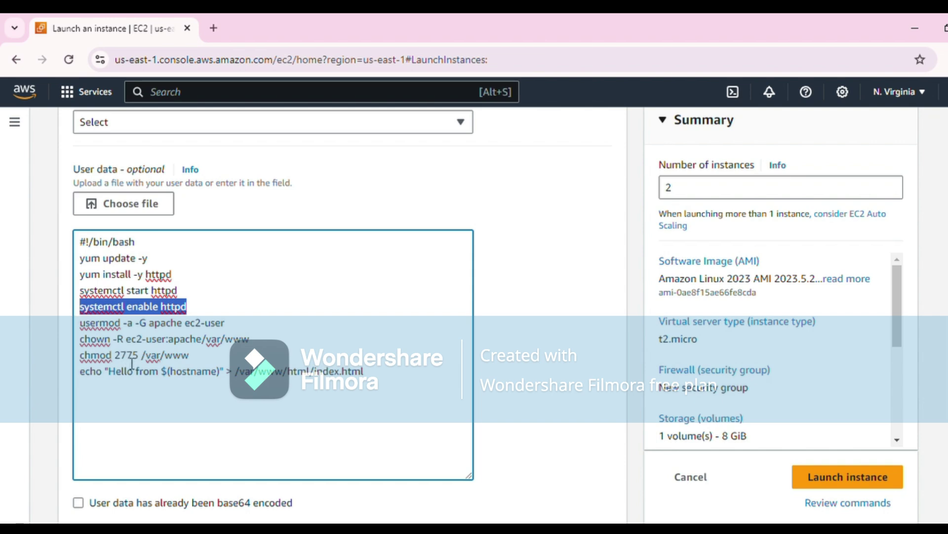
- Examine the script's /var/www permission path and the echo command's greeting, hostname variable and index.html output path
{"action": "left_click_drag", "start_coordinate": [138, 354], "coordinate": [205, 361]}
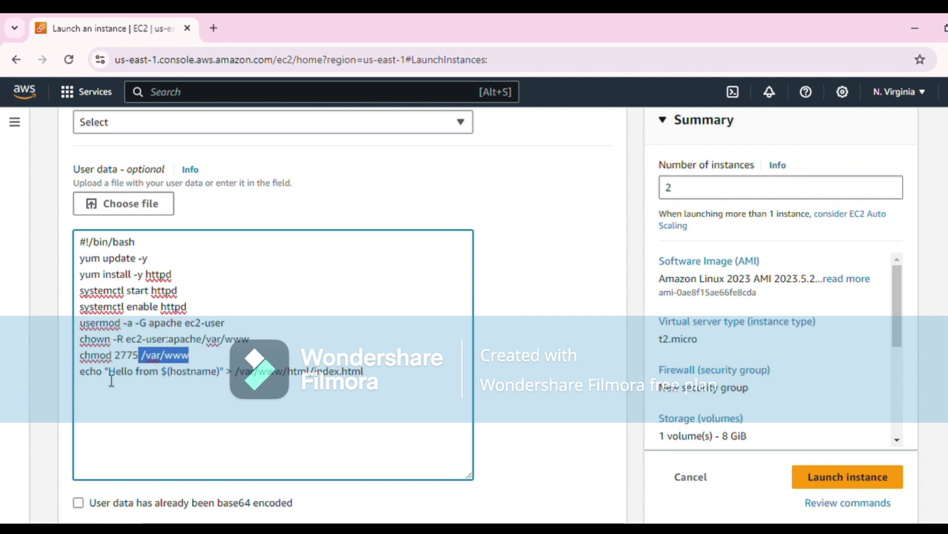
{"action": "left_click_drag", "start_coordinate": [105, 380], "coordinate": [138, 382]}
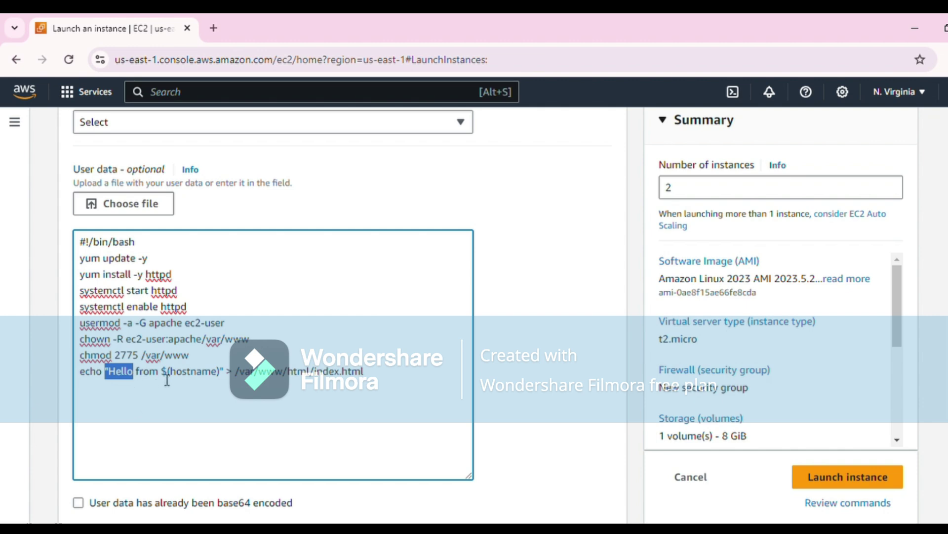
{"action": "left_click_drag", "start_coordinate": [159, 372], "coordinate": [224, 376]}
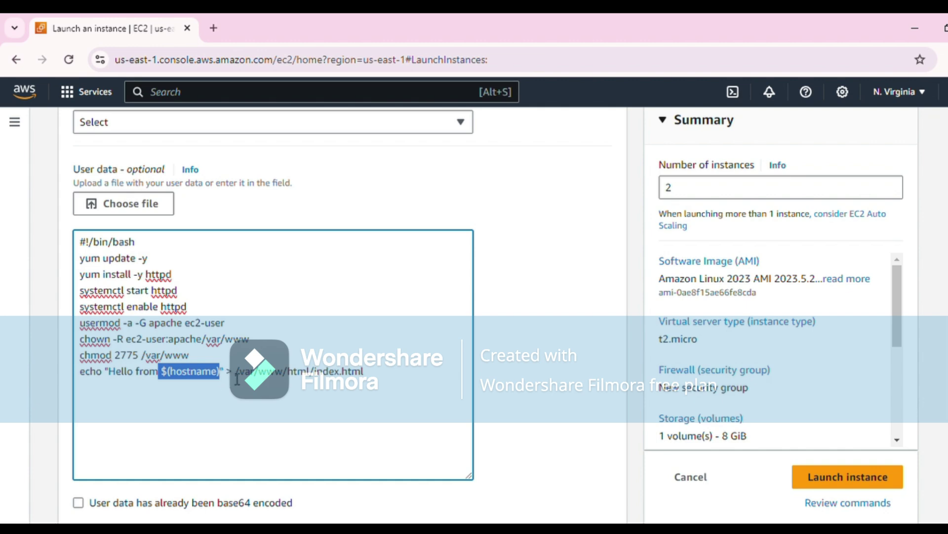
{"action": "left_click_drag", "start_coordinate": [237, 378], "coordinate": [386, 396]}
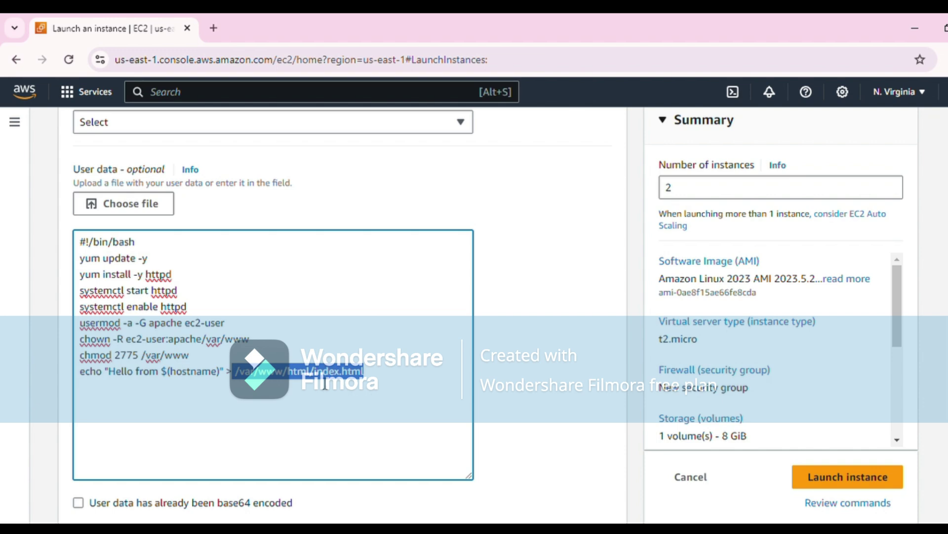
{"action": "left_click", "coordinate": [317, 371]}
{"action": "left_click_drag", "start_coordinate": [316, 371], "coordinate": [385, 372]}
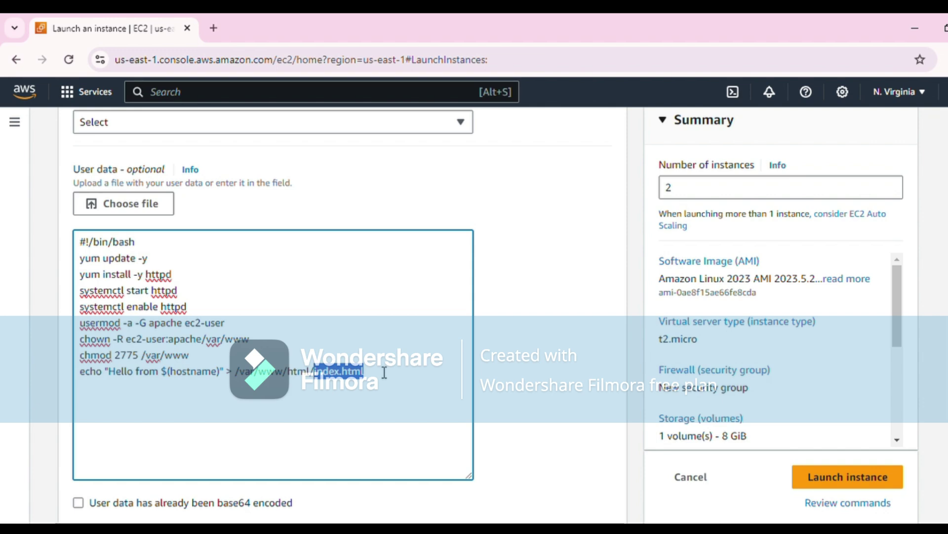
{"action": "left_click", "coordinate": [396, 372]}
- Launch the two instances with the configured settings, and check their instance IDs and the launch log
{"action": "scroll", "coordinate": [438, 372], "scroll_direction": "up", "scroll_amount": 2}
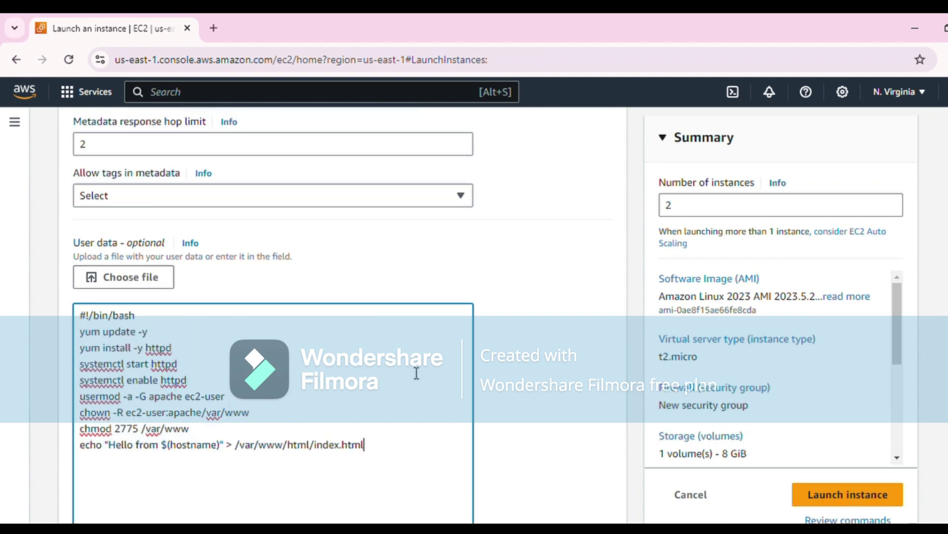
{"action": "scroll", "coordinate": [364, 385], "scroll_direction": "up", "scroll_amount": 7}
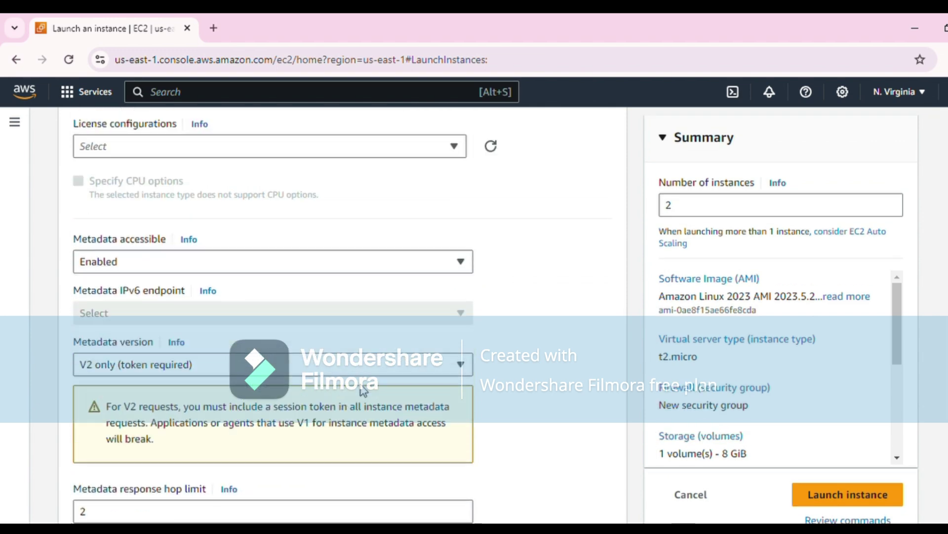
{"action": "scroll", "coordinate": [617, 308], "scroll_direction": "down", "scroll_amount": 1}
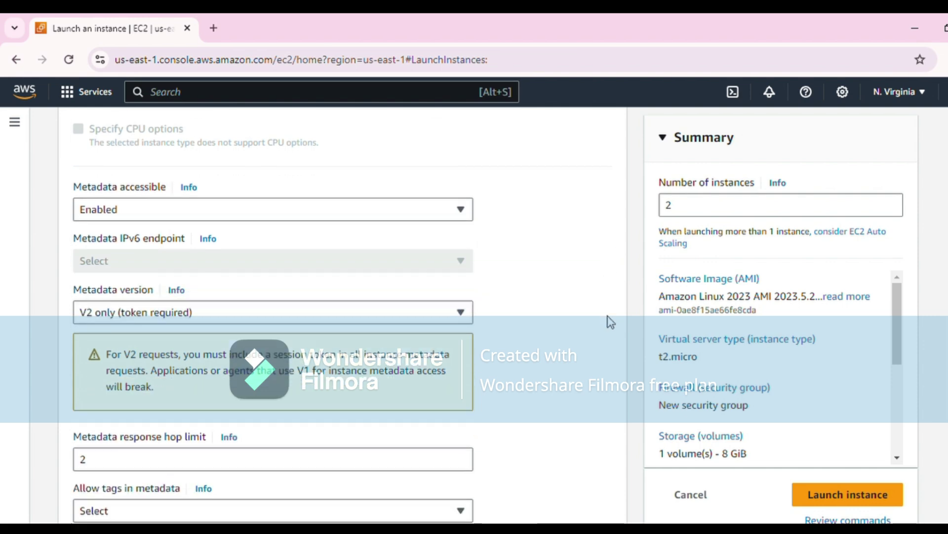
{"action": "scroll", "coordinate": [611, 322], "scroll_direction": "down", "scroll_amount": 3}
{"action": "scroll", "coordinate": [760, 379], "scroll_direction": "down", "scroll_amount": 5}
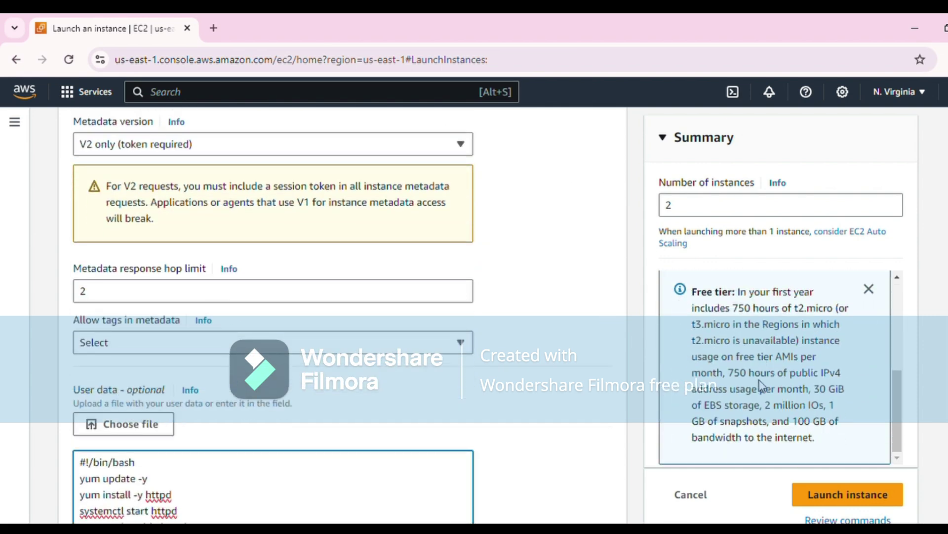
{"action": "scroll", "coordinate": [771, 386], "scroll_direction": "down", "scroll_amount": 5}
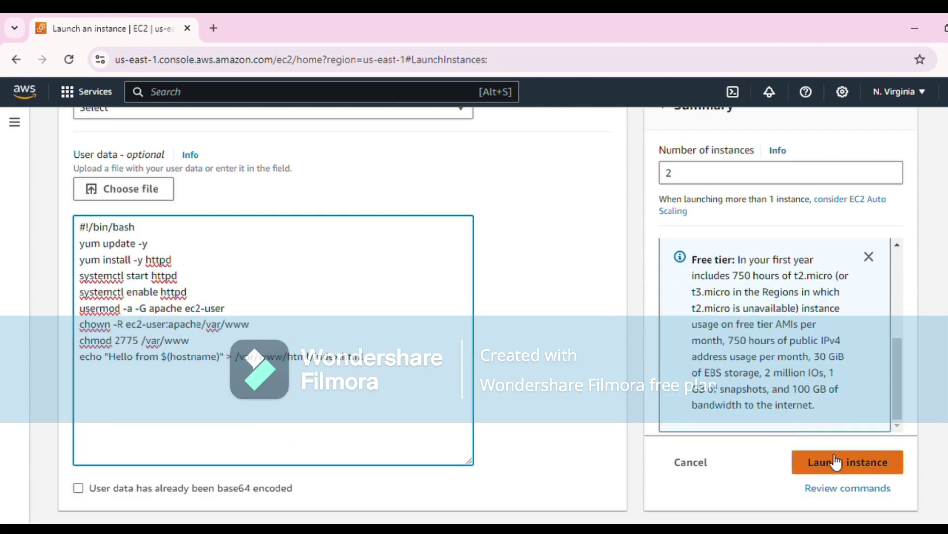
{"action": "left_click", "coordinate": [836, 462]}
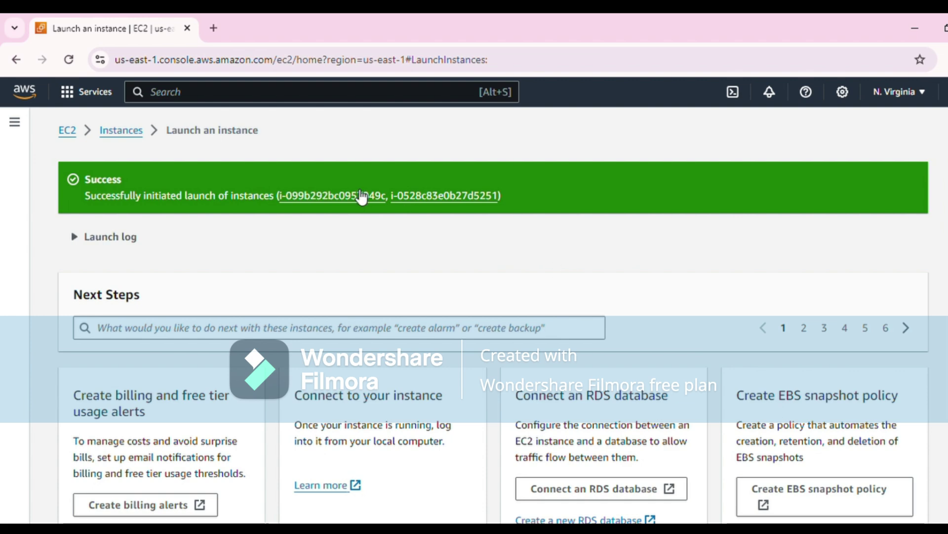
{"action": "left_click_drag", "start_coordinate": [275, 200], "coordinate": [478, 206]}
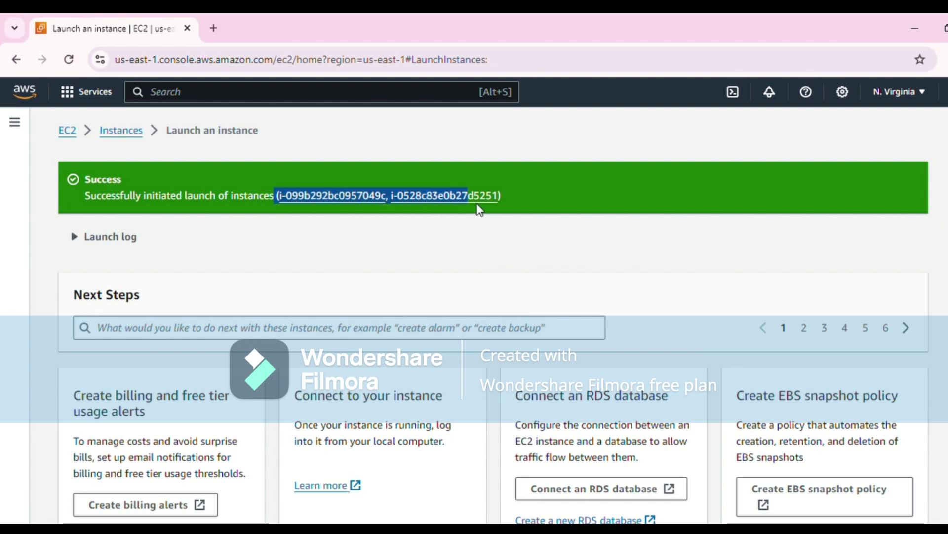
{"action": "left_click", "coordinate": [476, 242]}
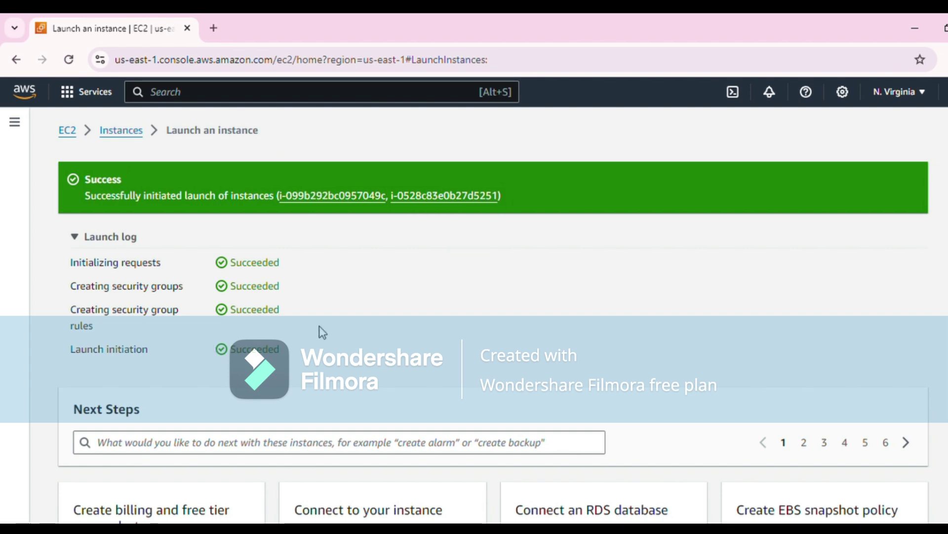
- Open the running instances list from the EC2 dashboard and refresh it until both new instances are listed
{"action": "left_click", "coordinate": [69, 131]}
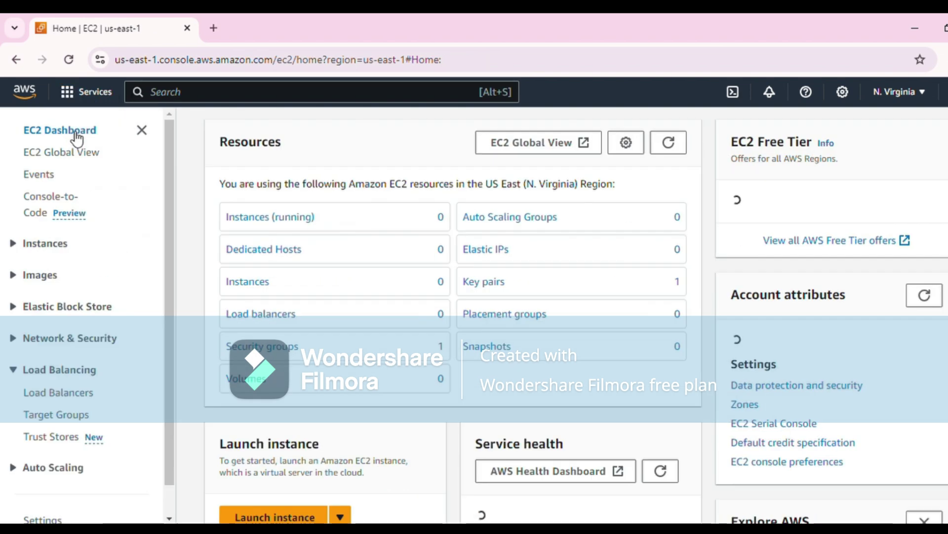
{"action": "left_click", "coordinate": [256, 226]}
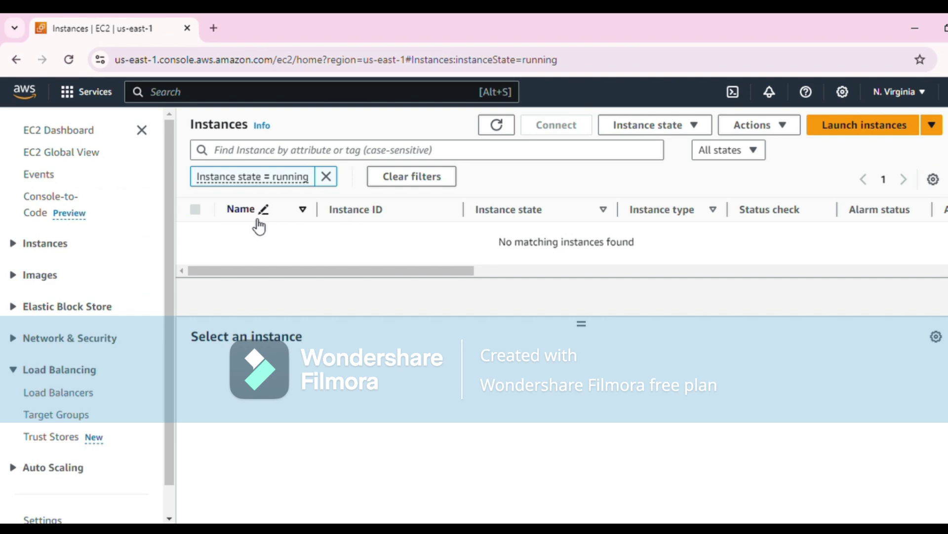
{"action": "left_click", "coordinate": [494, 126]}
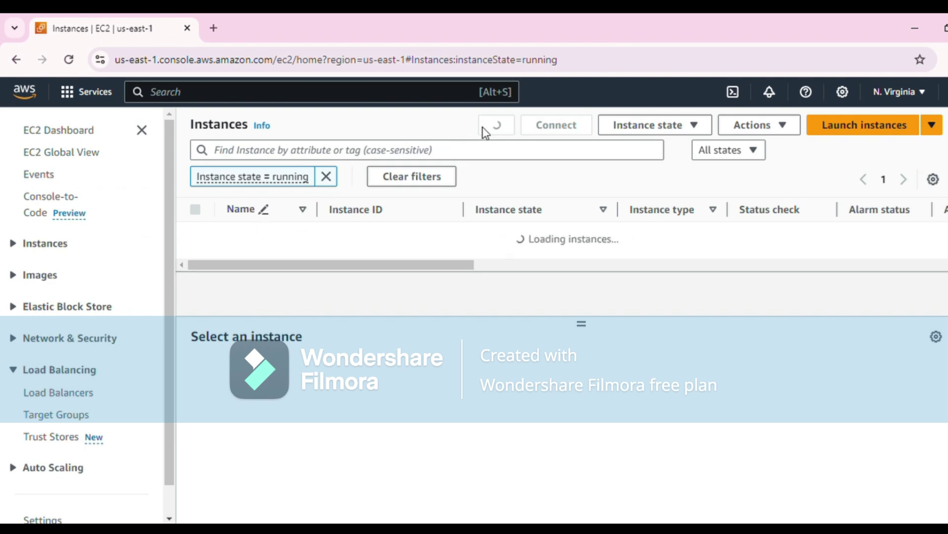
{"action": "left_click", "coordinate": [495, 125]}
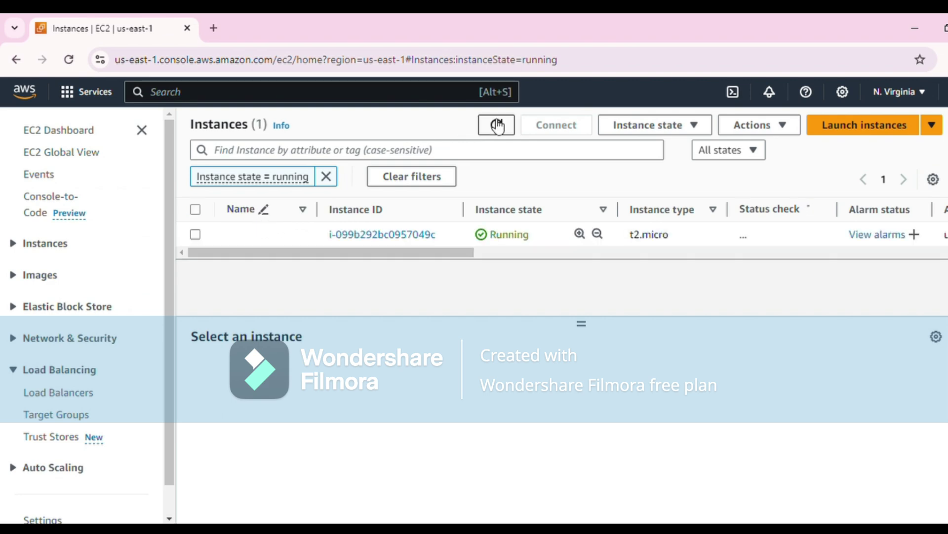
{"action": "left_click", "coordinate": [497, 125]}
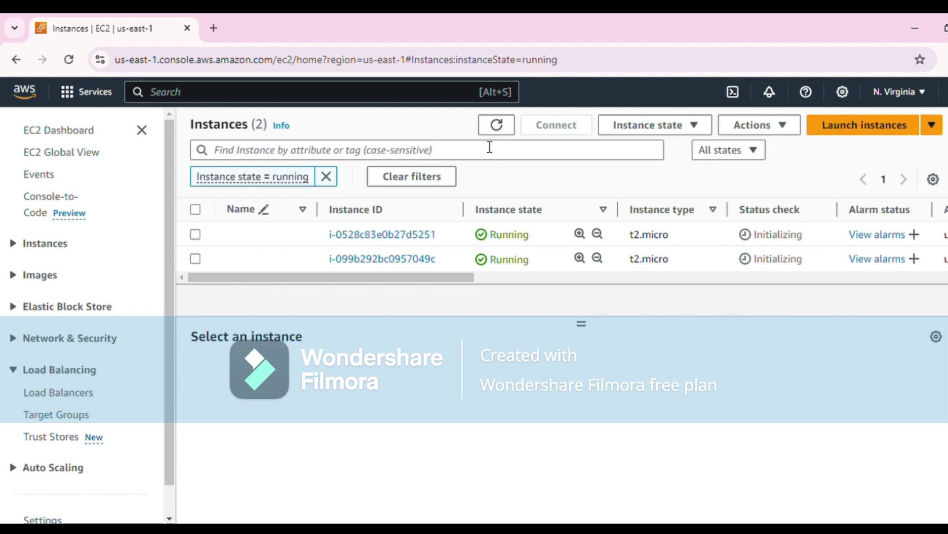
- Refresh the running instances list and name the first instance web
{"action": "left_click", "coordinate": [496, 127]}
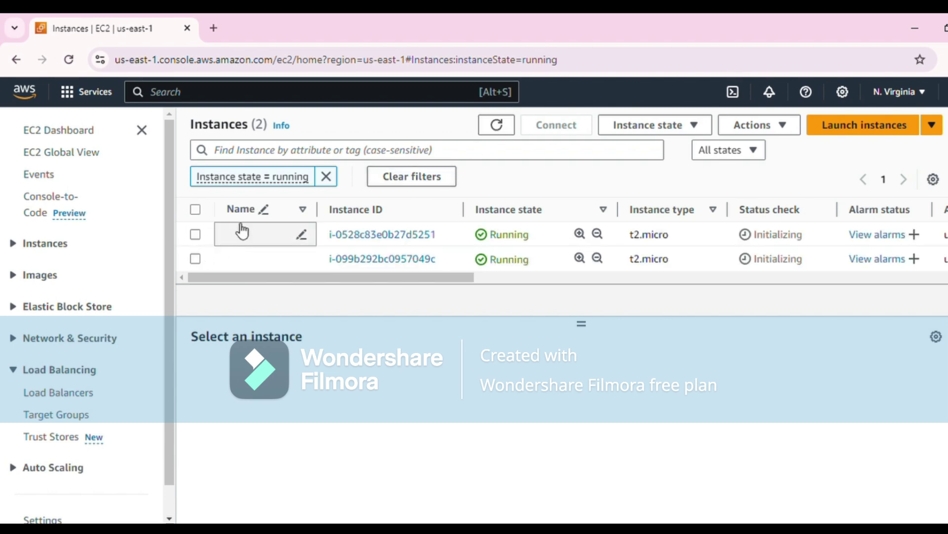
{"action": "left_click", "coordinate": [305, 239]}
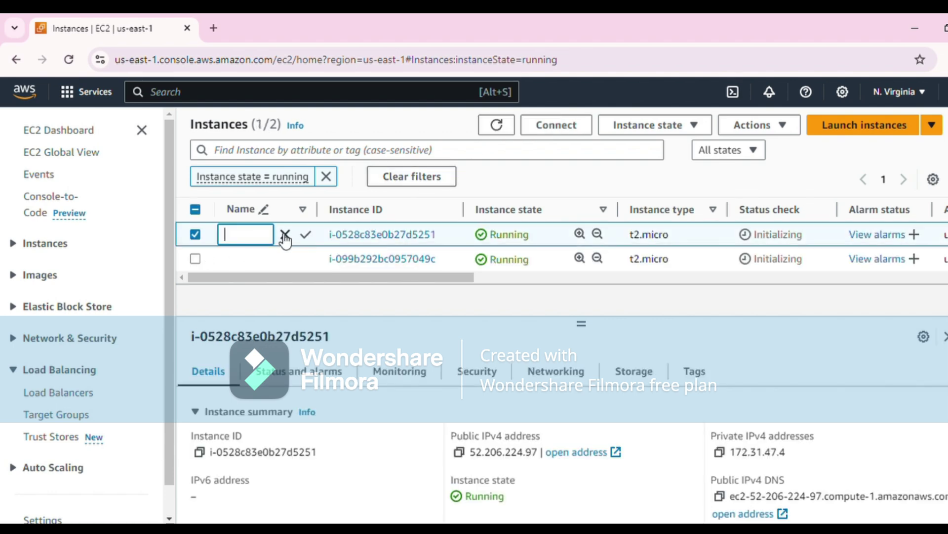
{"action": "type", "text": "web"}
{"action": "left_click", "coordinate": [306, 235]}
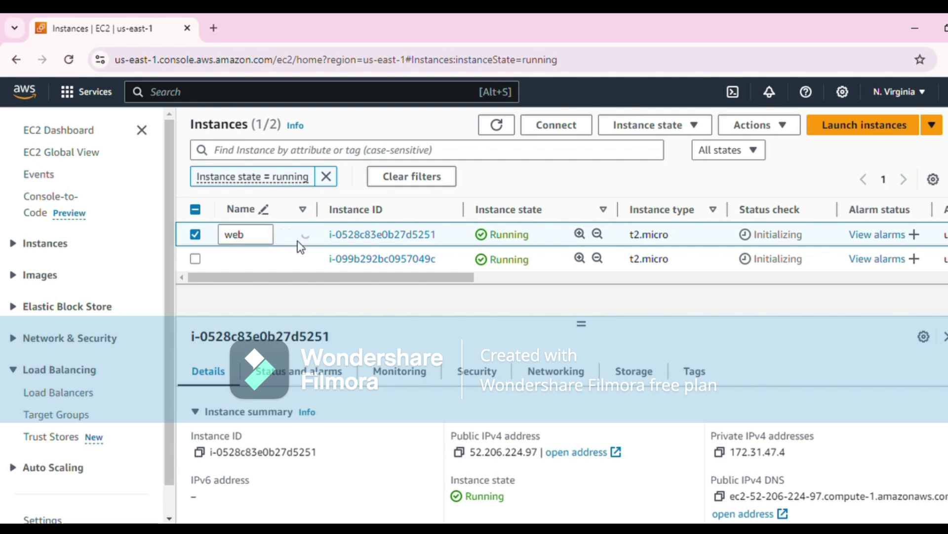
- Name the second running instance webapp2
{"action": "left_click", "coordinate": [244, 266]}
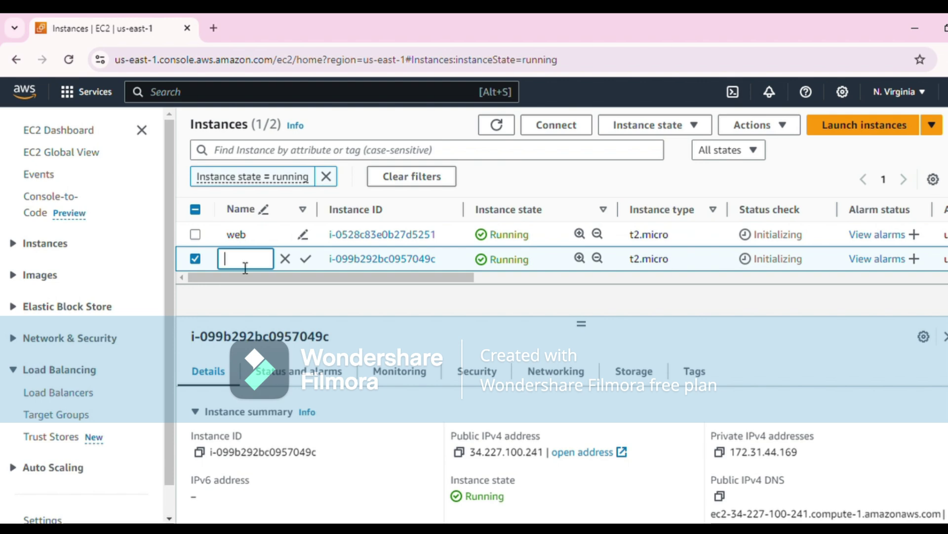
{"action": "type", "text": "webapp2"}
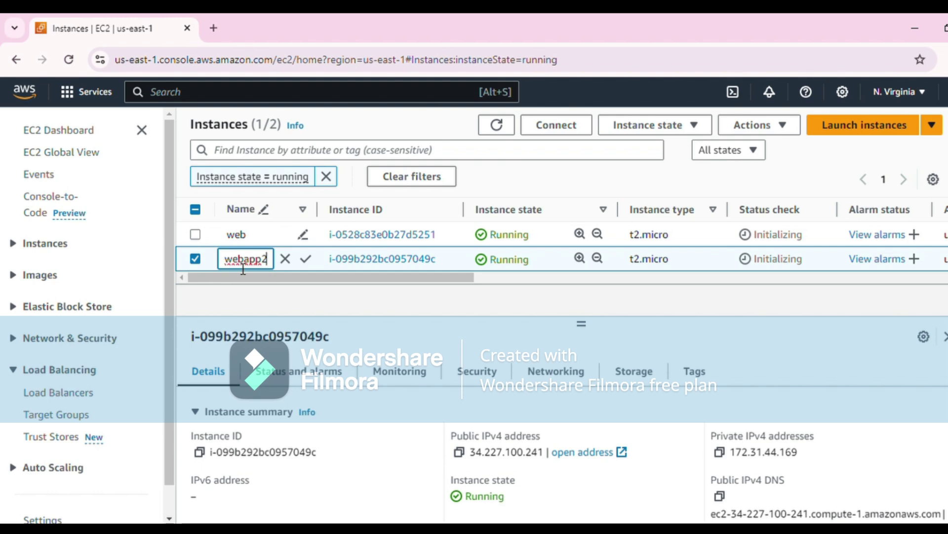
{"action": "left_click", "coordinate": [306, 259]}
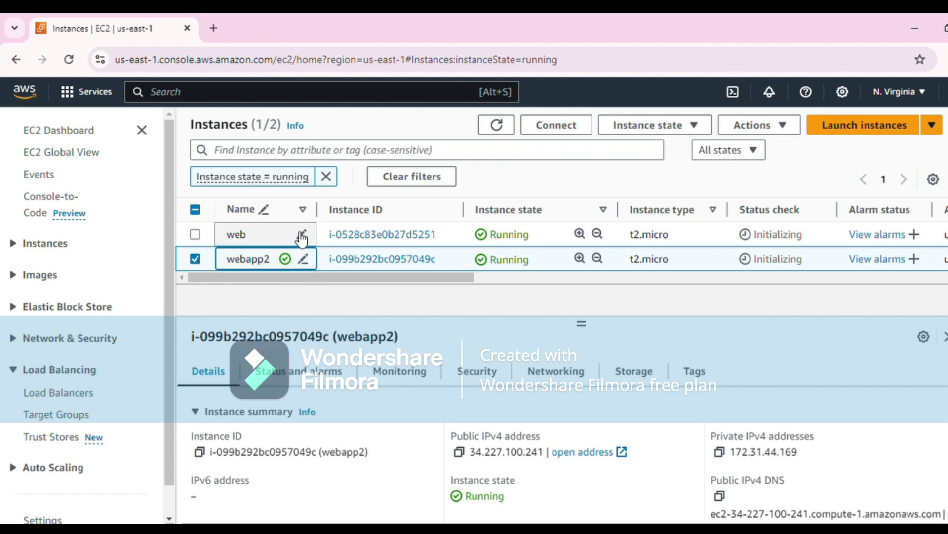
- Extend the first instance's name to webapp
{"action": "left_click", "coordinate": [241, 236]}
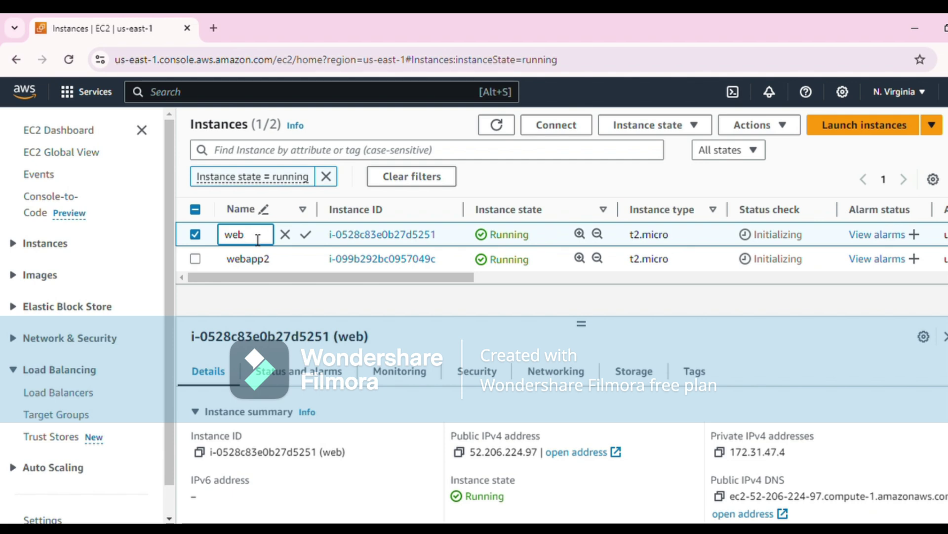
{"action": "type", "text": "app"}
{"action": "left_click", "coordinate": [306, 235]}
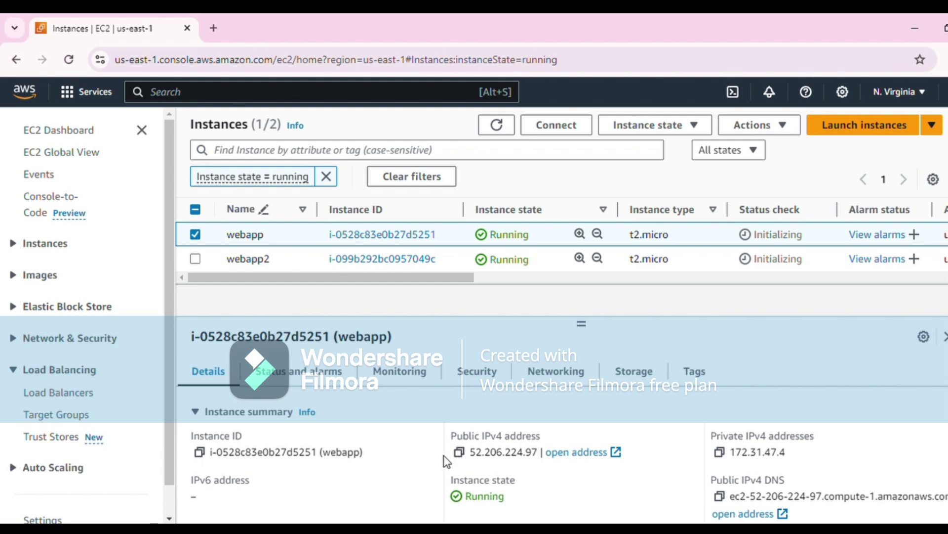
- Copy webapp's public IPv4 address and load 52.206.224.97 in a new browser tab
{"action": "left_click", "coordinate": [460, 452]}
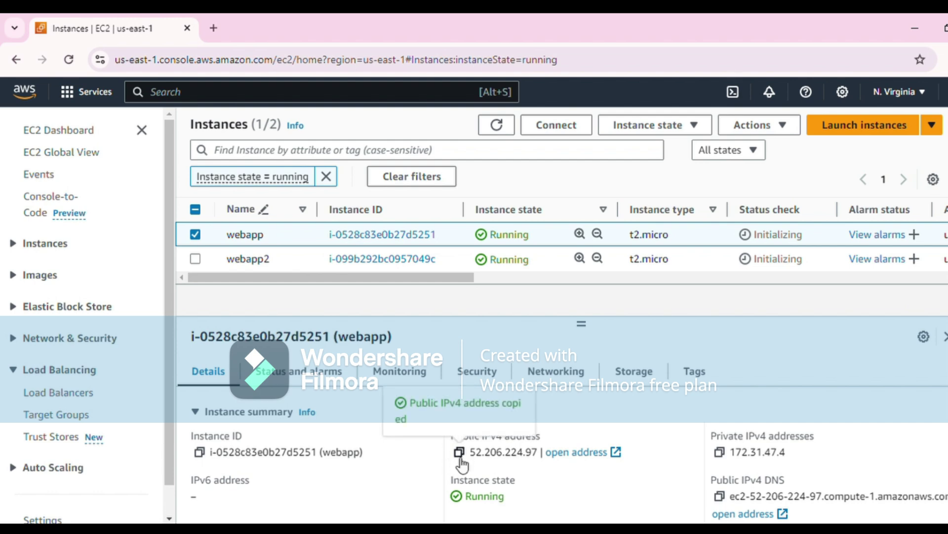
{"action": "left_click", "coordinate": [214, 27]}
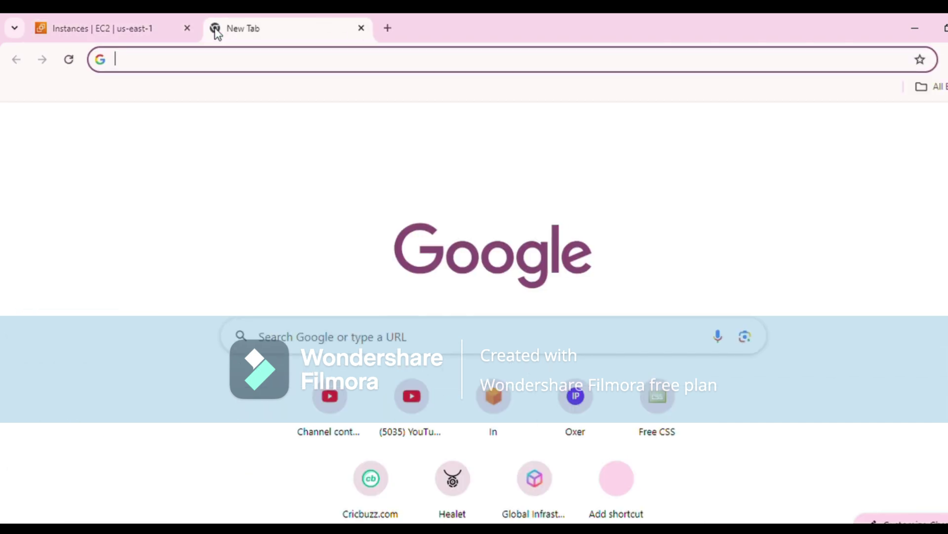
{"action": "left_click", "coordinate": [236, 59]}
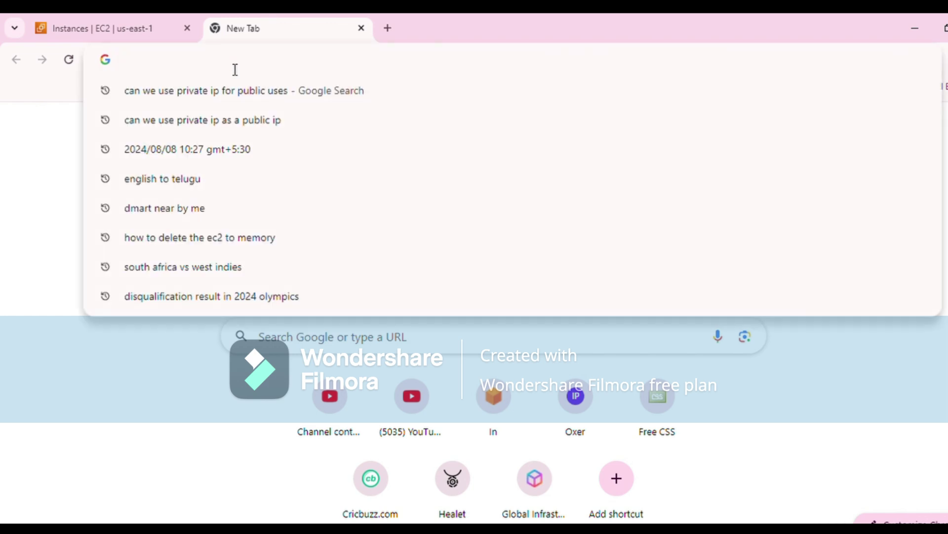
{"action": "key", "text": "ctrl+v"}
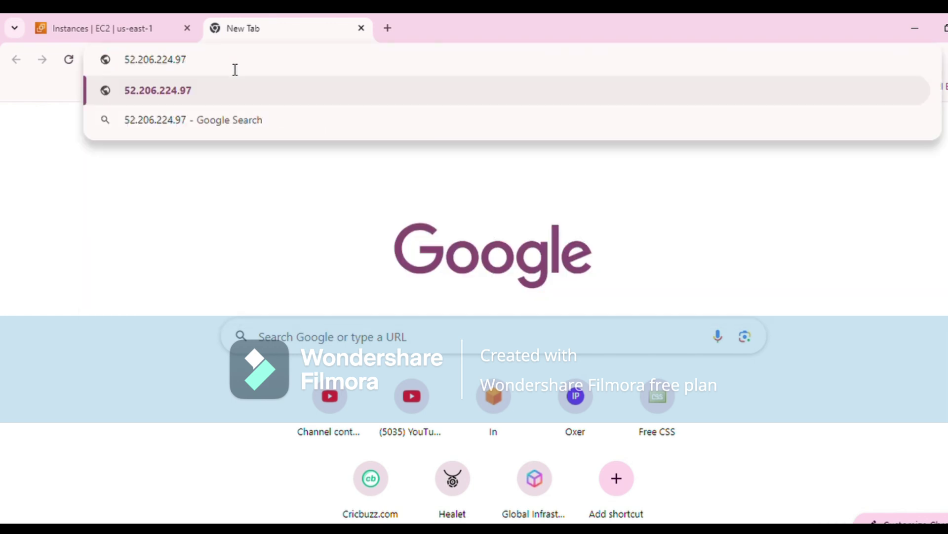
{"action": "key", "text": "Return"}
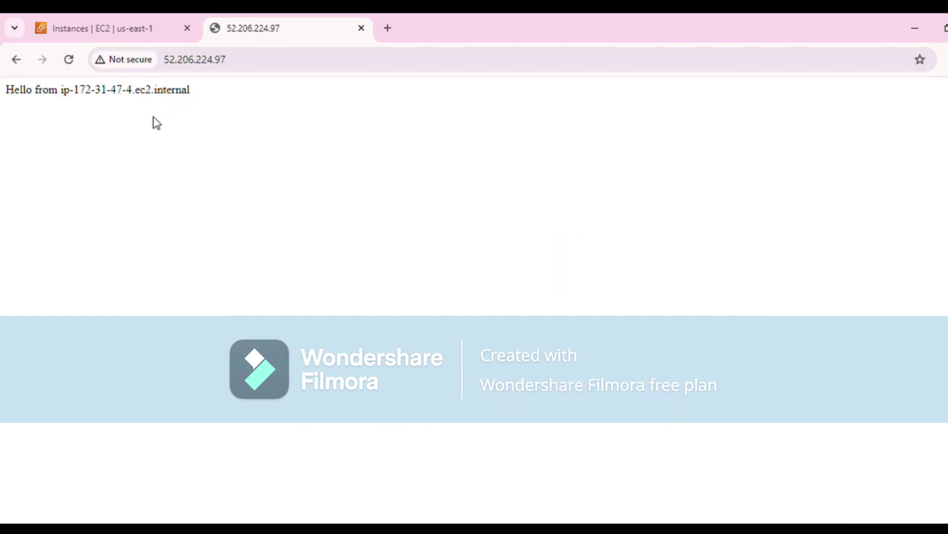
- Examine the greeting on webapp's web page and close that page
{"action": "left_click_drag", "start_coordinate": [2, 93], "coordinate": [169, 98]}
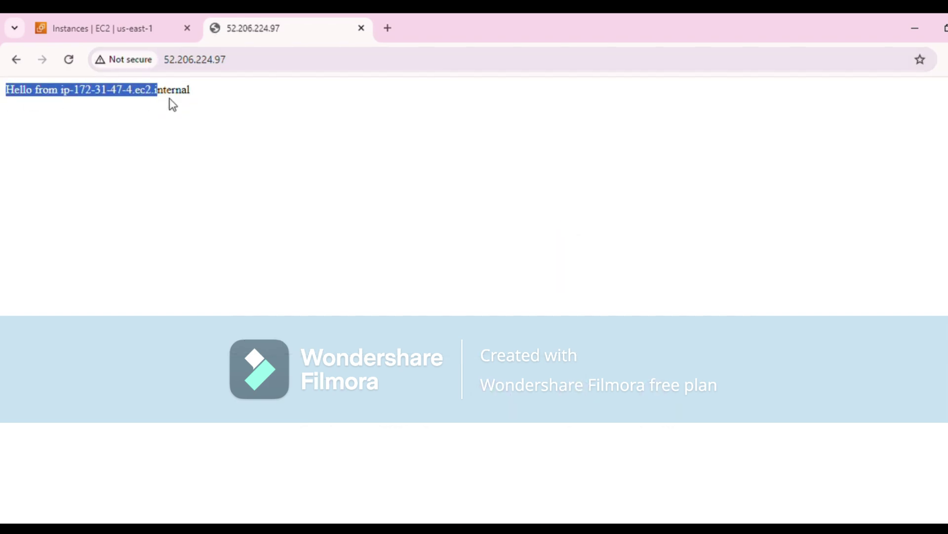
{"action": "left_click", "coordinate": [213, 105]}
{"action": "left_click_drag", "start_coordinate": [211, 92], "coordinate": [3, 84]}
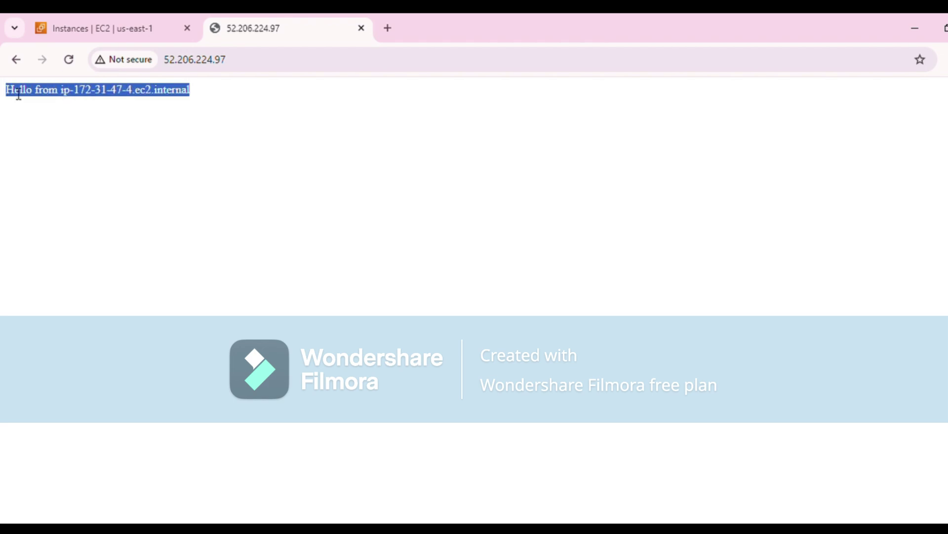
{"action": "left_click", "coordinate": [45, 122]}
{"action": "left_click", "coordinate": [361, 28]}
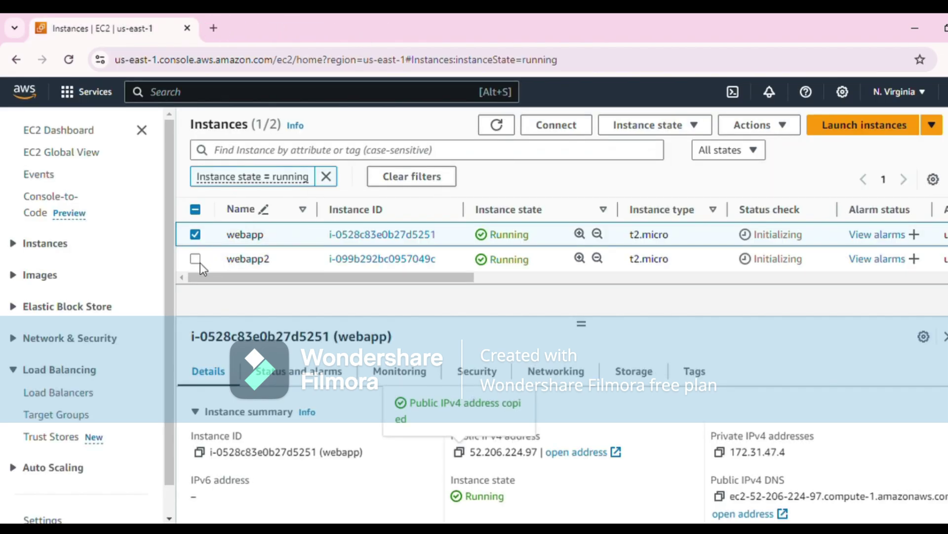
- Open webapp2's instance details and examine its summary and its inbound and outbound security rules
{"action": "left_click", "coordinate": [305, 262]}
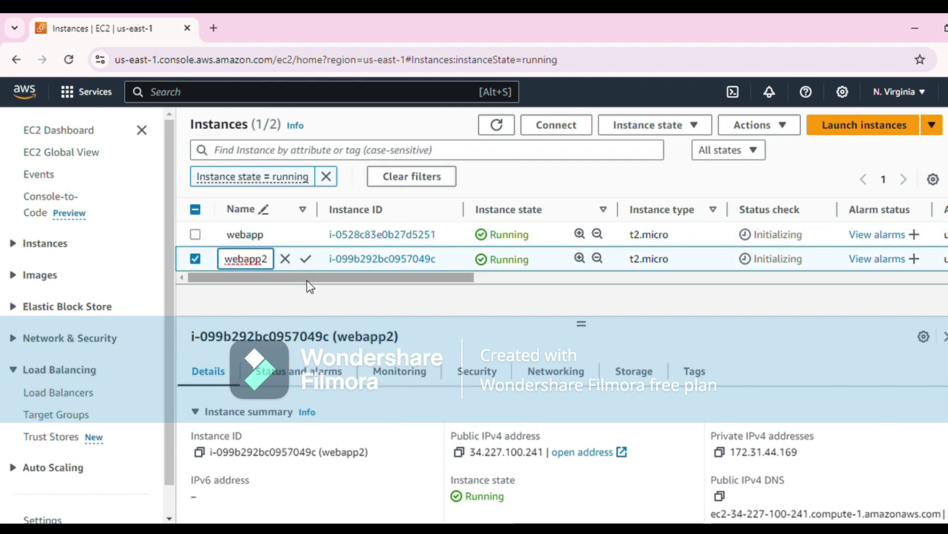
{"action": "left_click", "coordinate": [307, 260]}
{"action": "left_click", "coordinate": [372, 259]}
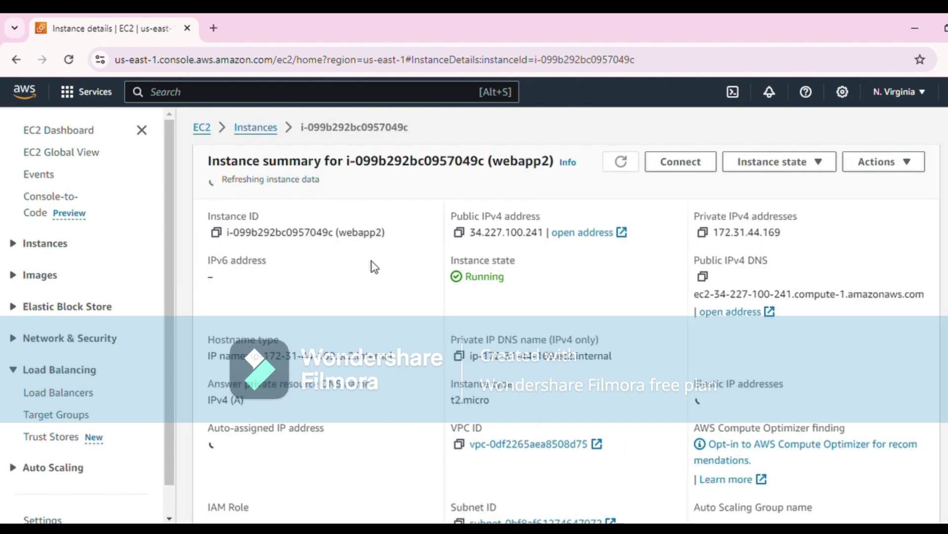
{"action": "scroll", "coordinate": [509, 315], "scroll_direction": "down", "scroll_amount": 5}
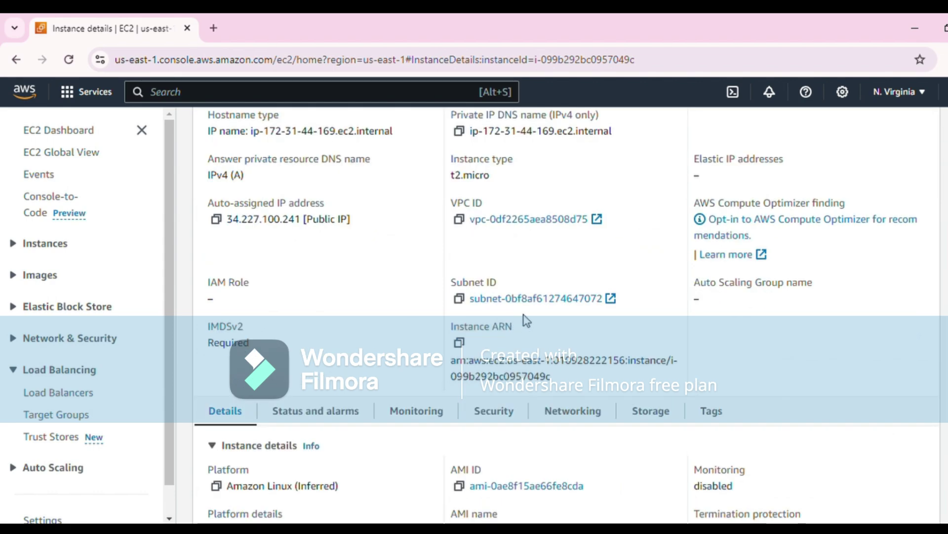
{"action": "scroll", "coordinate": [532, 316], "scroll_direction": "up", "scroll_amount": 5}
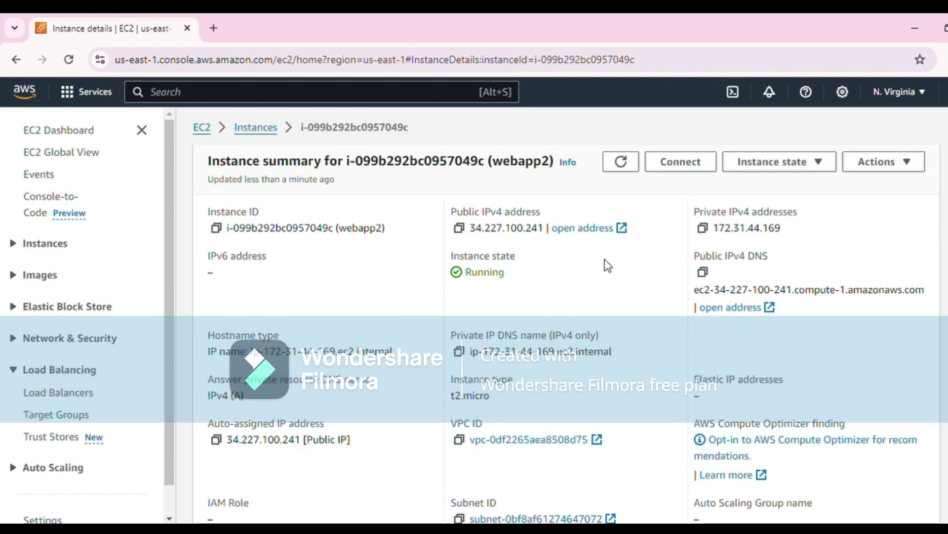
{"action": "scroll", "coordinate": [504, 257], "scroll_direction": "down", "scroll_amount": 5}
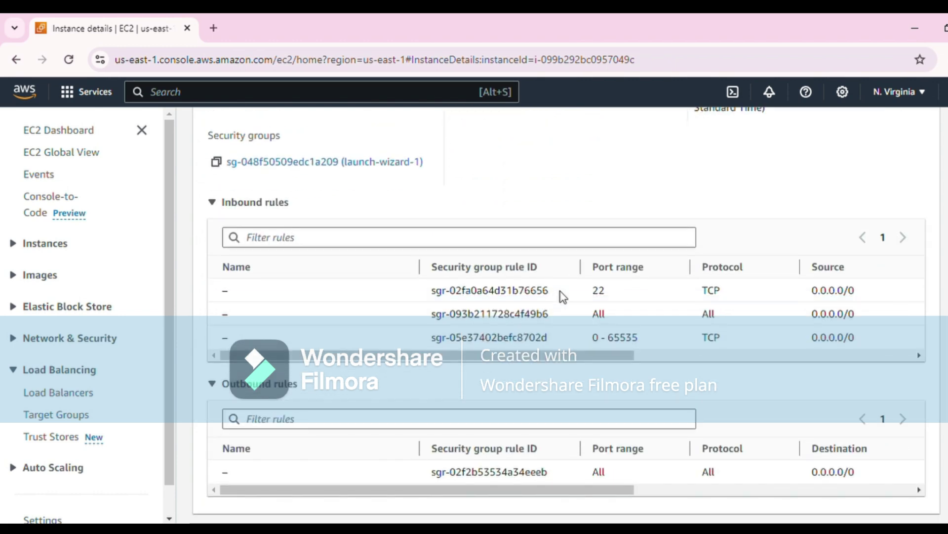
{"action": "scroll", "coordinate": [562, 297], "scroll_direction": "up", "scroll_amount": 5}
- Examine webapp2's networking details and return to the running instances list
{"action": "left_click", "coordinate": [571, 311]}
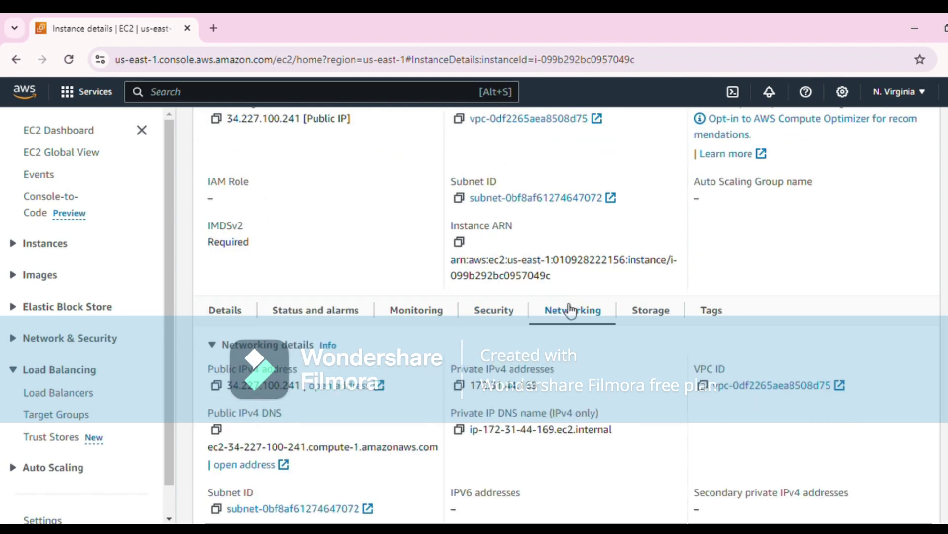
{"action": "scroll", "coordinate": [612, 321], "scroll_direction": "down", "scroll_amount": 4}
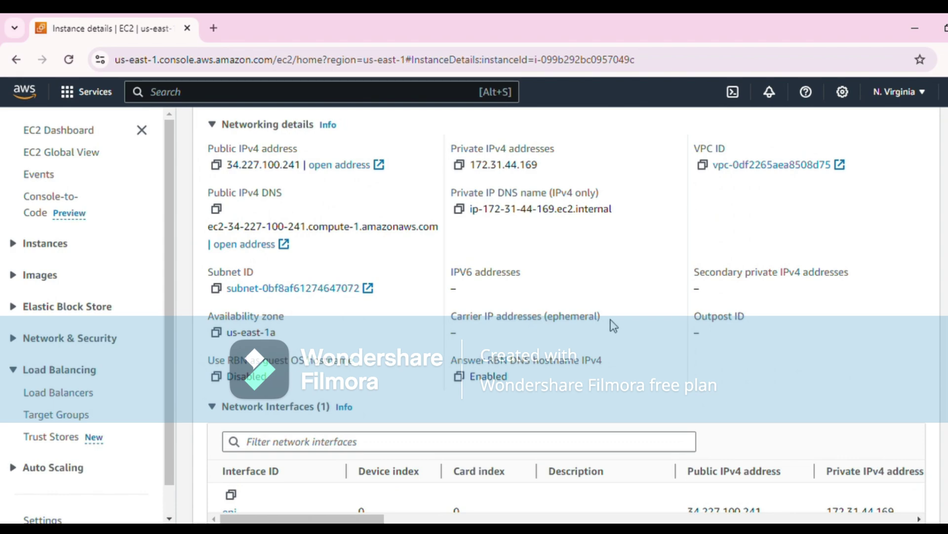
{"action": "scroll", "coordinate": [608, 320], "scroll_direction": "down", "scroll_amount": 4}
{"action": "scroll", "coordinate": [609, 318], "scroll_direction": "up", "scroll_amount": 7}
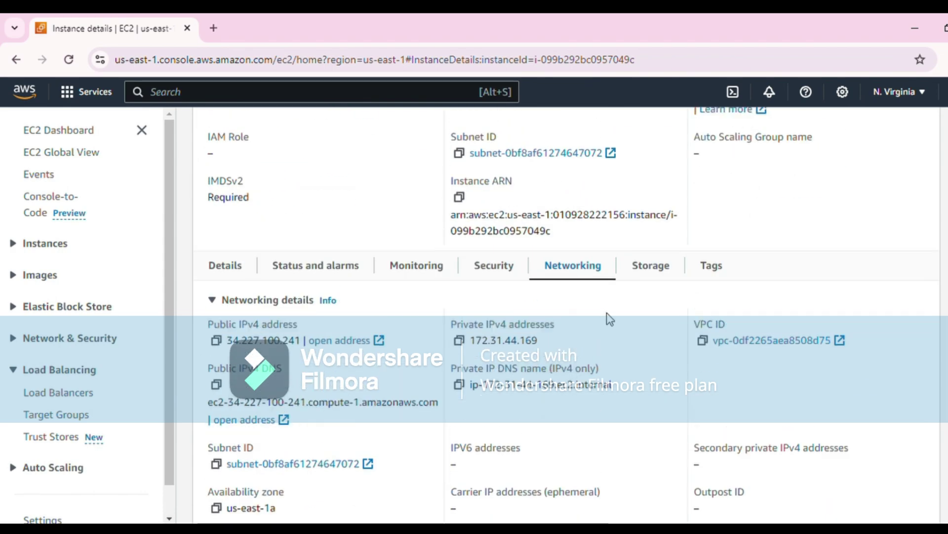
{"action": "scroll", "coordinate": [608, 316], "scroll_direction": "up", "scroll_amount": 4}
{"action": "scroll", "coordinate": [667, 382], "scroll_direction": "up", "scroll_amount": 3}
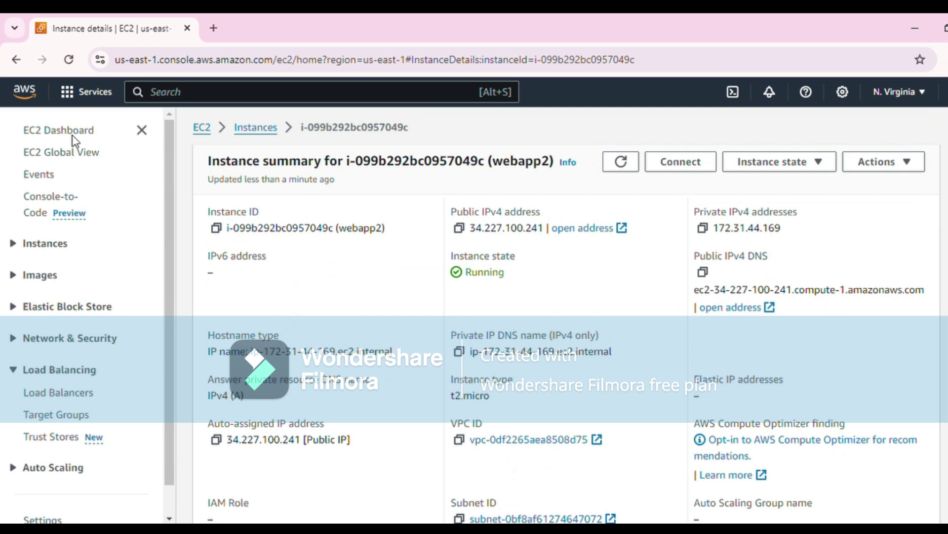
{"action": "left_click", "coordinate": [16, 60]}
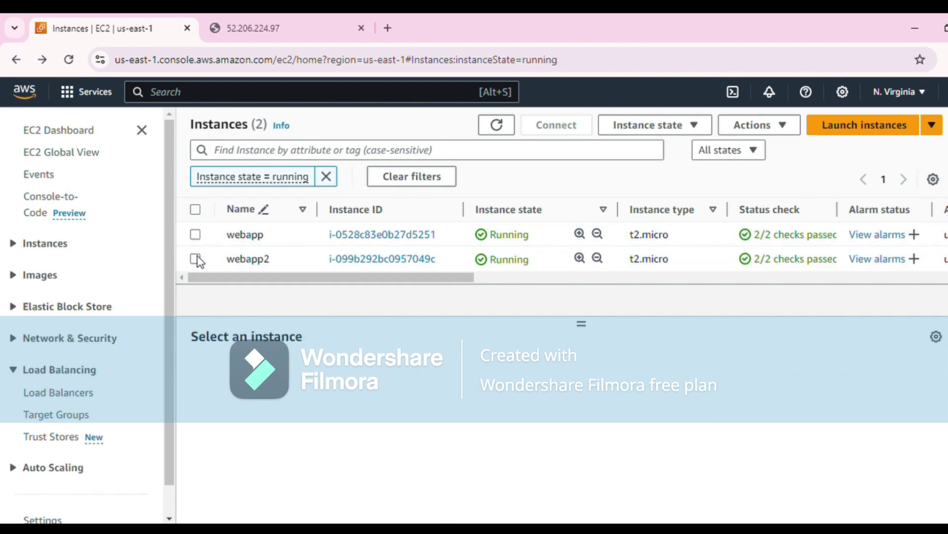
- Copy webapp2's public IPv4 address and load 34.227.100.241 in a new browser tab
{"action": "left_click", "coordinate": [196, 258]}
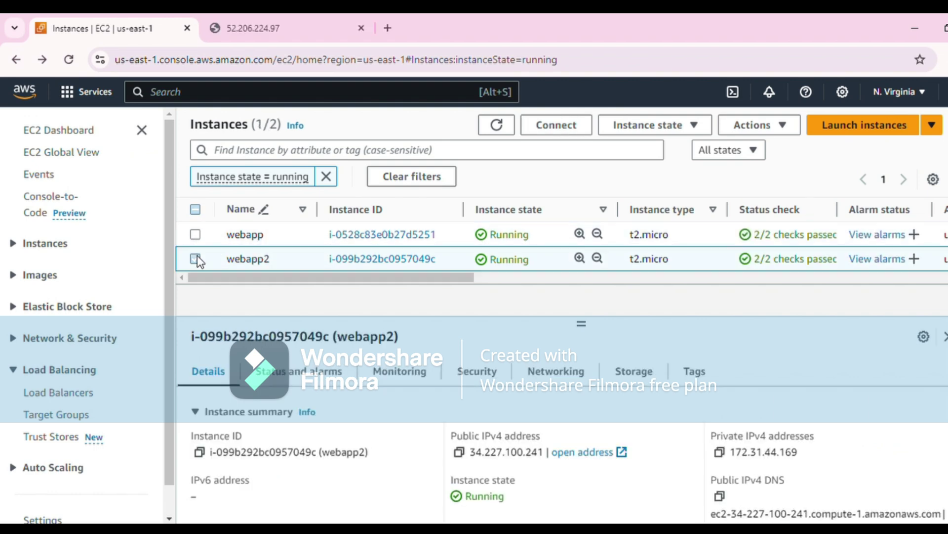
{"action": "left_click", "coordinate": [459, 452]}
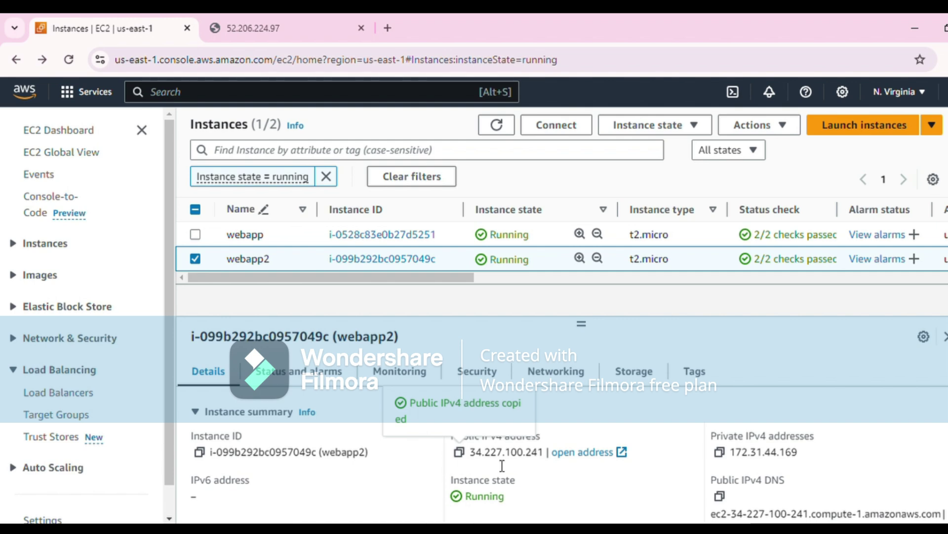
{"action": "left_click", "coordinate": [386, 32]}
{"action": "key", "text": "ctrl+v"}
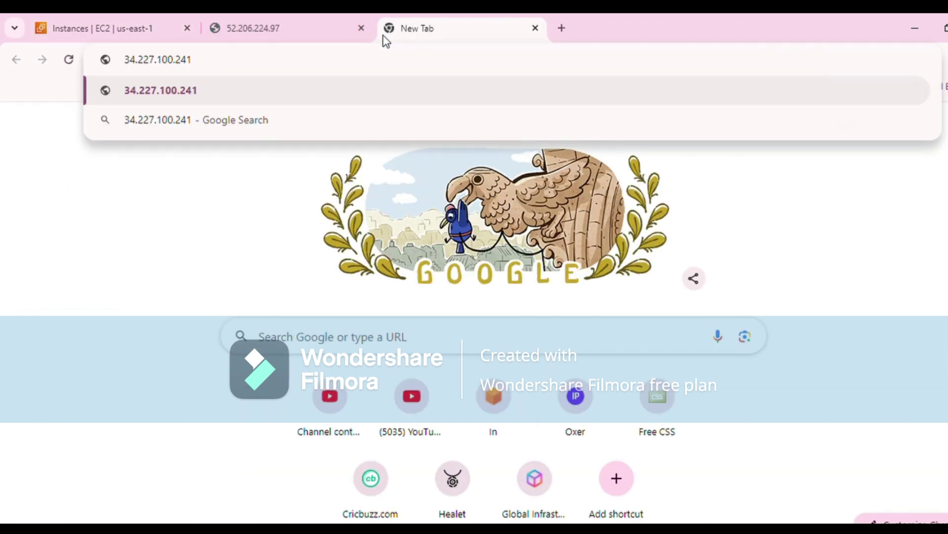
{"action": "key", "text": "Return"}
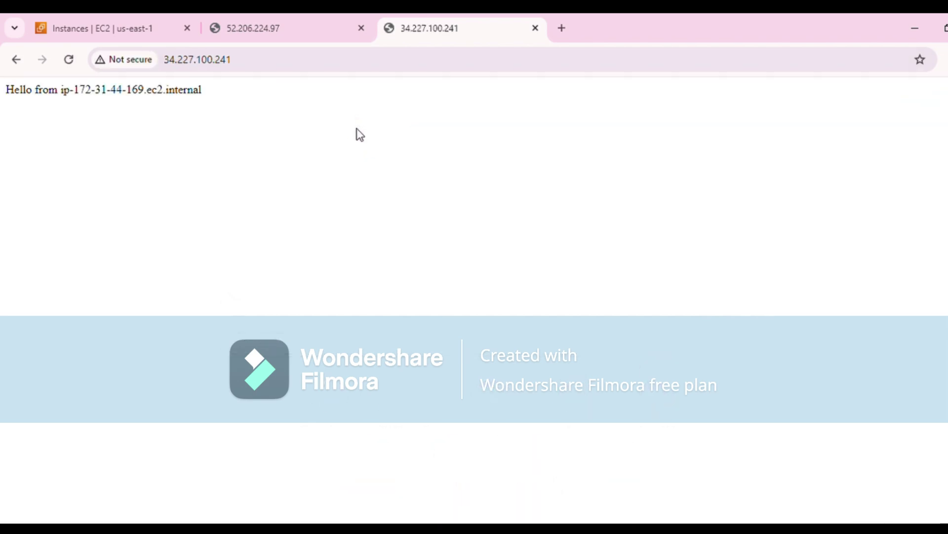
- Compare the greetings on the two instances' web pages, focusing on the private IP in webapp2's hostname
{"action": "left_click_drag", "start_coordinate": [239, 93], "coordinate": [3, 65]}
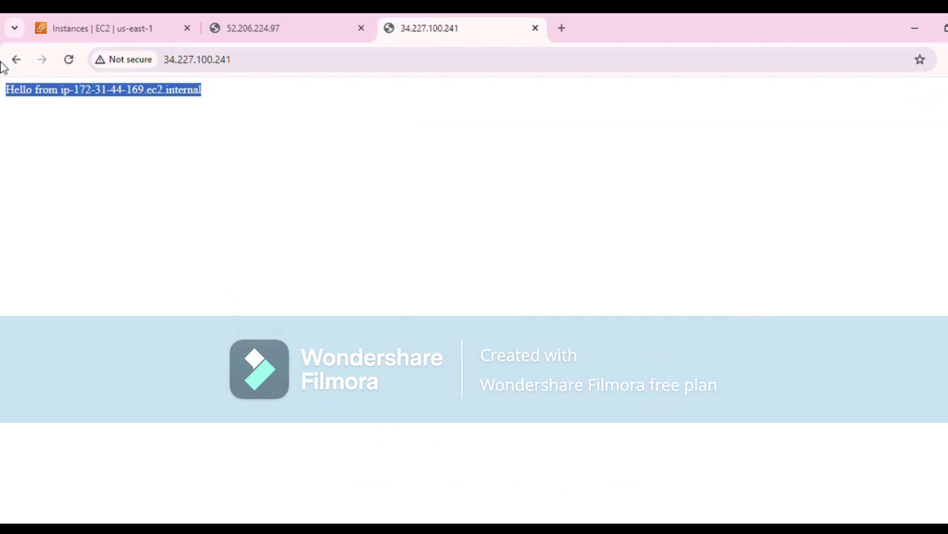
{"action": "left_click", "coordinate": [250, 28]}
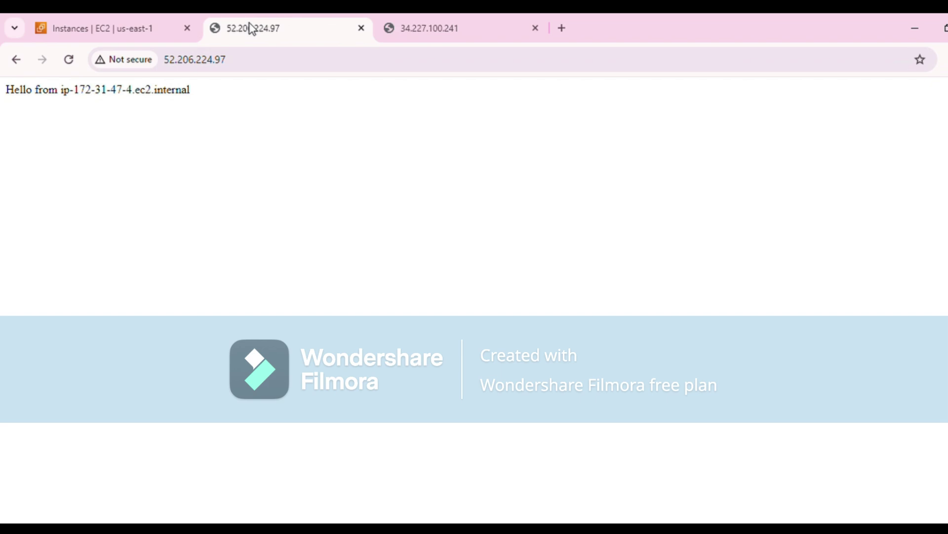
{"action": "left_click", "coordinate": [435, 38]}
{"action": "left_click", "coordinate": [298, 18]}
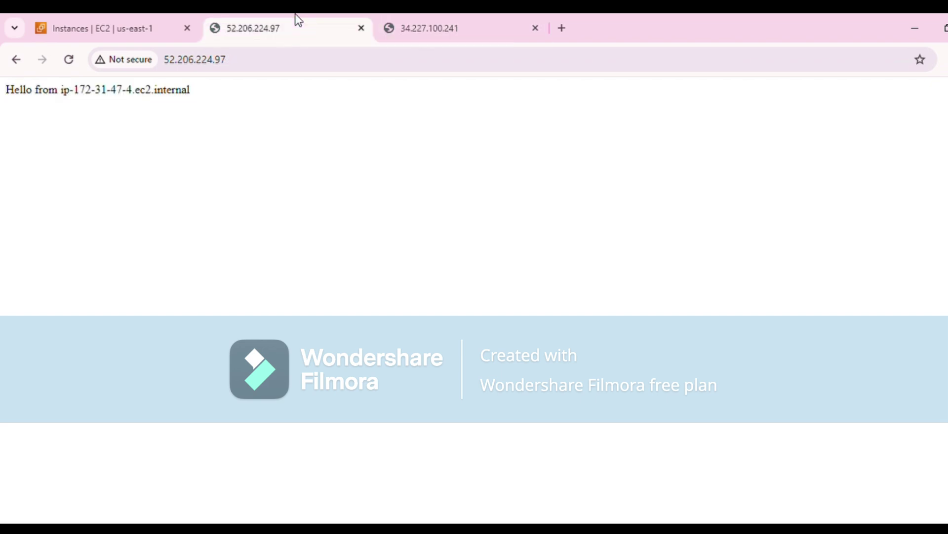
{"action": "left_click", "coordinate": [439, 35]}
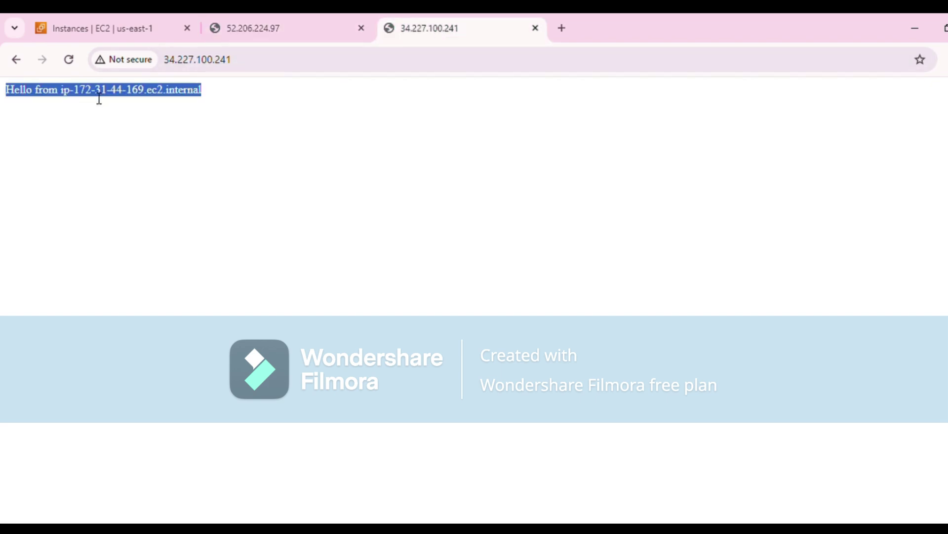
{"action": "left_click", "coordinate": [157, 98]}
{"action": "left_click_drag", "start_coordinate": [148, 93], "coordinate": [74, 97]}
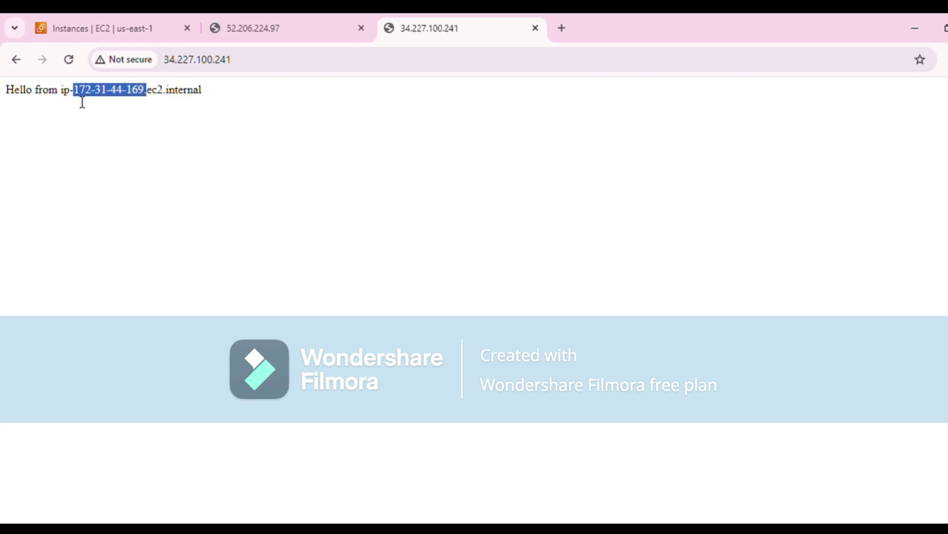
- Check the private IP in webapp's page greeting, close both web page tabs, and deselect webapp2 in the instances list
{"action": "left_click", "coordinate": [272, 15]}
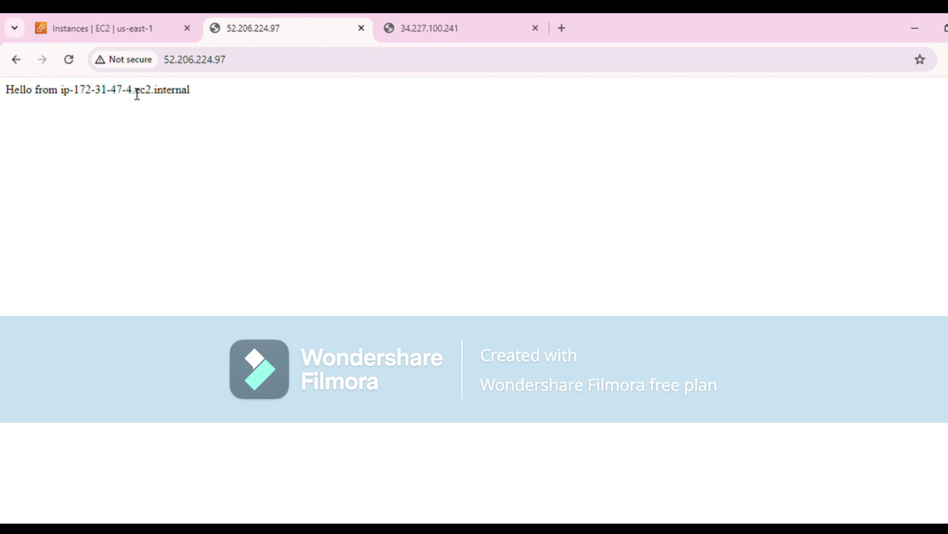
{"action": "left_click_drag", "start_coordinate": [137, 92], "coordinate": [86, 97]}
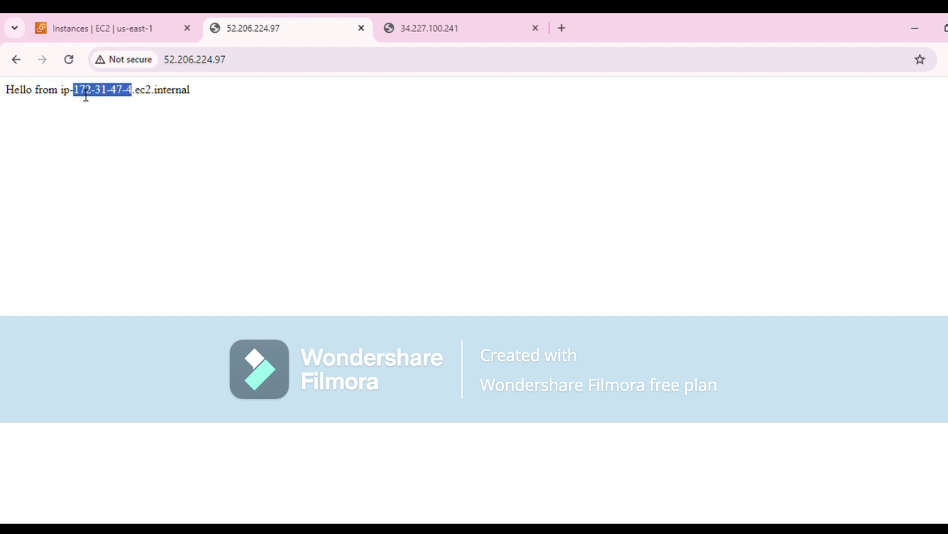
{"action": "left_click", "coordinate": [361, 28]}
{"action": "left_click", "coordinate": [361, 28]}
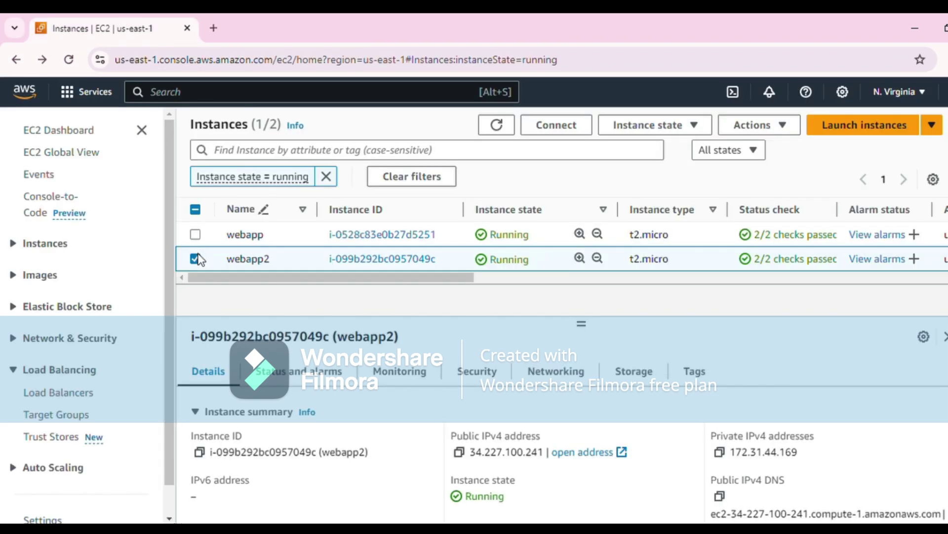
{"action": "left_click", "coordinate": [195, 259]}
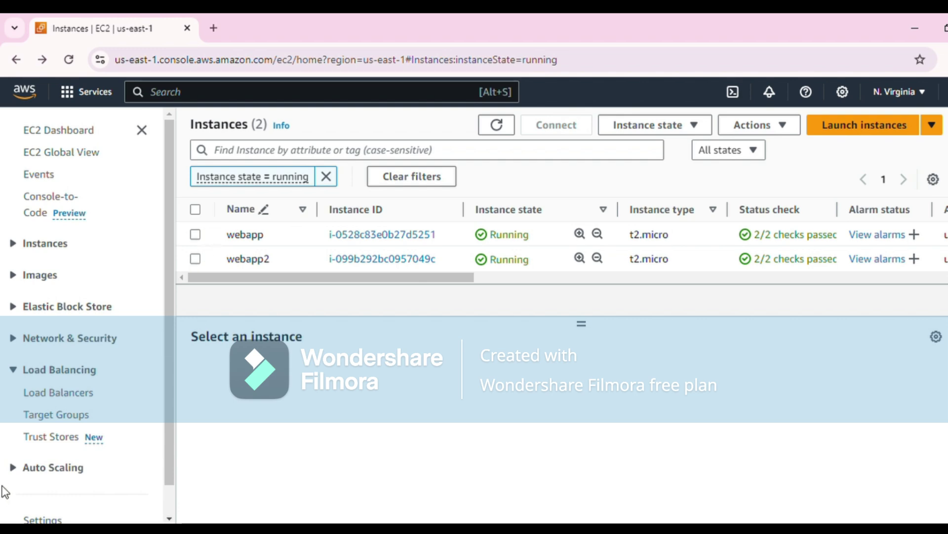
- Examine webapp's instance summary, copy its public IPv4 address, and clear the instance selection
{"action": "mouse_move", "coordinate": [239, 262]}
{"action": "left_click", "coordinate": [200, 241]}
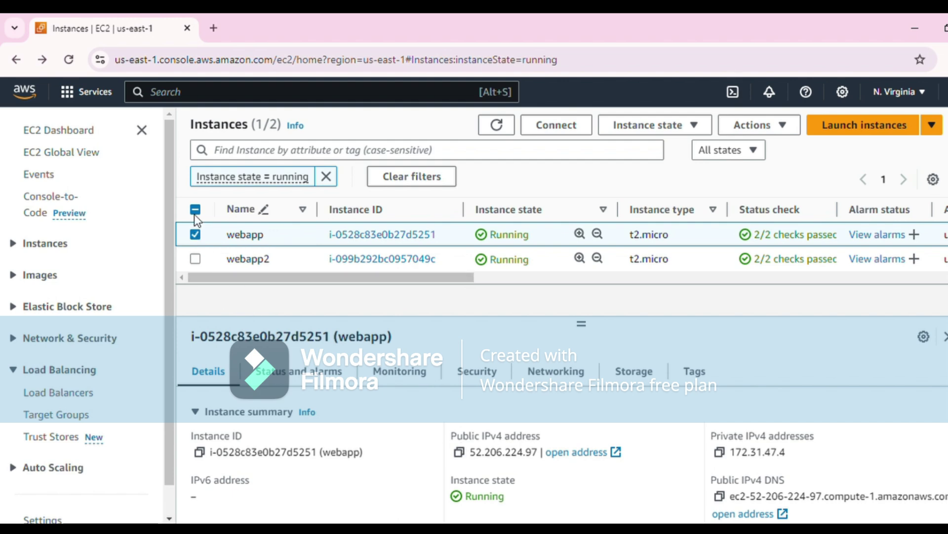
{"action": "left_click", "coordinate": [464, 459]}
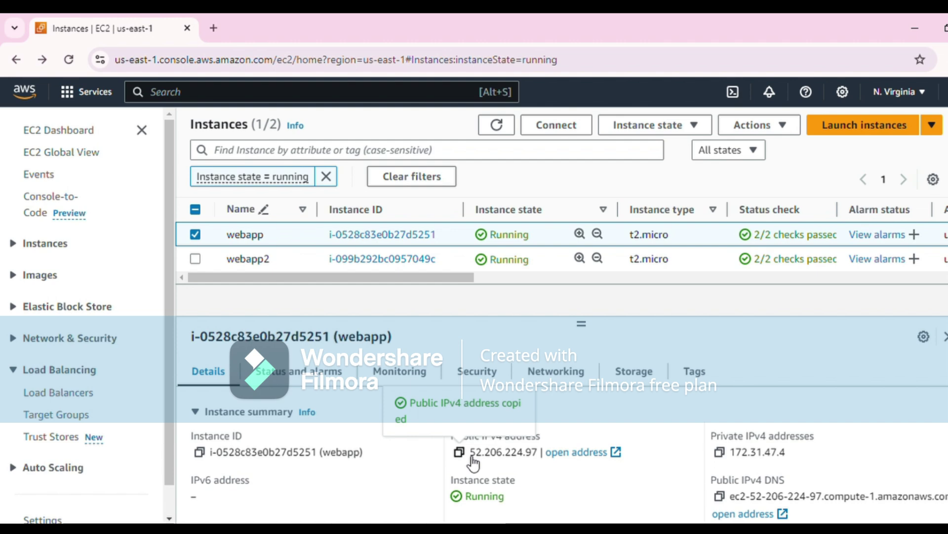
{"action": "left_click", "coordinate": [188, 236]}
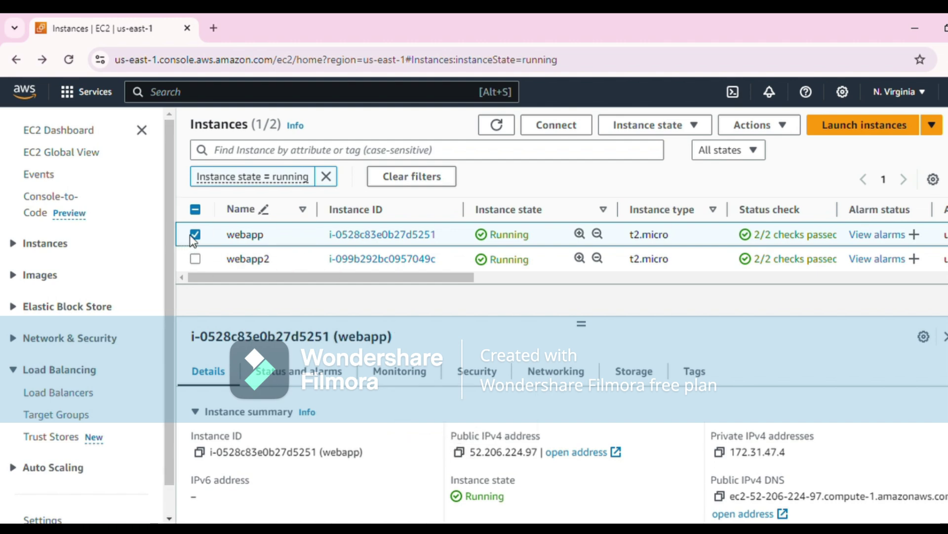
- Open the EC2 load balancers page in a new browser tab and start creating a Network Load Balancer
{"action": "middle_click", "coordinate": [37, 413]}
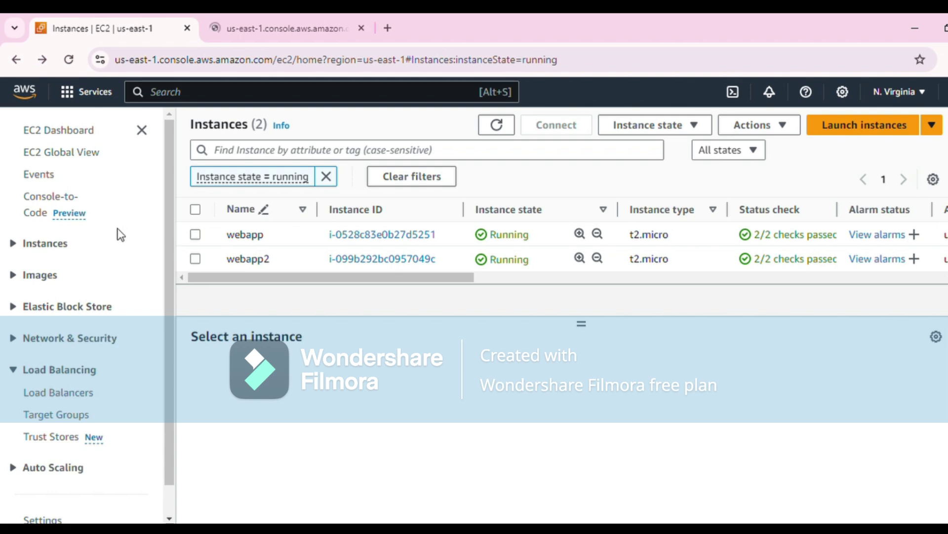
{"action": "left_click", "coordinate": [257, 31]}
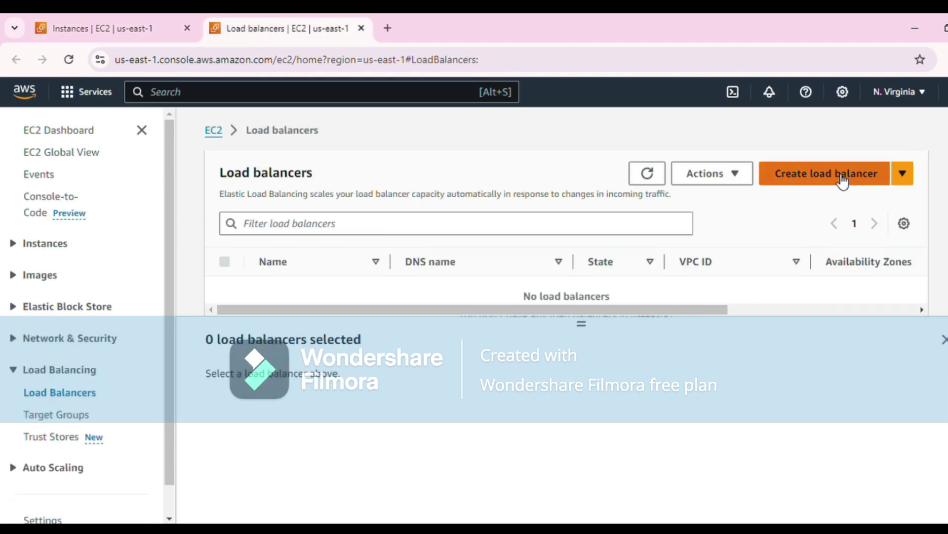
{"action": "left_click", "coordinate": [841, 175]}
{"action": "scroll", "coordinate": [216, 302], "scroll_direction": "down", "scroll_amount": 3}
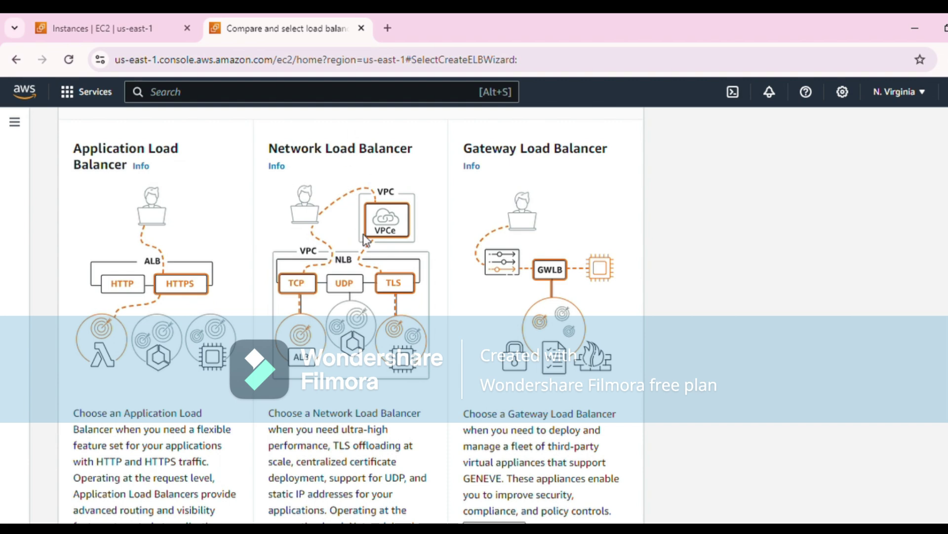
{"action": "scroll", "coordinate": [363, 267], "scroll_direction": "down", "scroll_amount": 5}
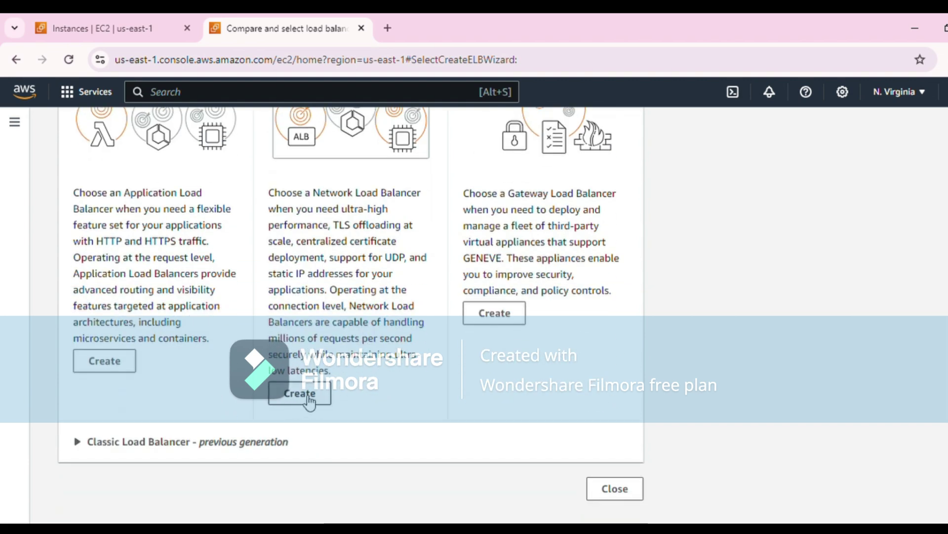
{"action": "left_click", "coordinate": [300, 394]}
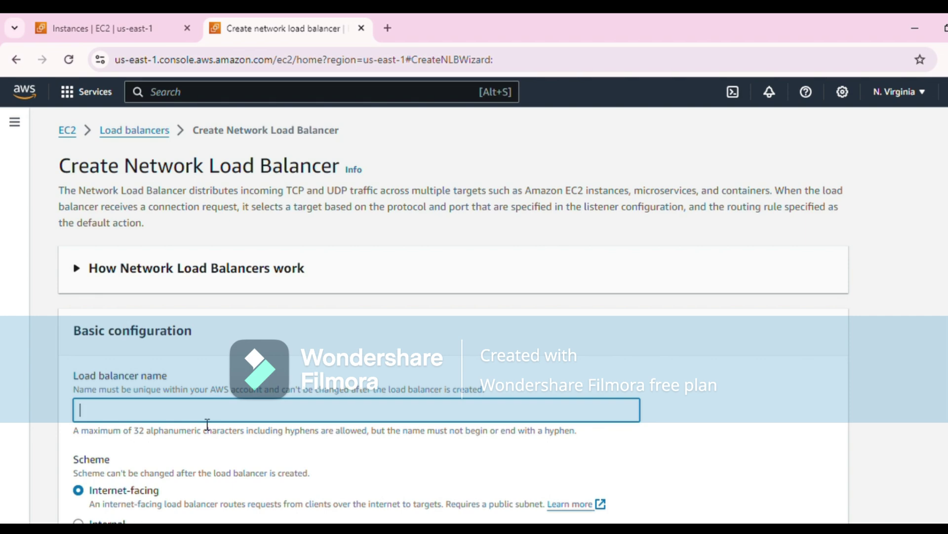
- Name the load balancer networkload, keeping the Internet-facing scheme, IPv4 address type and preselected VPC
{"action": "type", "text": "networkload"}
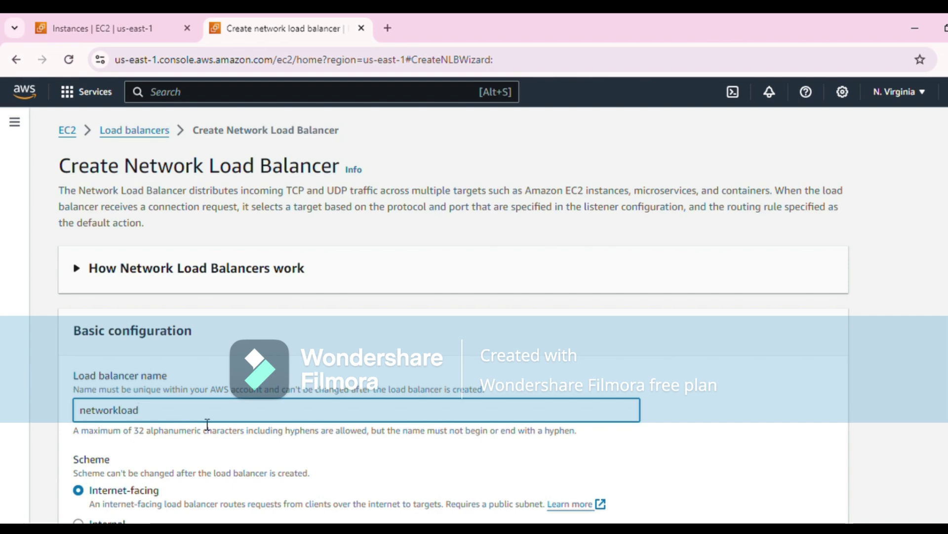
{"action": "scroll", "coordinate": [208, 424], "scroll_direction": "down", "scroll_amount": 3}
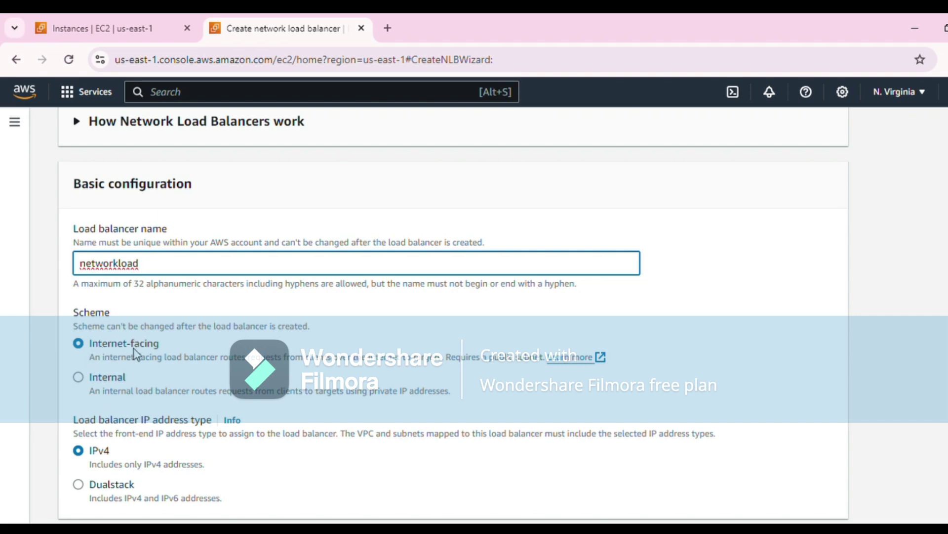
{"action": "scroll", "coordinate": [176, 358], "scroll_direction": "down", "scroll_amount": 4}
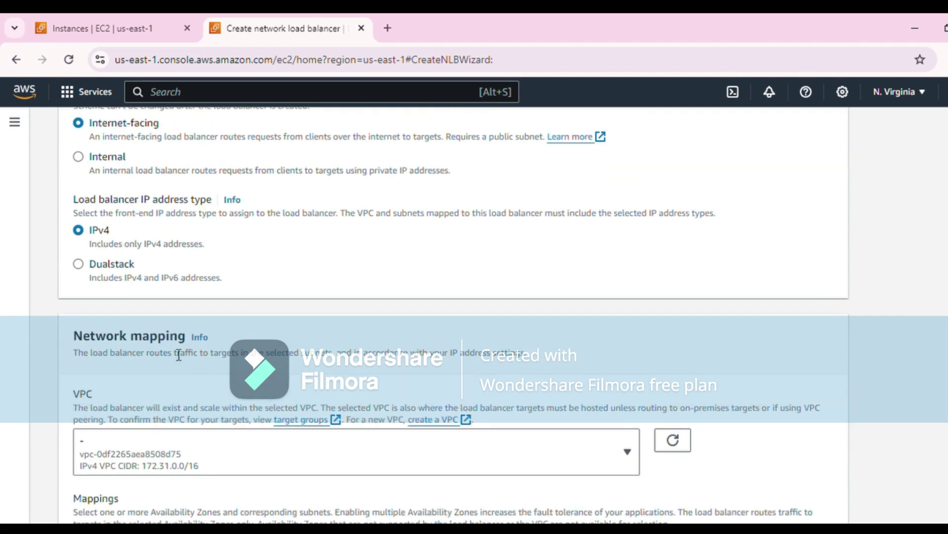
{"action": "scroll", "coordinate": [163, 354], "scroll_direction": "down", "scroll_amount": 3}
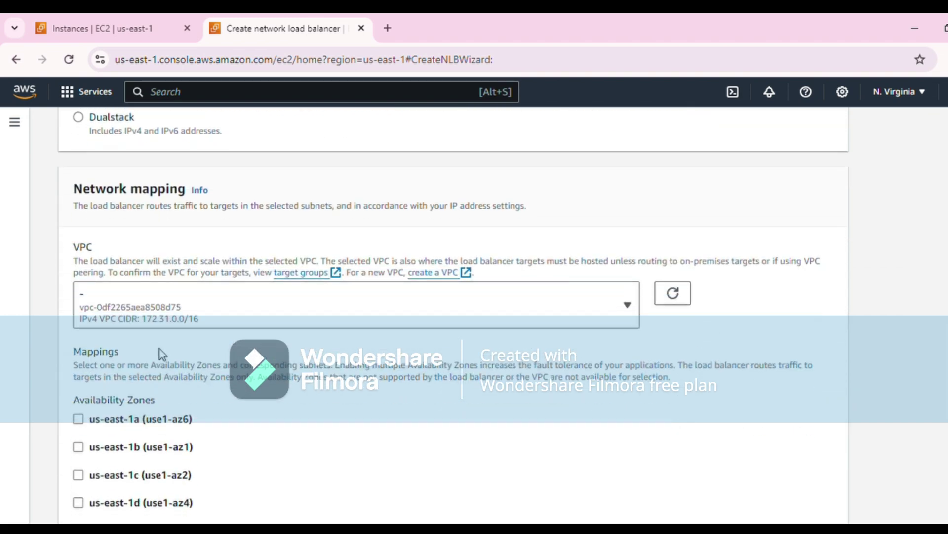
{"action": "left_click", "coordinate": [630, 306]}
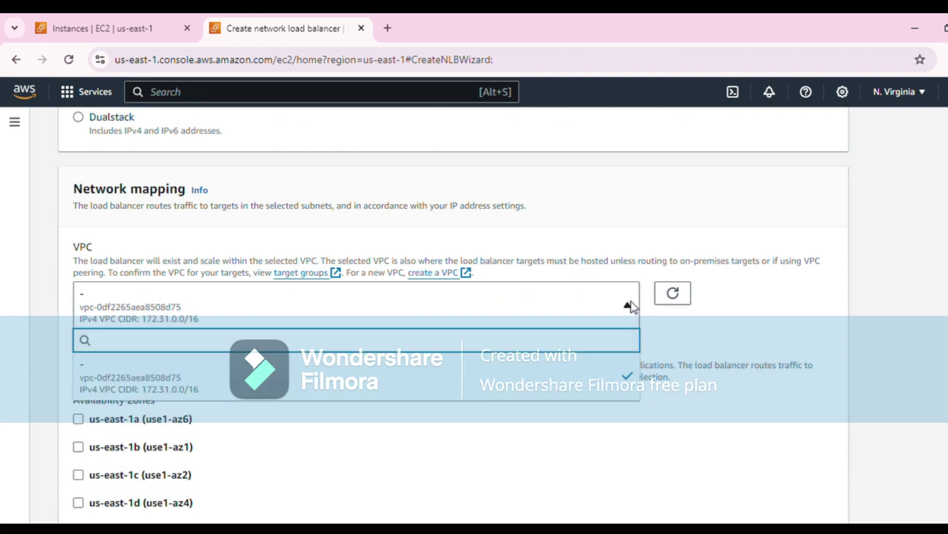
{"action": "left_click", "coordinate": [630, 305]}
- Map the load balancer to the Availability Zones us-east-1a, us-east-1b and us-east-1c
{"action": "scroll", "coordinate": [85, 287], "scroll_direction": "down", "scroll_amount": 3}
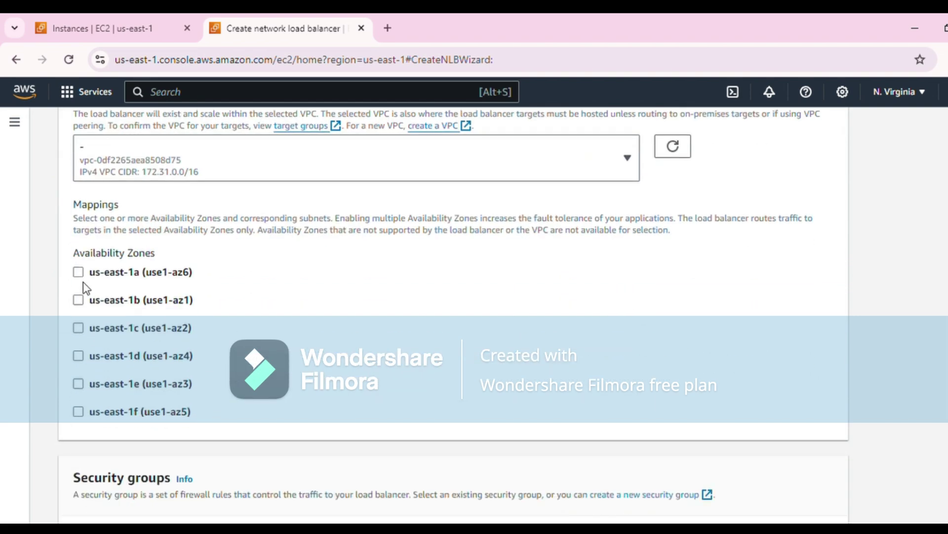
{"action": "left_click", "coordinate": [78, 272]}
{"action": "left_click", "coordinate": [78, 438]}
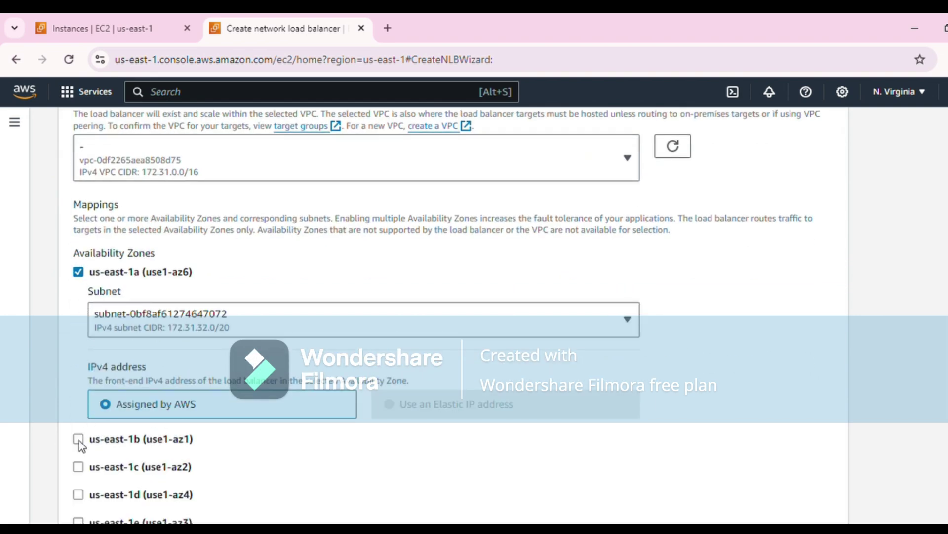
{"action": "scroll", "coordinate": [85, 467], "scroll_direction": "down", "scroll_amount": 5}
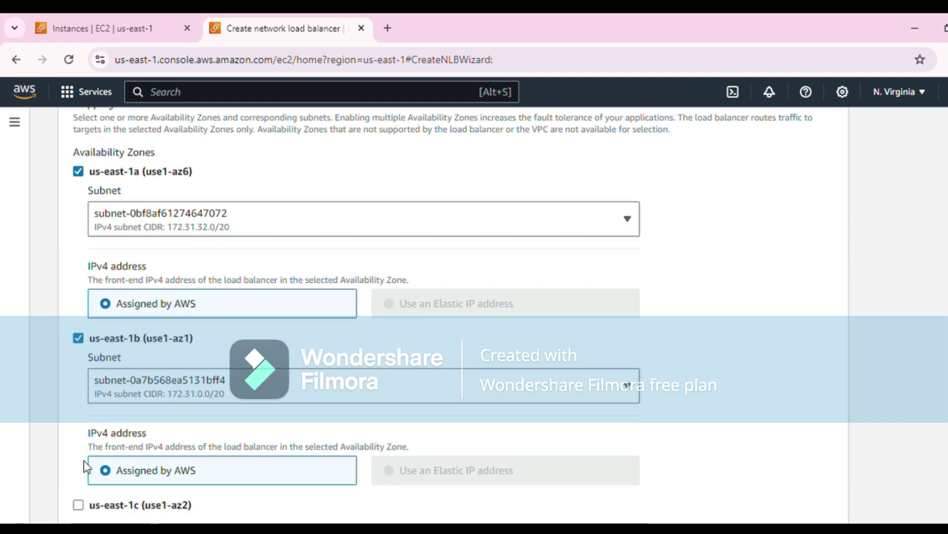
{"action": "left_click", "coordinate": [78, 387]}
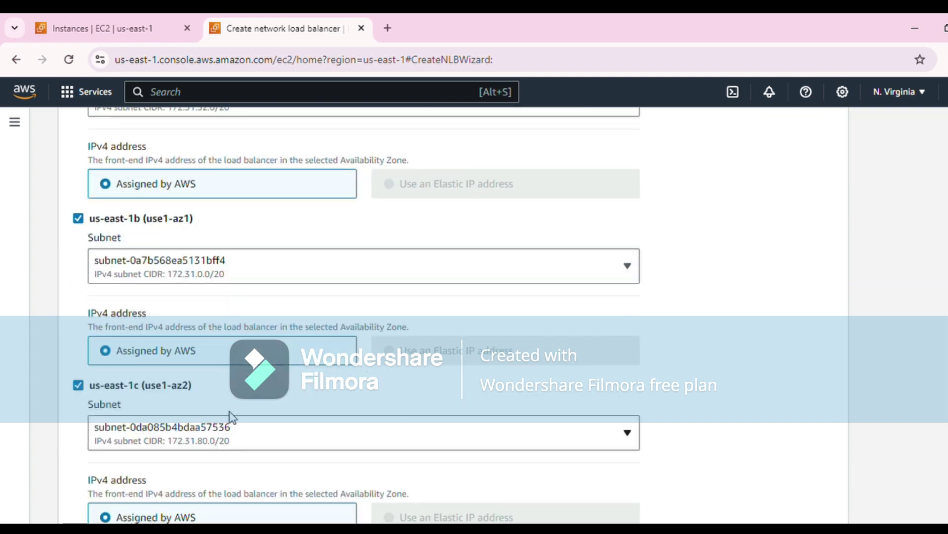
- Start creating a new security group from the load balancer's security settings and look over its rule sections
{"action": "scroll", "coordinate": [230, 417], "scroll_direction": "down", "scroll_amount": 4}
{"action": "scroll", "coordinate": [278, 398], "scroll_direction": "down", "scroll_amount": 6}
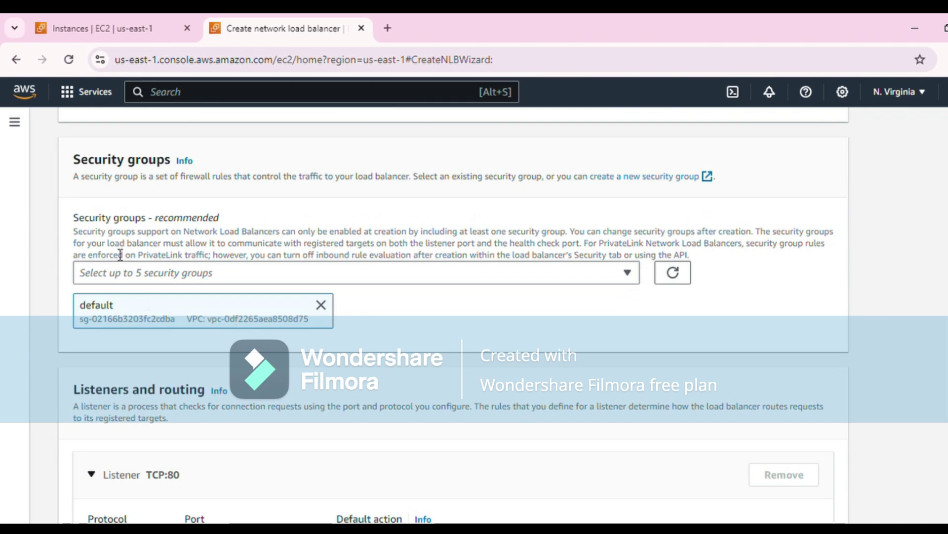
{"action": "left_click", "coordinate": [628, 178]}
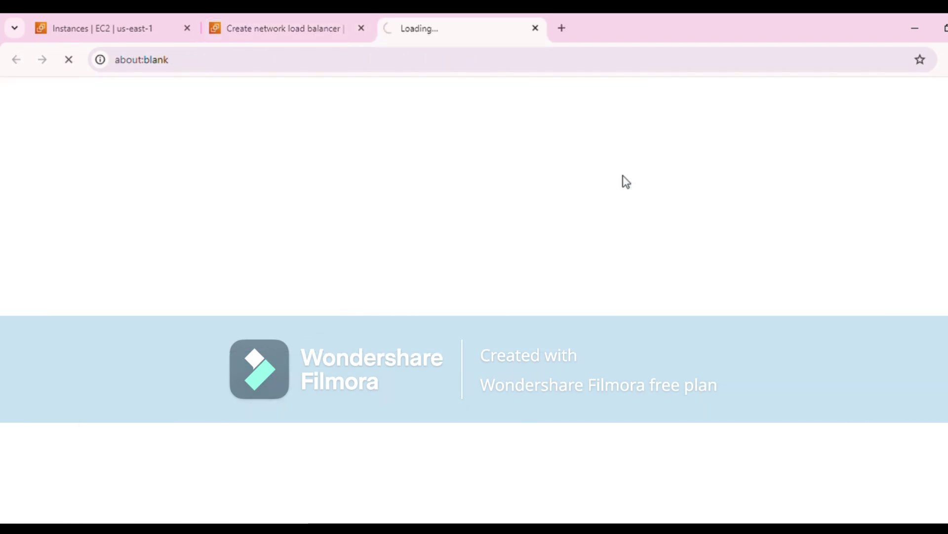
{"action": "scroll", "coordinate": [621, 183], "scroll_direction": "down", "scroll_amount": 8}
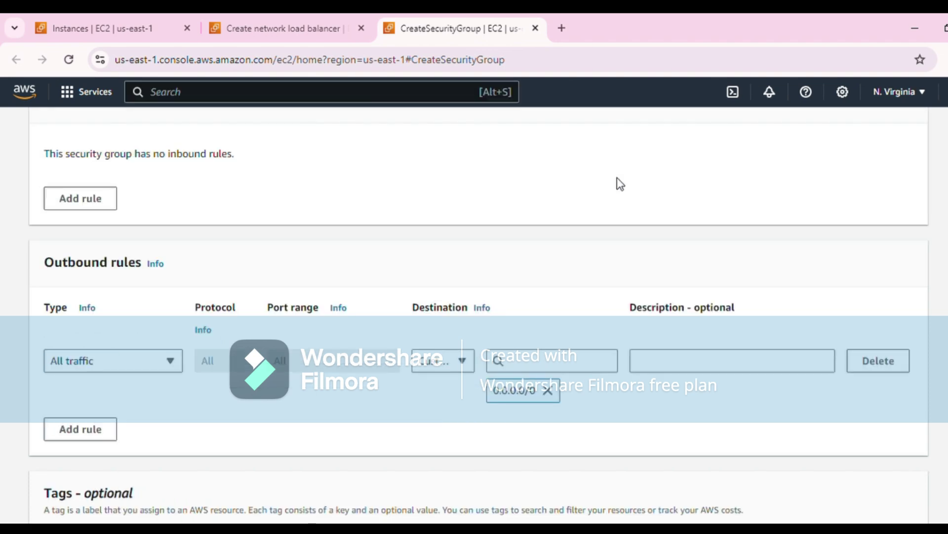
{"action": "scroll", "coordinate": [621, 183], "scroll_direction": "up", "scroll_amount": 8}
- Name the security group networksec and enter the description "access for all sec"
{"action": "left_click", "coordinate": [216, 276]}
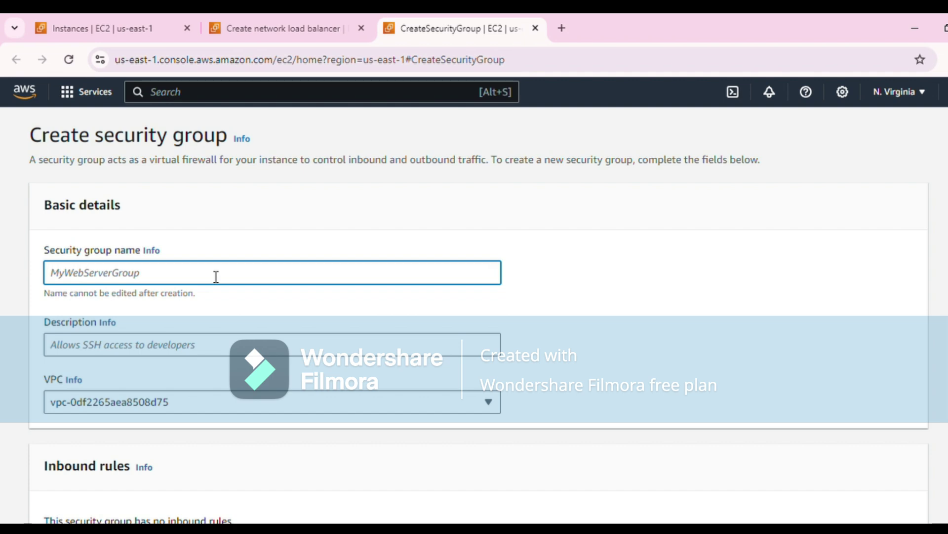
{"action": "type", "text": "network"}
{"action": "type", "text": "sed"}
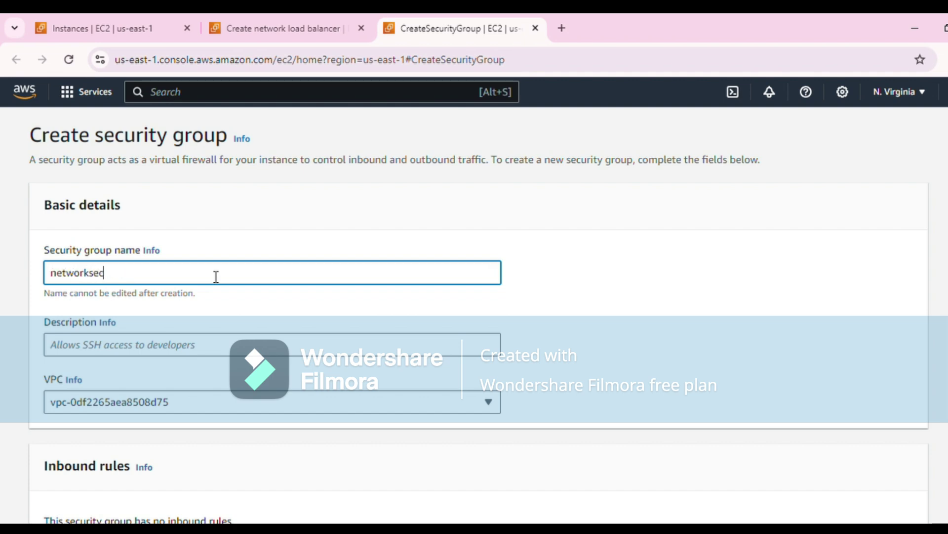
{"action": "left_click", "coordinate": [217, 348]}
{"action": "type", "text": "ac"}
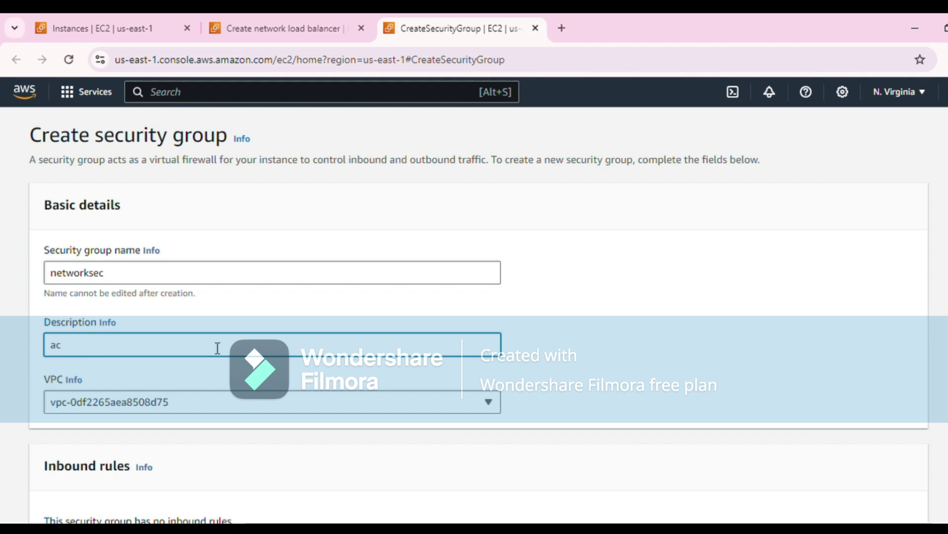
{"action": "type", "text": "ess for all sec"}
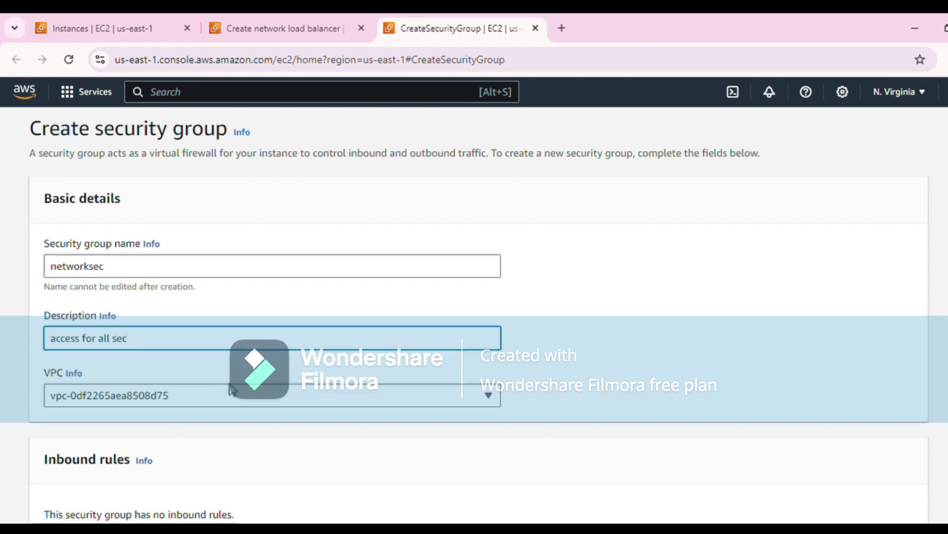
- Add an inbound rule to the security group allowing All traffic from any IPv4 source, 0.0.0.0/0
{"action": "scroll", "coordinate": [217, 349], "scroll_direction": "down", "scroll_amount": 3}
{"action": "left_click", "coordinate": [65, 419]}
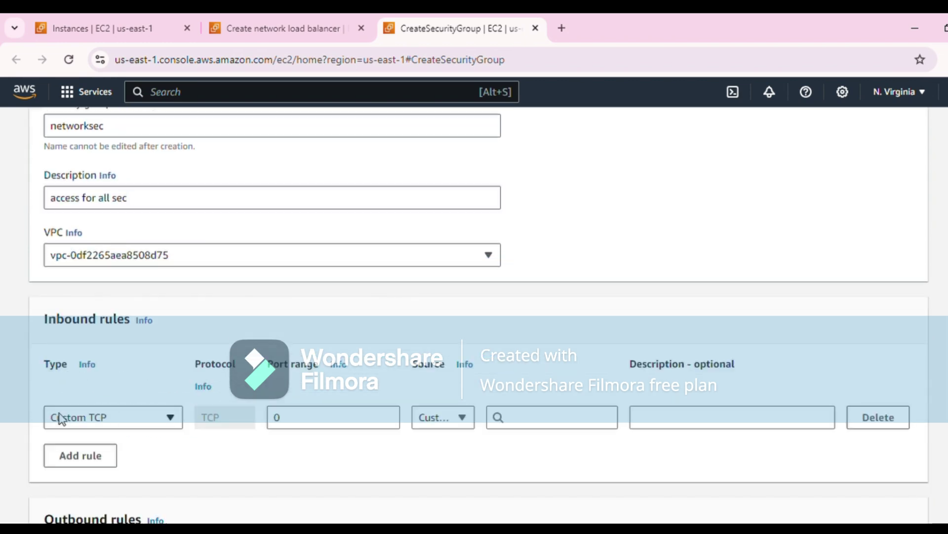
{"action": "left_click", "coordinate": [81, 424]}
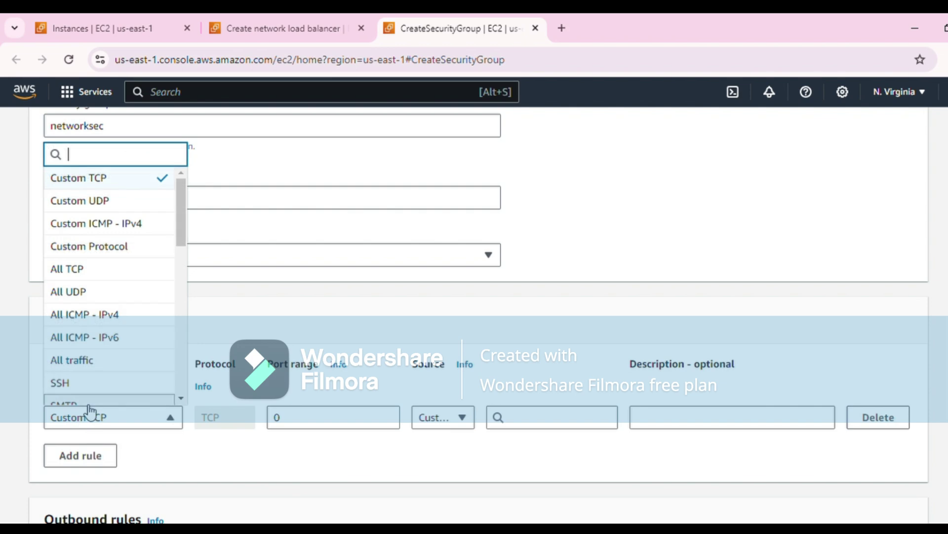
{"action": "left_click", "coordinate": [91, 367]}
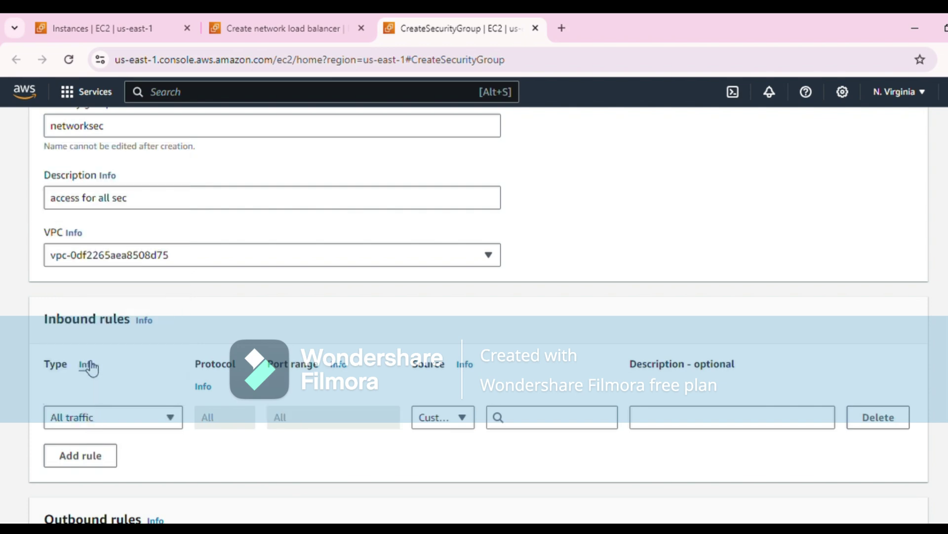
{"action": "left_click", "coordinate": [432, 421]}
{"action": "left_click", "coordinate": [454, 346]}
- Add a second inbound rule allowing All TCP from any IPv4 source, 0.0.0.0/0
{"action": "left_click", "coordinate": [80, 455]}
{"action": "left_click", "coordinate": [113, 475]}
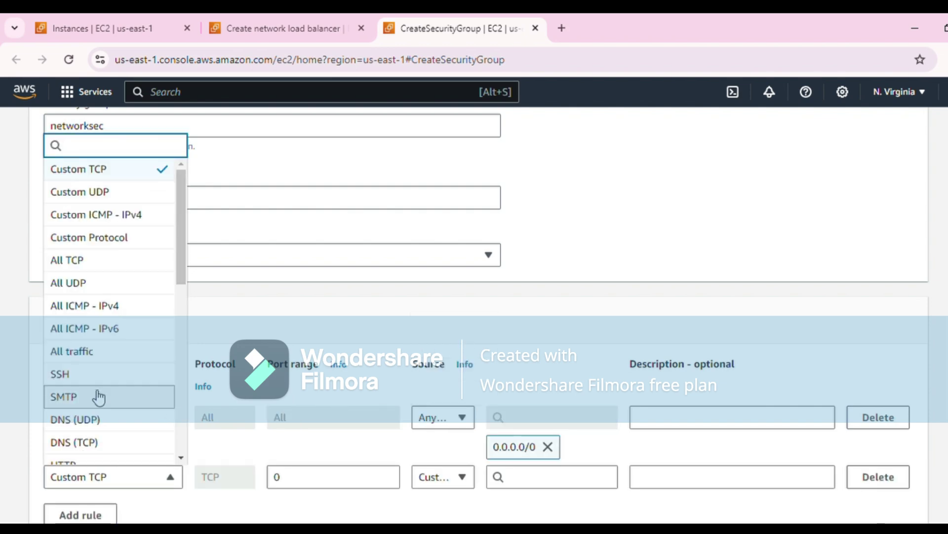
{"action": "left_click", "coordinate": [110, 262]}
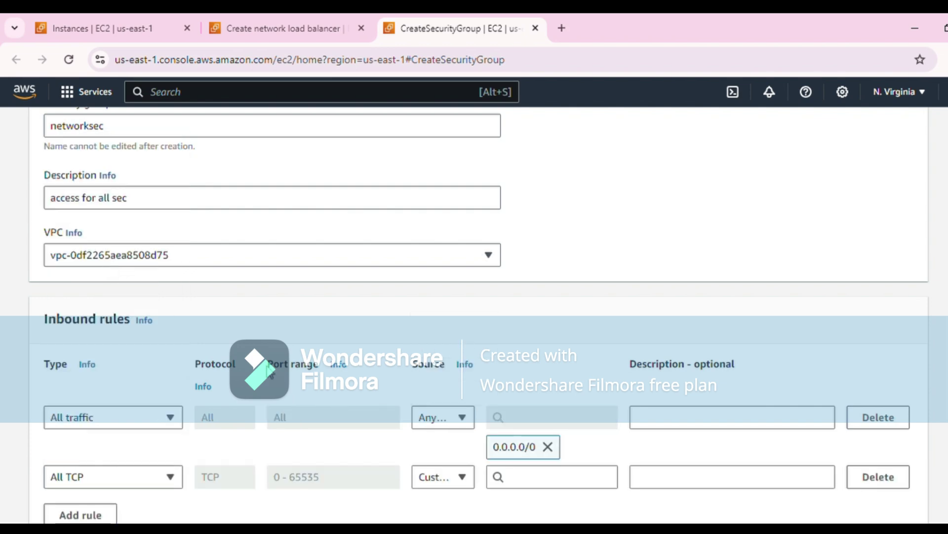
{"action": "left_click", "coordinate": [435, 477]}
{"action": "left_click", "coordinate": [438, 406]}
- Add a third inbound rule allowing All UDP from any IPv4 source, 0.0.0.0/0
{"action": "scroll", "coordinate": [390, 394], "scroll_direction": "down", "scroll_amount": 5}
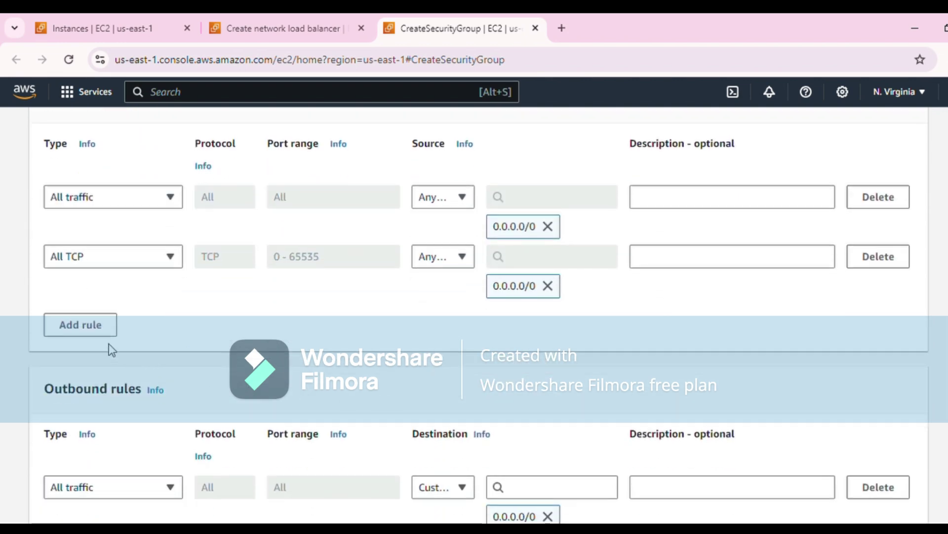
{"action": "left_click", "coordinate": [89, 324]}
{"action": "left_click", "coordinate": [124, 319]}
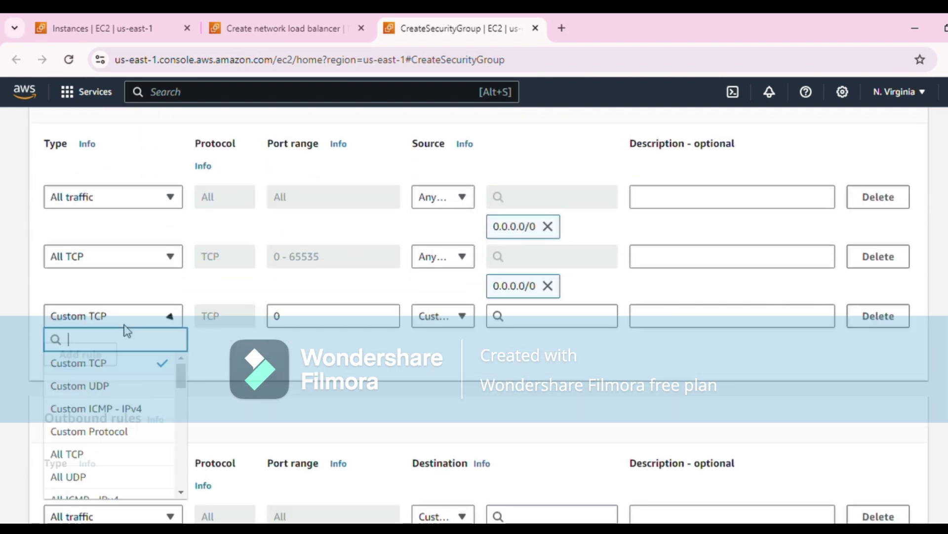
{"action": "left_click", "coordinate": [122, 481]}
{"action": "left_click", "coordinate": [463, 318]}
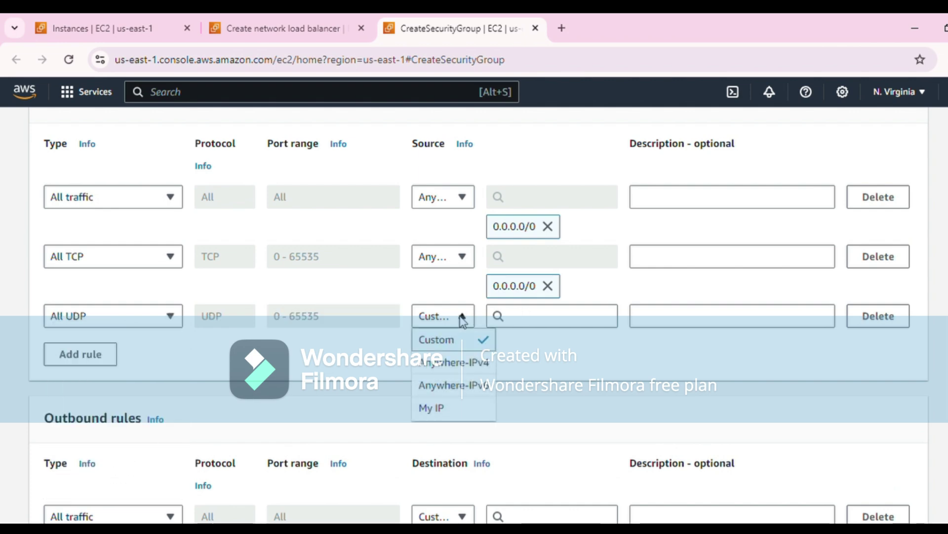
{"action": "left_click", "coordinate": [462, 361]}
- Review the inbound and outbound rules, create the networksec security group and look over its saved inbound rules
{"action": "scroll", "coordinate": [395, 367], "scroll_direction": "down", "scroll_amount": 4}
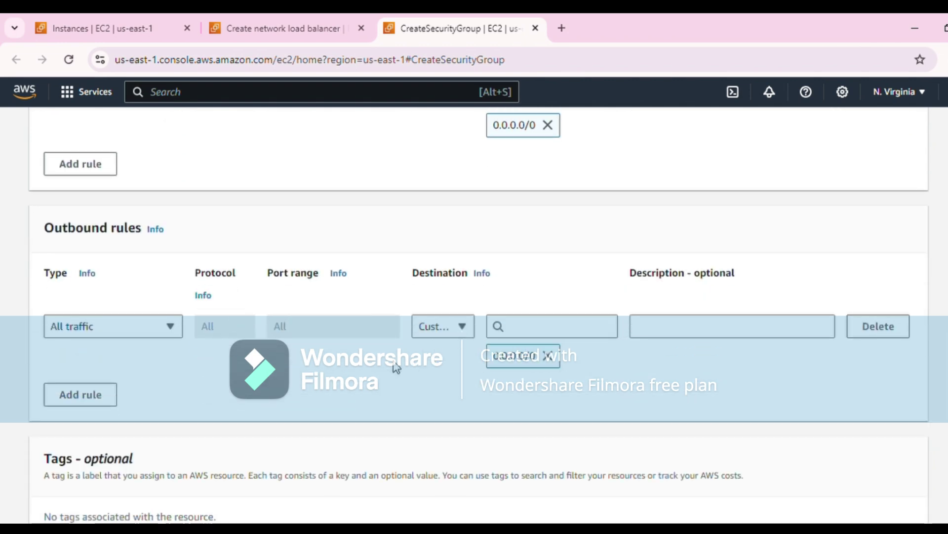
{"action": "scroll", "coordinate": [274, 381], "scroll_direction": "down", "scroll_amount": 3}
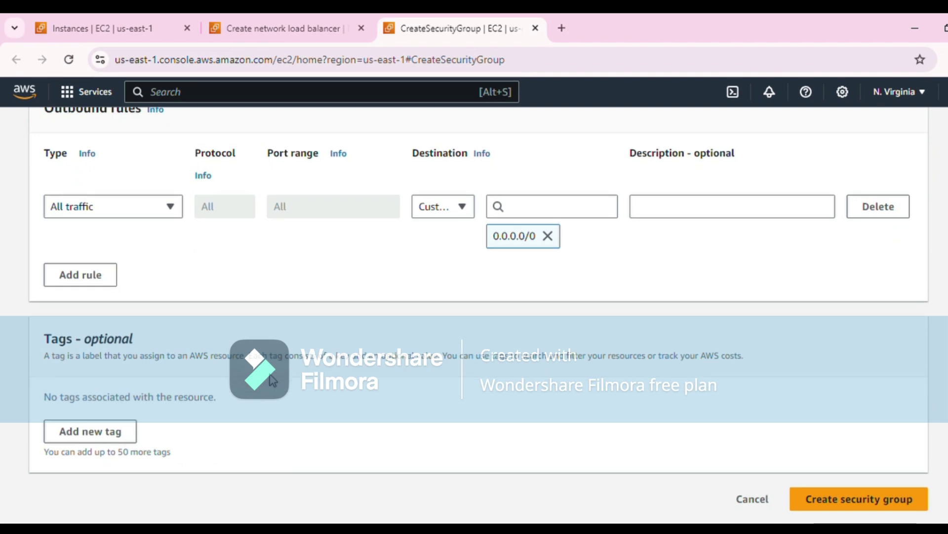
{"action": "scroll", "coordinate": [273, 380], "scroll_direction": "up", "scroll_amount": 15}
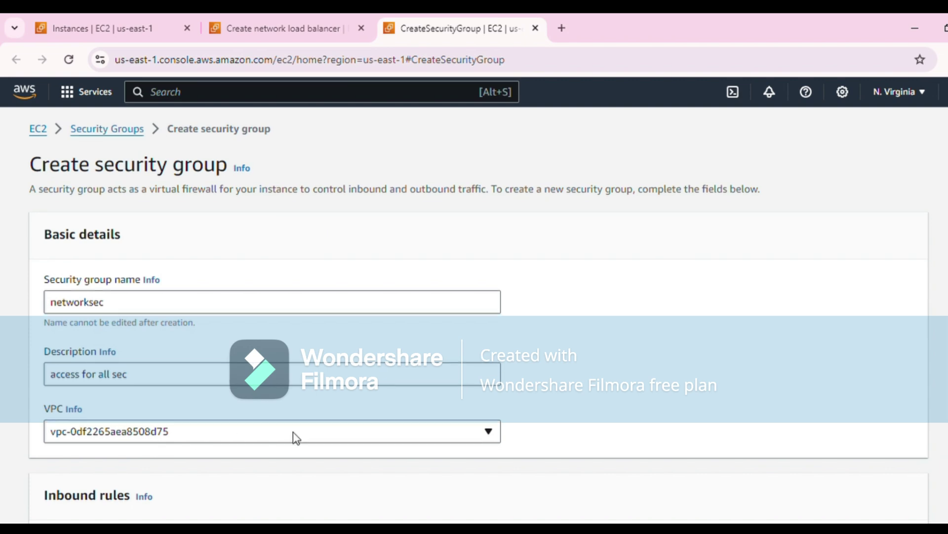
{"action": "scroll", "coordinate": [294, 435], "scroll_direction": "down", "scroll_amount": 6}
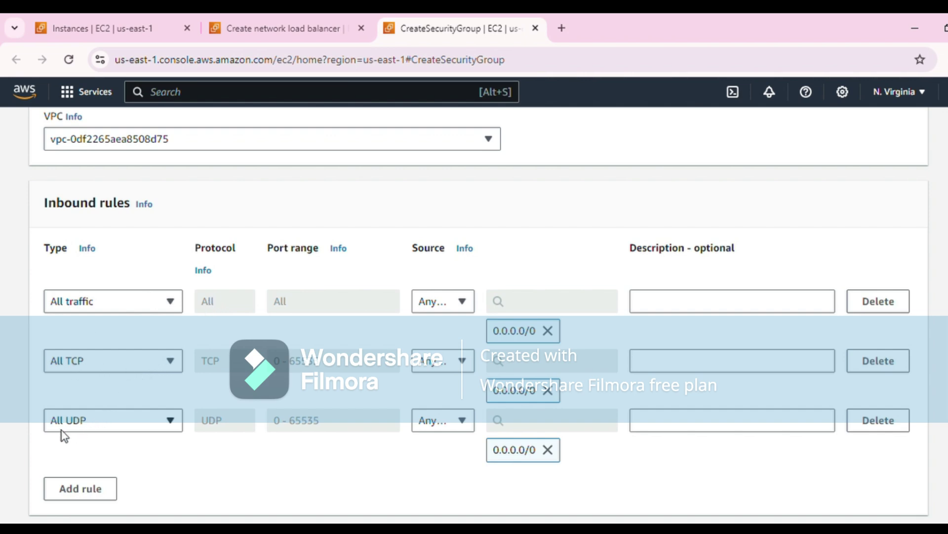
{"action": "left_click", "coordinate": [470, 305]}
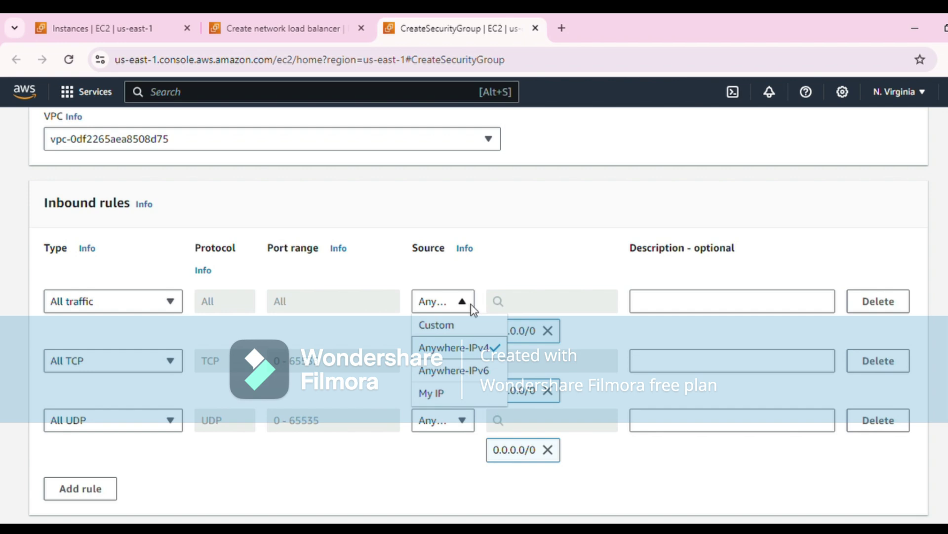
{"action": "left_click", "coordinate": [470, 304]}
{"action": "scroll", "coordinate": [627, 405], "scroll_direction": "down", "scroll_amount": 6}
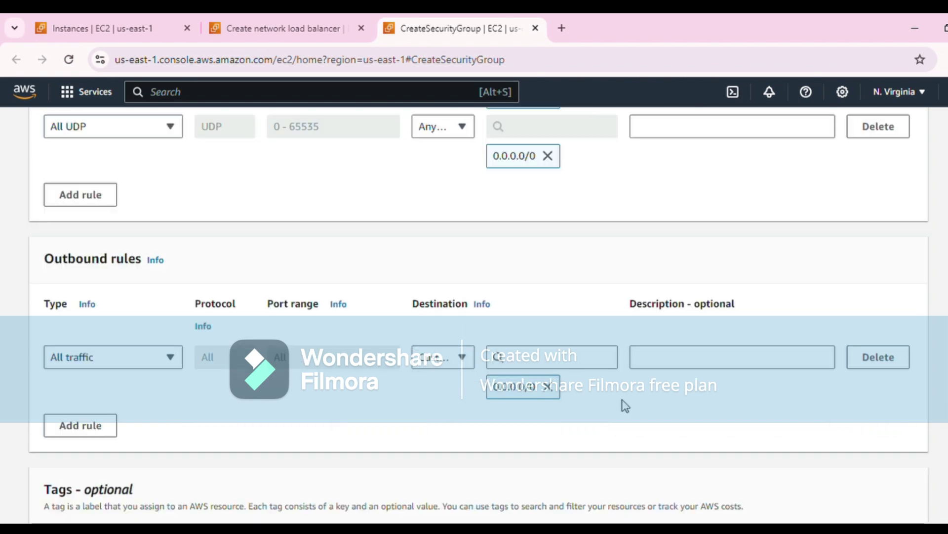
{"action": "scroll", "coordinate": [624, 405], "scroll_direction": "down", "scroll_amount": 3}
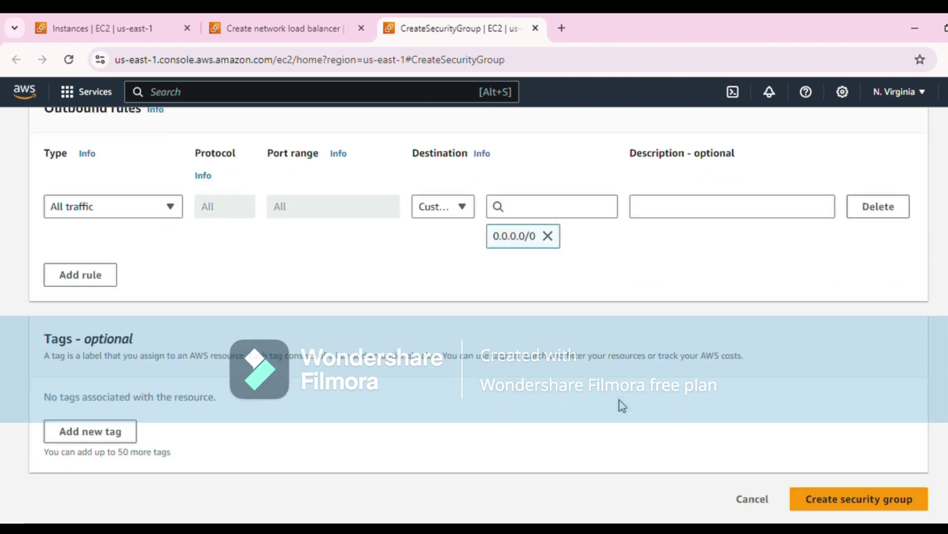
{"action": "left_click", "coordinate": [868, 504]}
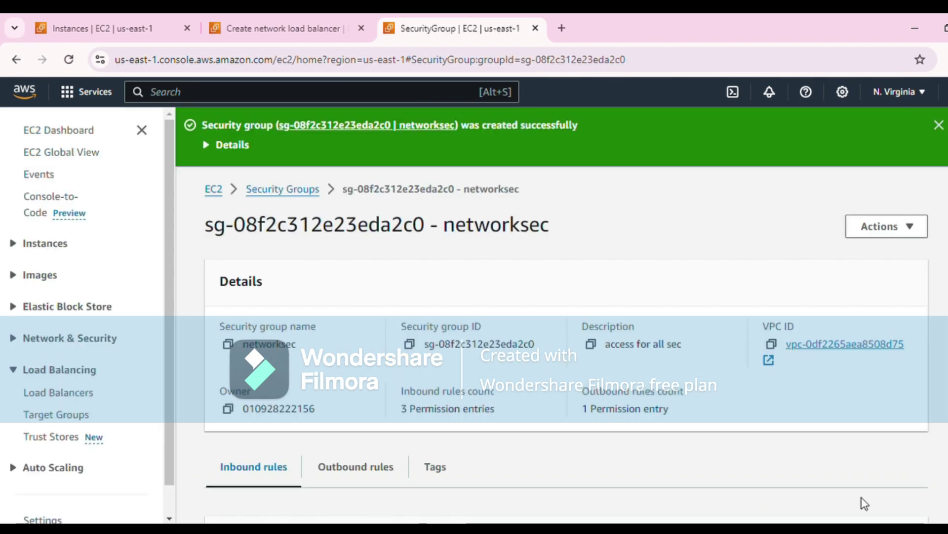
{"action": "scroll", "coordinate": [811, 438], "scroll_direction": "down", "scroll_amount": 5}
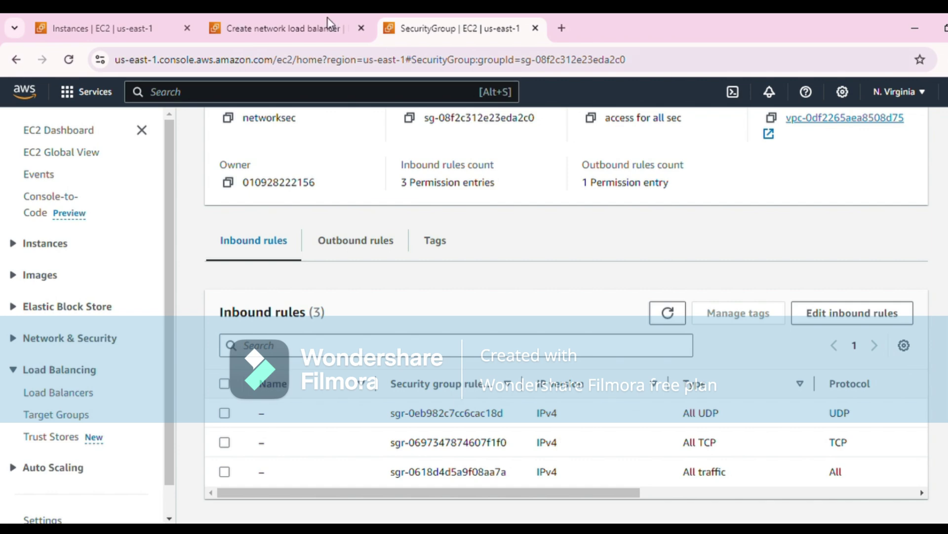
- Return to the network load balancer form, refresh the security group choices and add networksec alongside default
{"action": "left_click", "coordinate": [296, 25]}
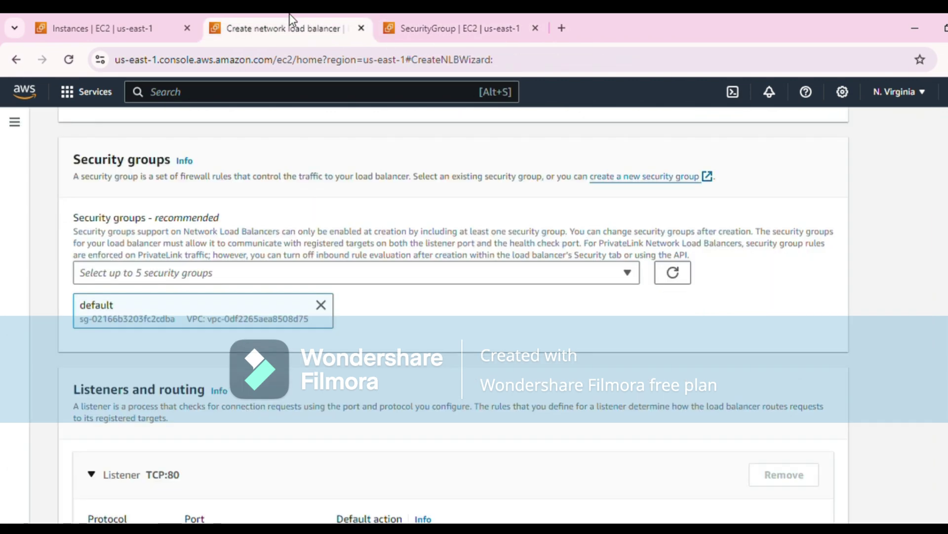
{"action": "left_click", "coordinate": [673, 272]}
{"action": "left_click", "coordinate": [623, 279]}
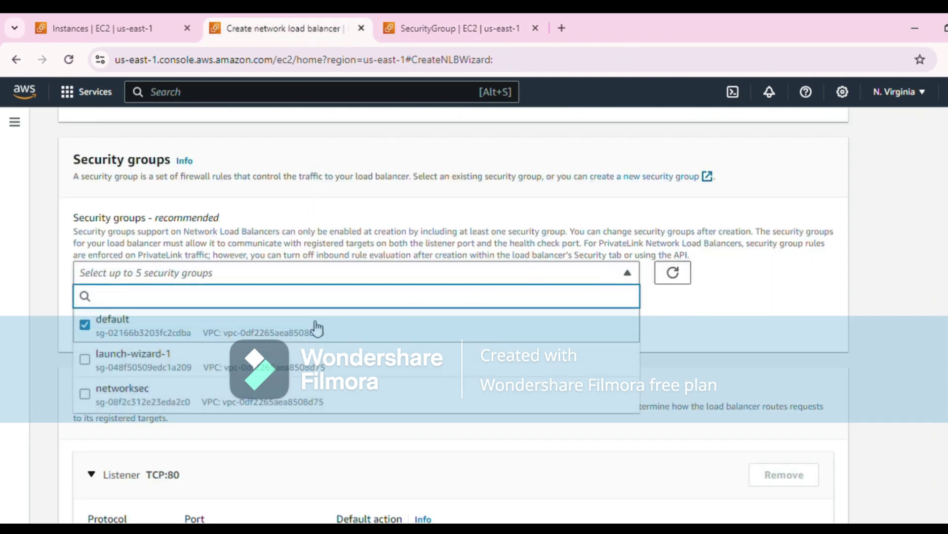
{"action": "type", "text": "ne"}
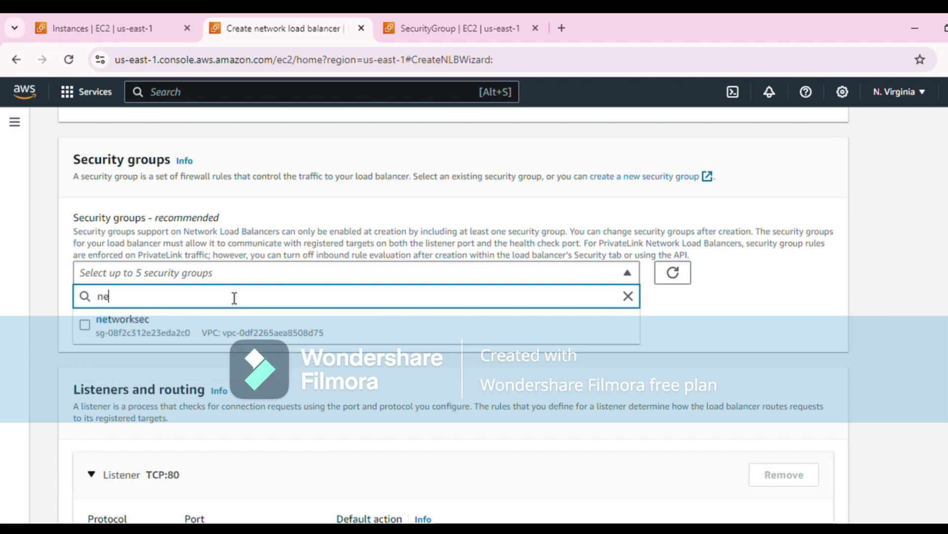
{"action": "left_click", "coordinate": [205, 332]}
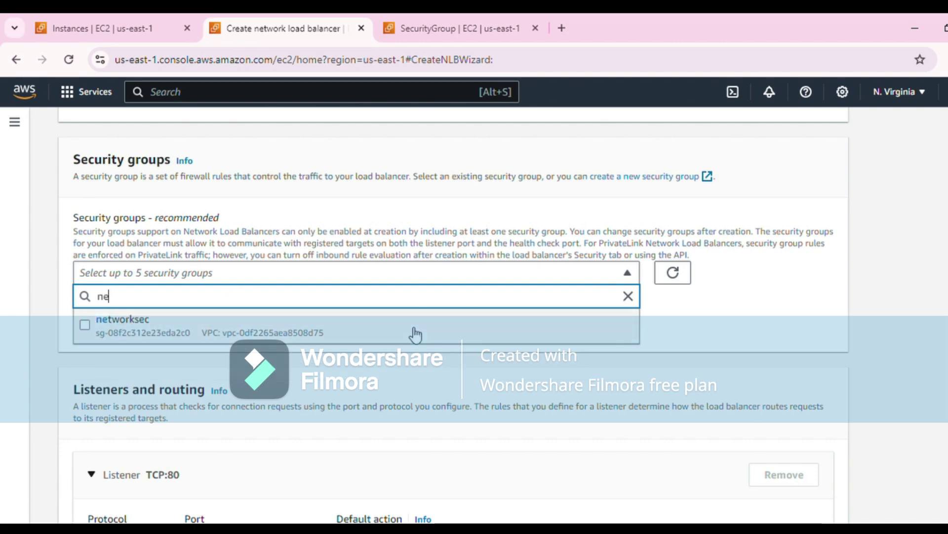
{"action": "left_click", "coordinate": [699, 324]}
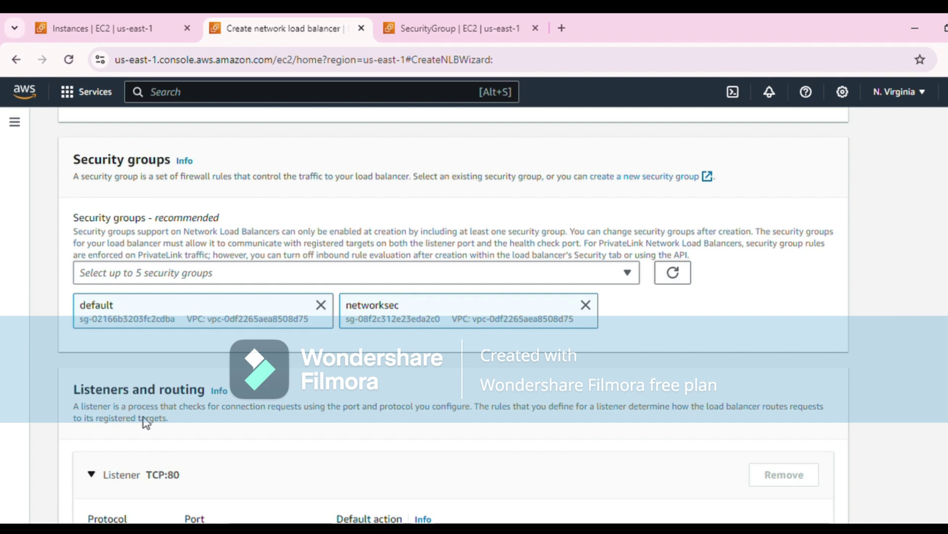
- Start a new target group for the TCP:80 listener with target type IP addresses and name it networktarget
{"action": "scroll", "coordinate": [486, 452], "scroll_direction": "down", "scroll_amount": 4}
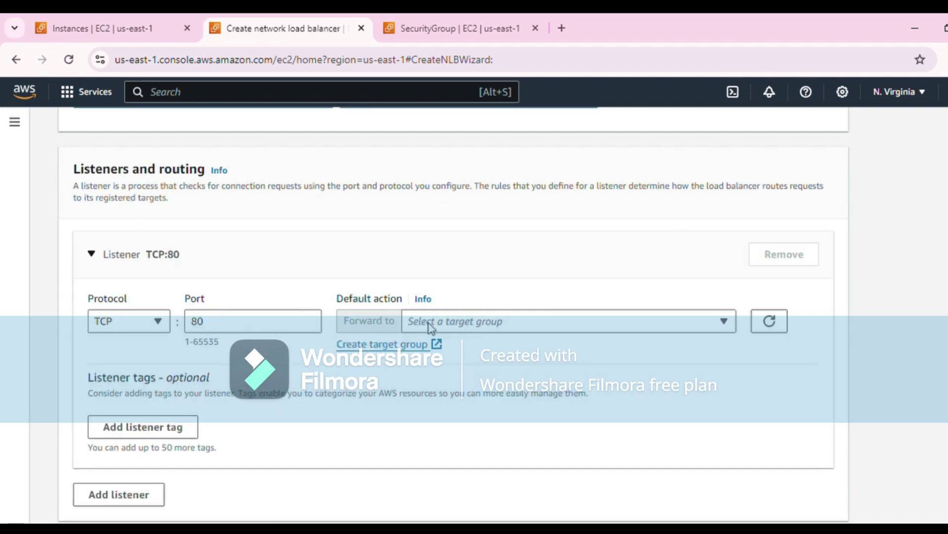
{"action": "left_click", "coordinate": [391, 345]}
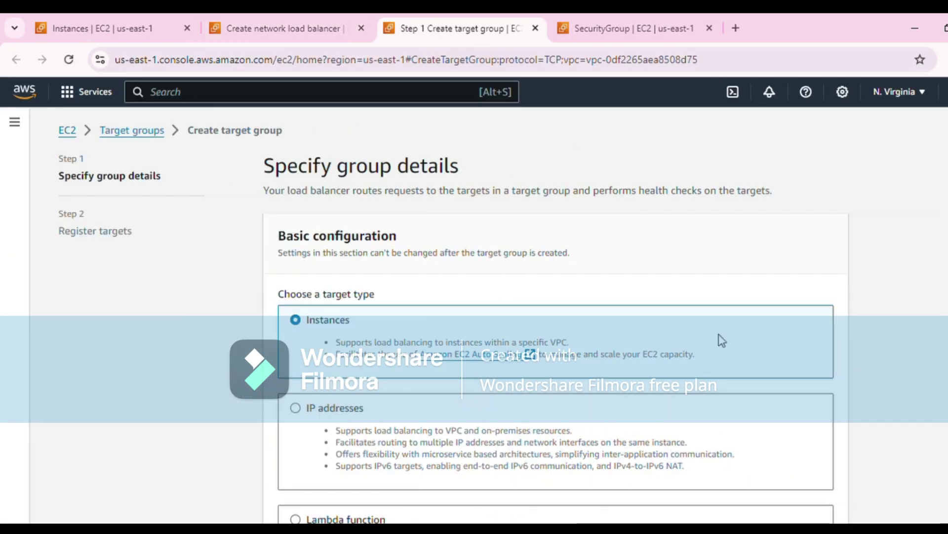
{"action": "left_click", "coordinate": [298, 421]}
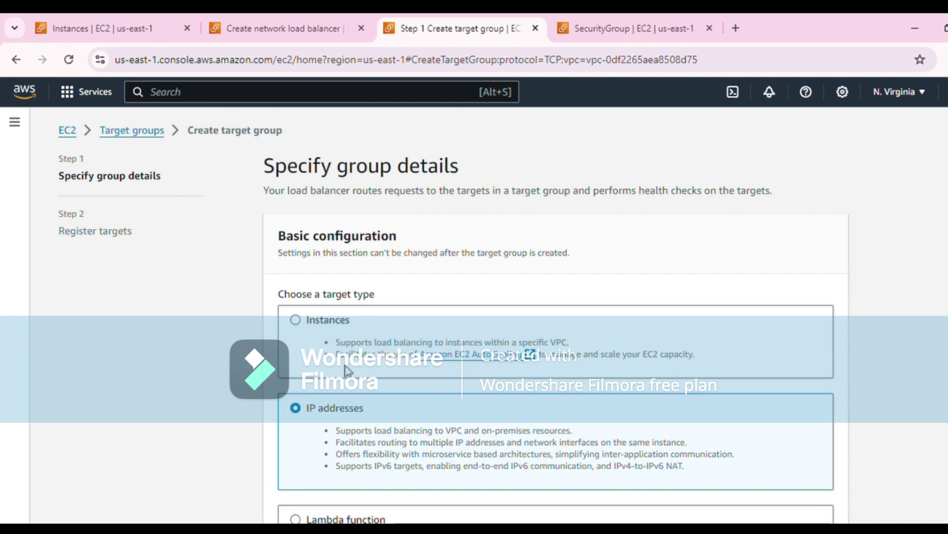
{"action": "scroll", "coordinate": [346, 385], "scroll_direction": "down", "scroll_amount": 9}
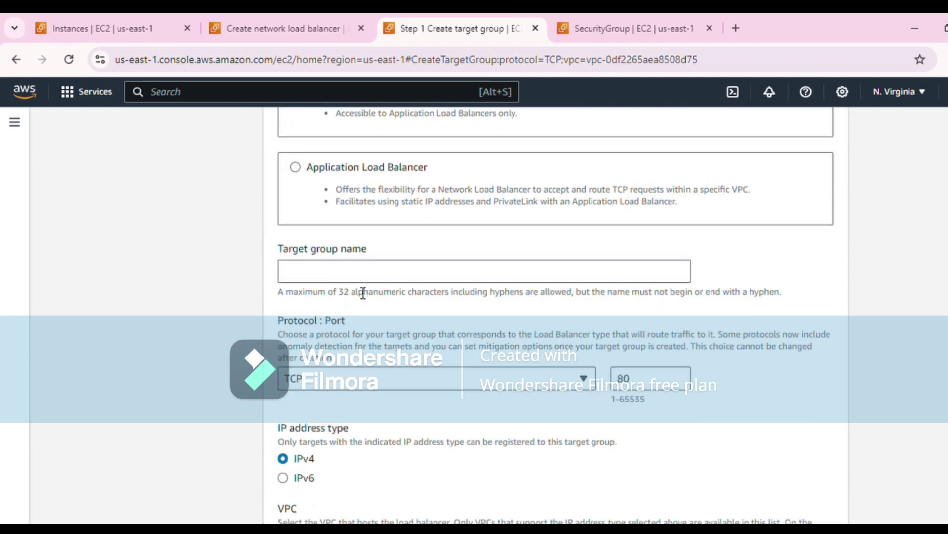
{"action": "left_click", "coordinate": [364, 279]}
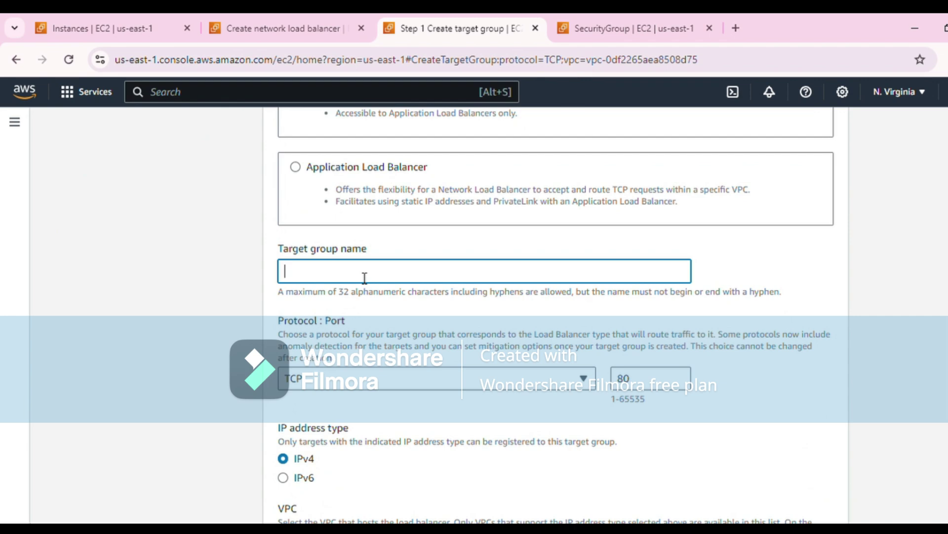
{"action": "type", "text": "networktarget"}
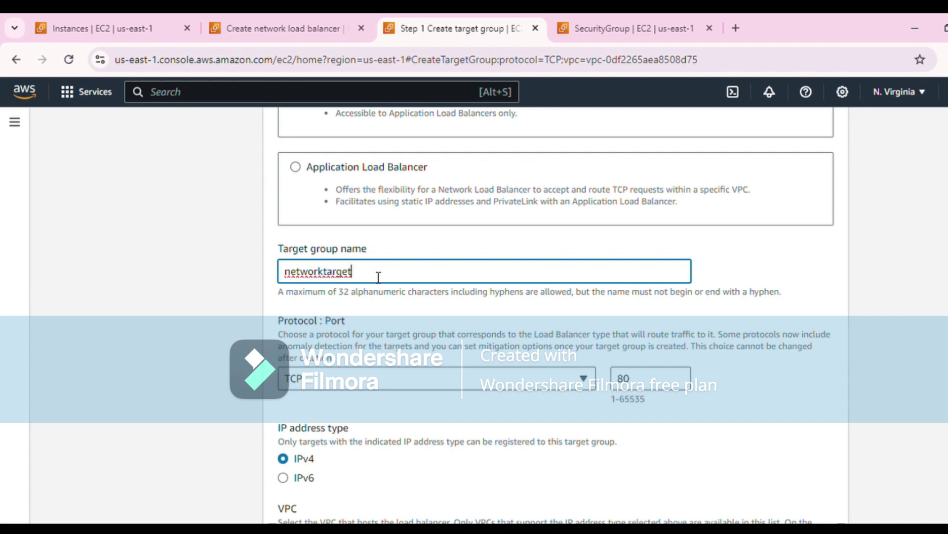
- Review the target group settings, keep TCP as the health check protocol and continue to target registration
{"action": "scroll", "coordinate": [455, 213], "scroll_direction": "down", "scroll_amount": 2}
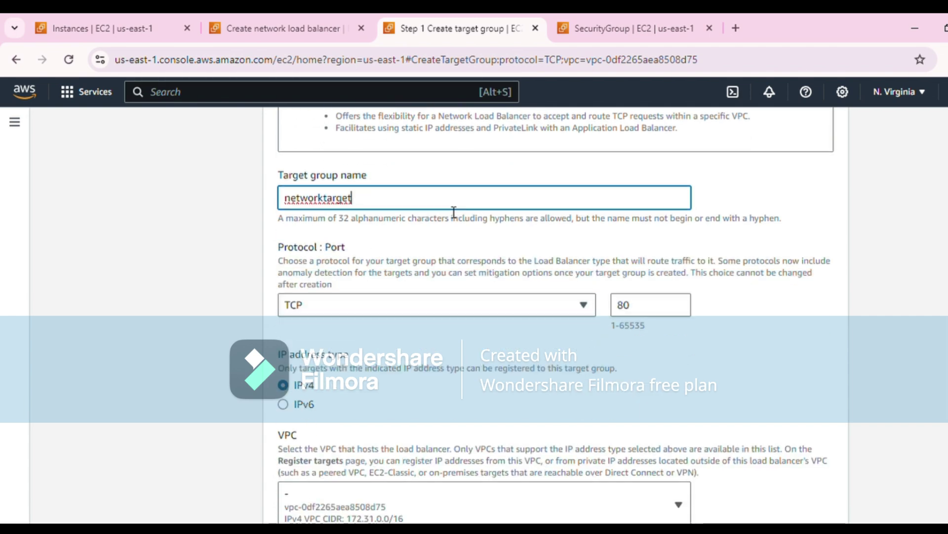
{"action": "scroll", "coordinate": [454, 212], "scroll_direction": "down", "scroll_amount": 8}
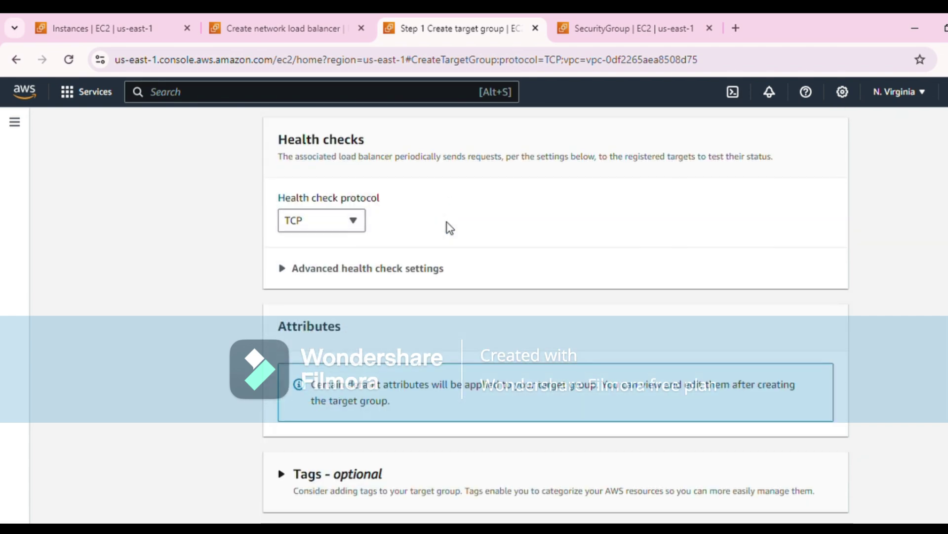
{"action": "scroll", "coordinate": [450, 228], "scroll_direction": "up", "scroll_amount": 2}
{"action": "scroll", "coordinate": [420, 212], "scroll_direction": "up", "scroll_amount": 2}
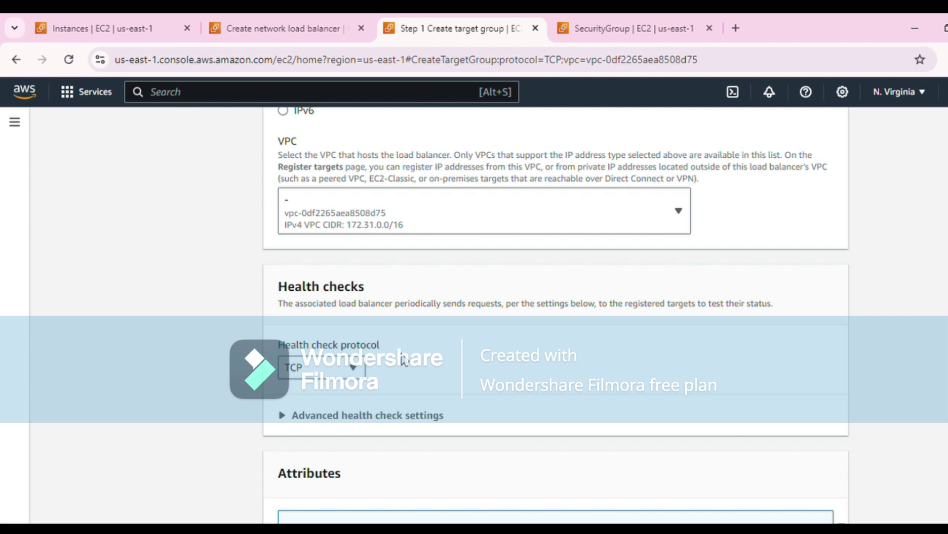
{"action": "left_click", "coordinate": [351, 370]}
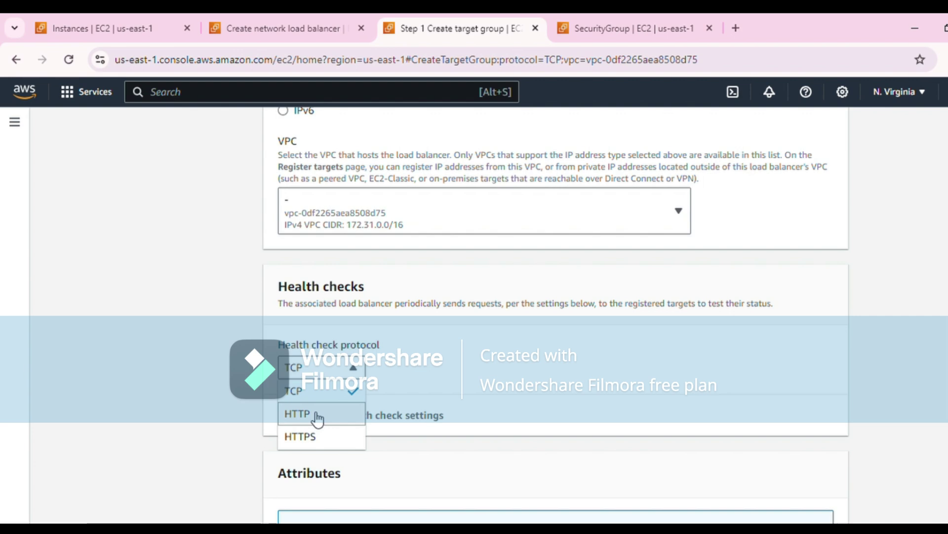
{"action": "left_click", "coordinate": [437, 347]}
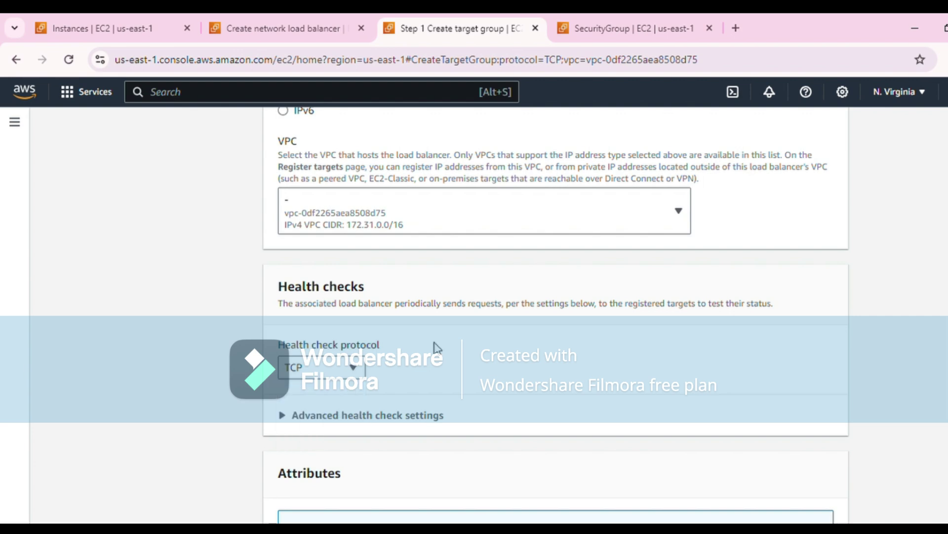
{"action": "scroll", "coordinate": [437, 347], "scroll_direction": "down", "scroll_amount": 4}
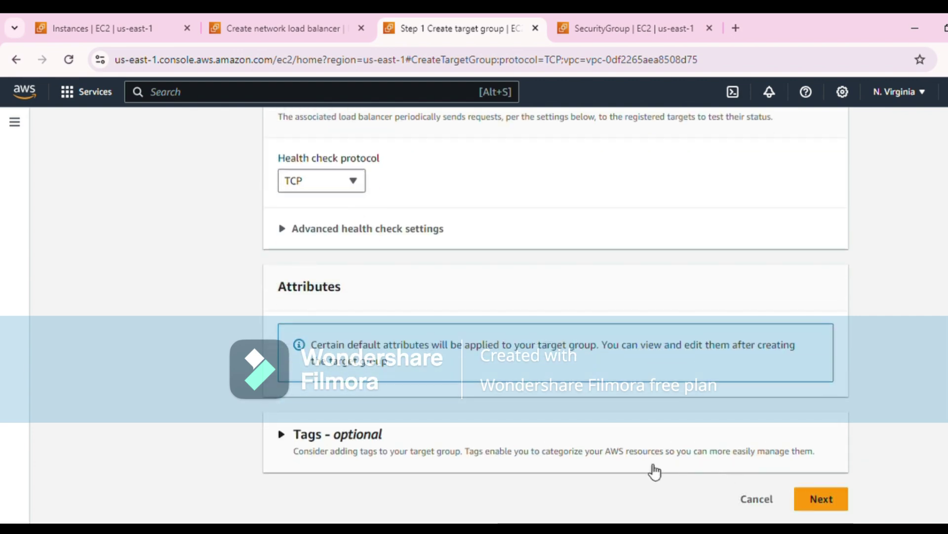
{"action": "left_click", "coordinate": [842, 509]}
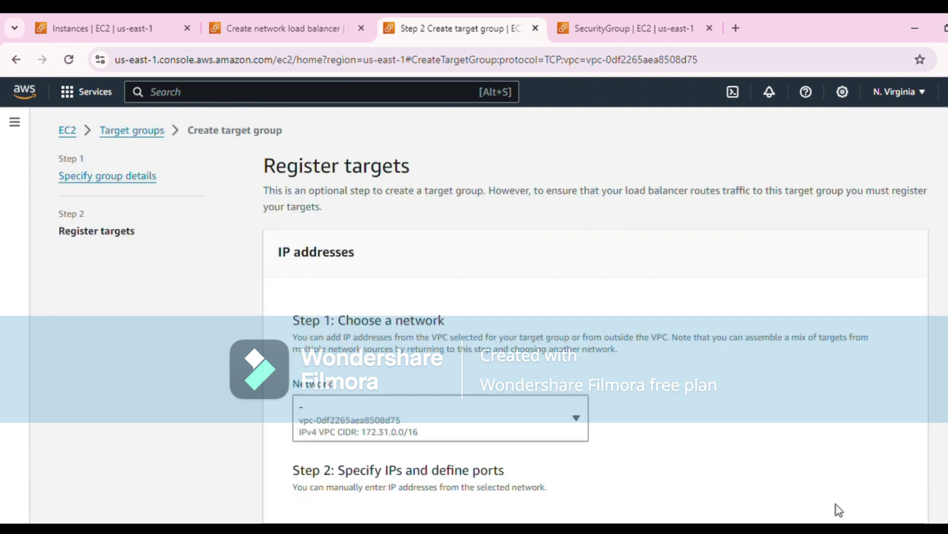
- Add a second IPv4 address entry for the targets and clear the prefilled prefix from both entries
{"action": "scroll", "coordinate": [670, 356], "scroll_direction": "down", "scroll_amount": 2}
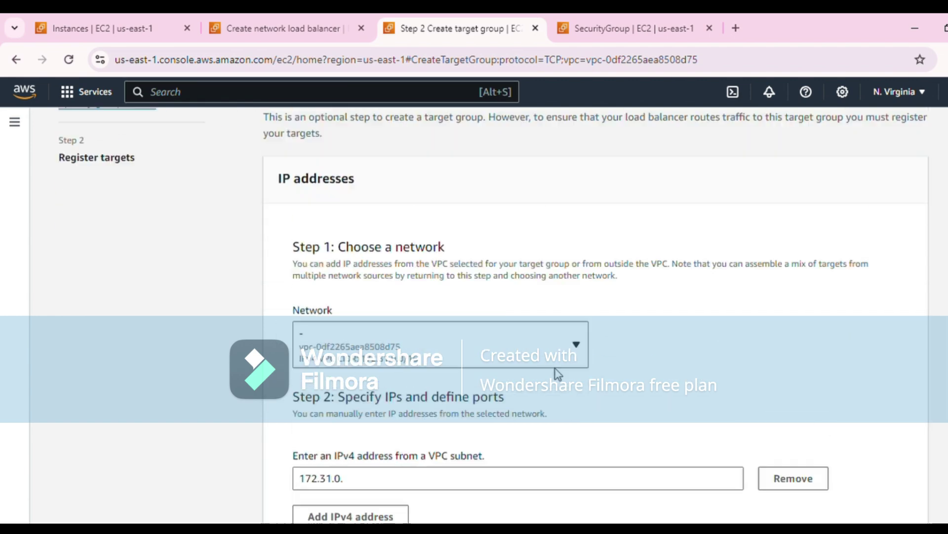
{"action": "scroll", "coordinate": [727, 377], "scroll_direction": "down", "scroll_amount": 2}
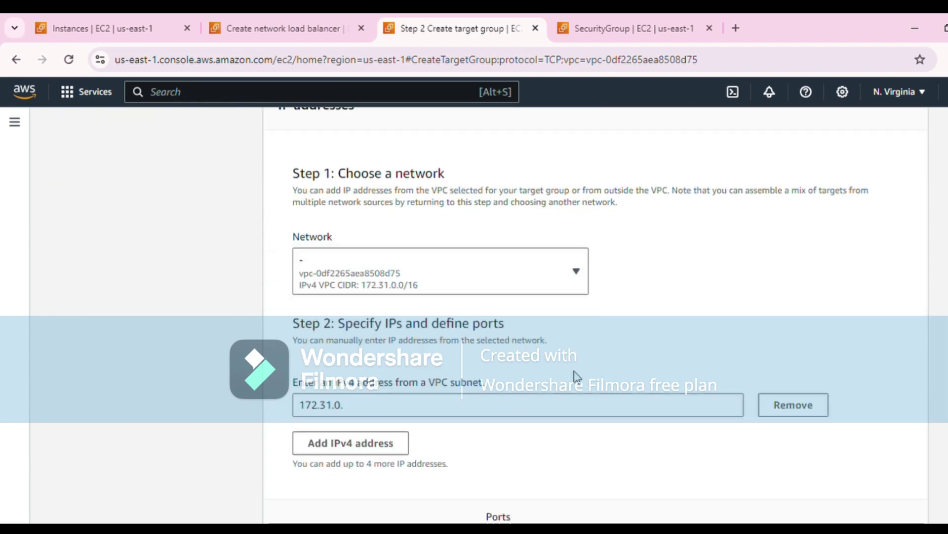
{"action": "left_click", "coordinate": [402, 442]}
{"action": "triple_click", "coordinate": [304, 404]}
{"action": "key", "text": "BackSpace"}
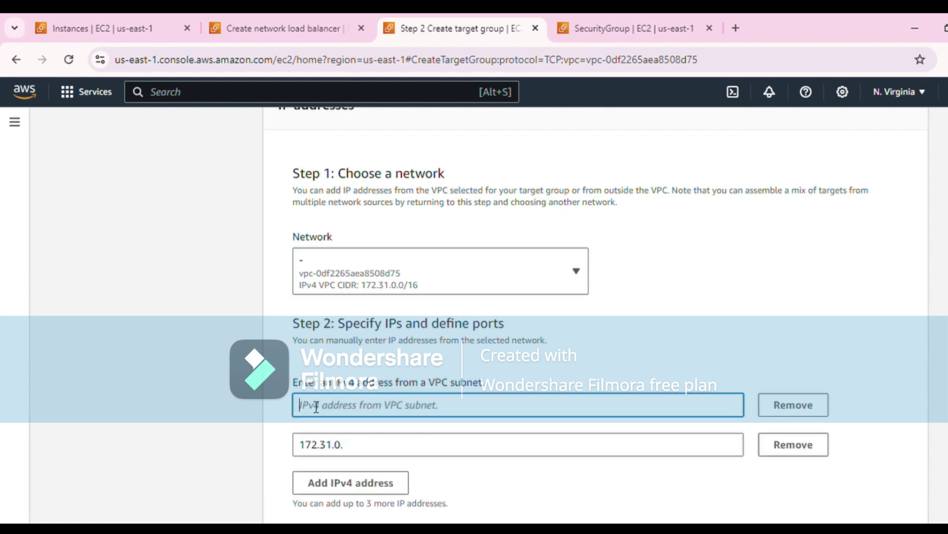
{"action": "triple_click", "coordinate": [347, 443]}
{"action": "key", "text": "BackSpace"}
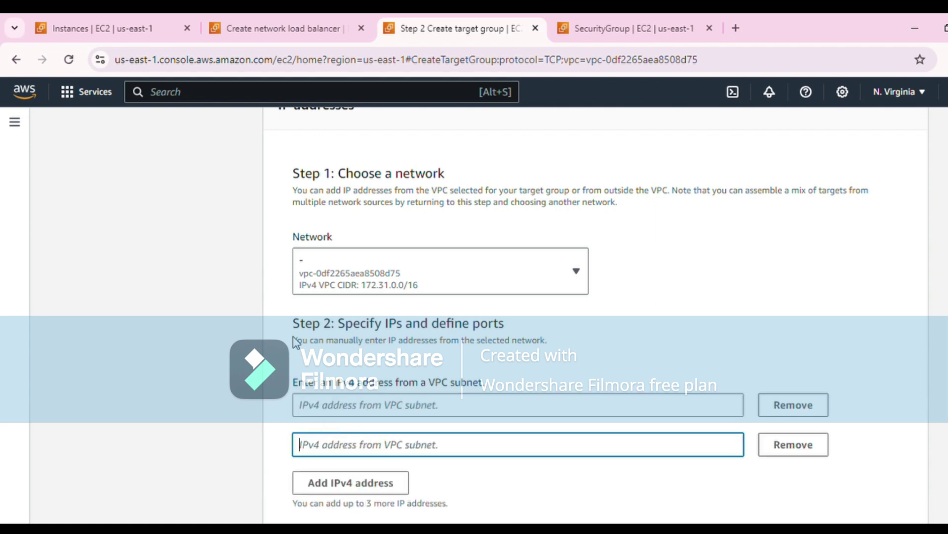
- Copy the private IPv4 addresses of webapp and webapp2 into the target entries as 172.31.47.4 and 172.31.44.169
{"action": "left_click", "coordinate": [60, 24]}
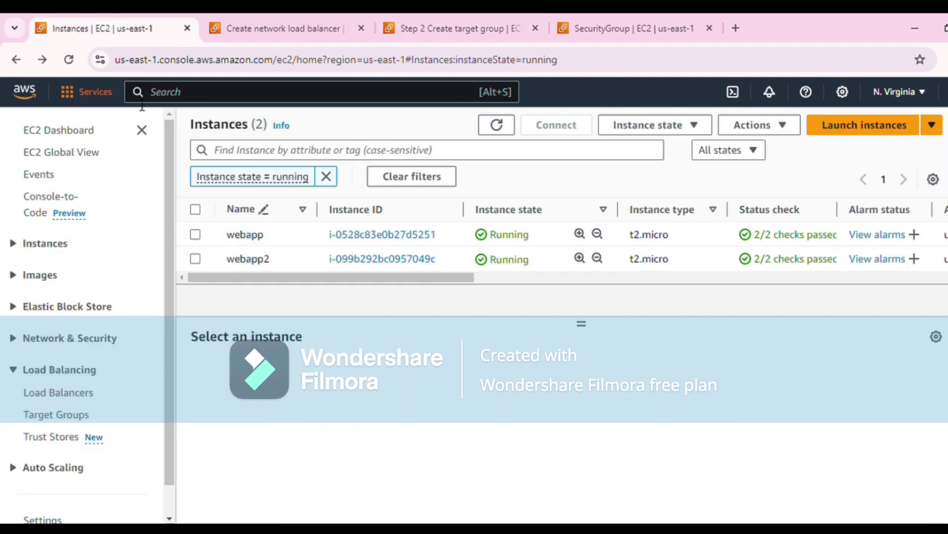
{"action": "left_click", "coordinate": [195, 235]}
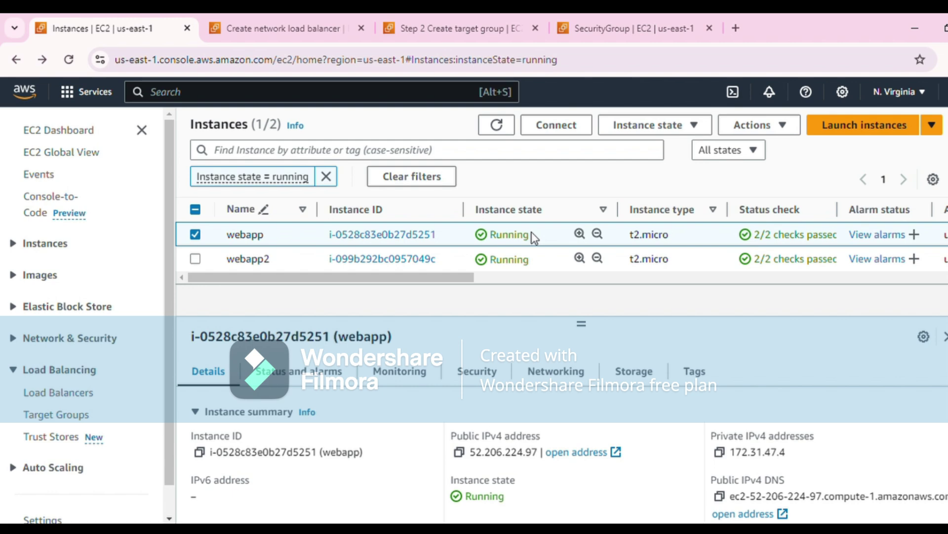
{"action": "left_click", "coordinate": [718, 451]}
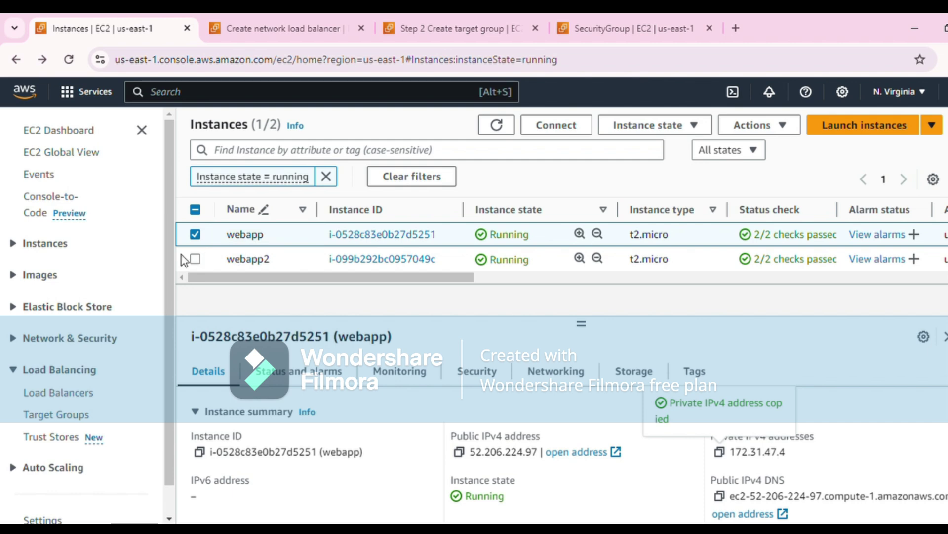
{"action": "left_click", "coordinate": [196, 236]}
{"action": "left_click", "coordinate": [196, 257]}
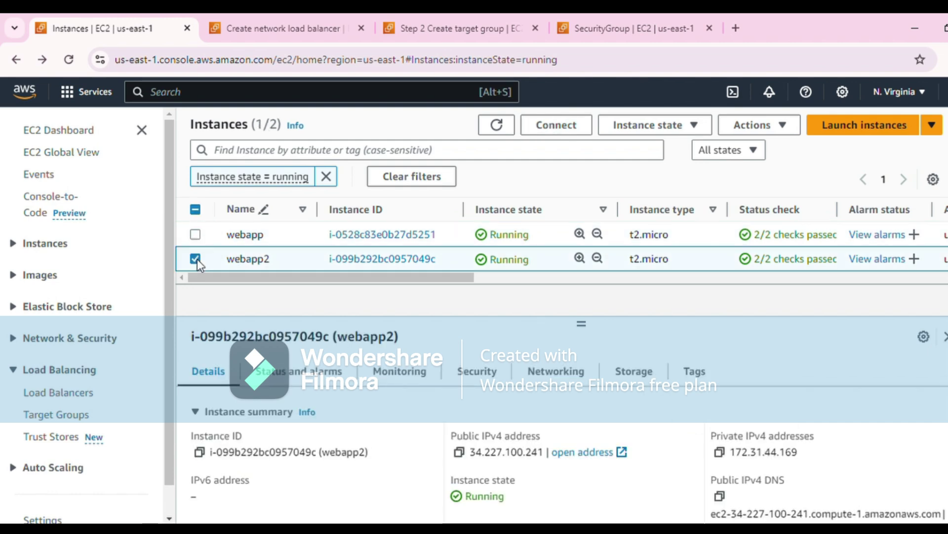
{"action": "left_click", "coordinate": [719, 453]}
{"action": "left_click", "coordinate": [406, 27]}
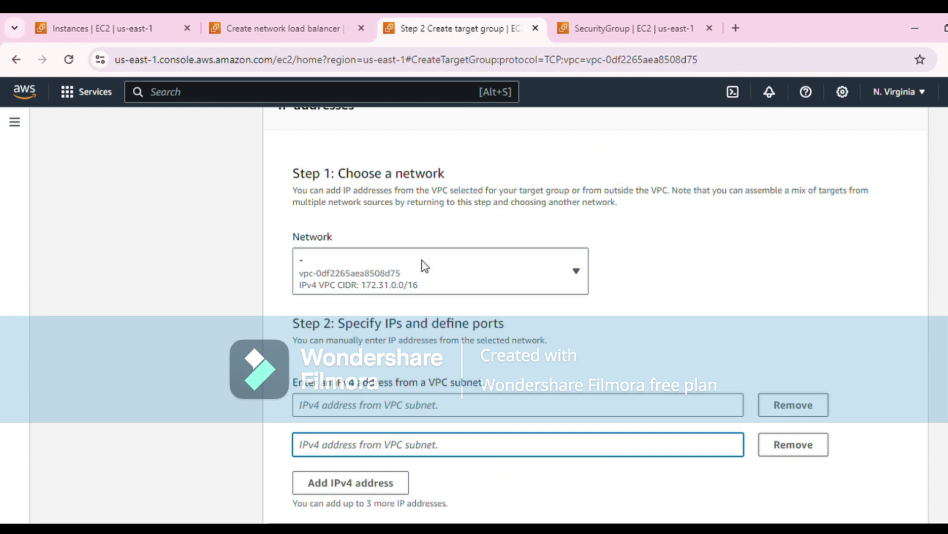
{"action": "left_click", "coordinate": [350, 414]}
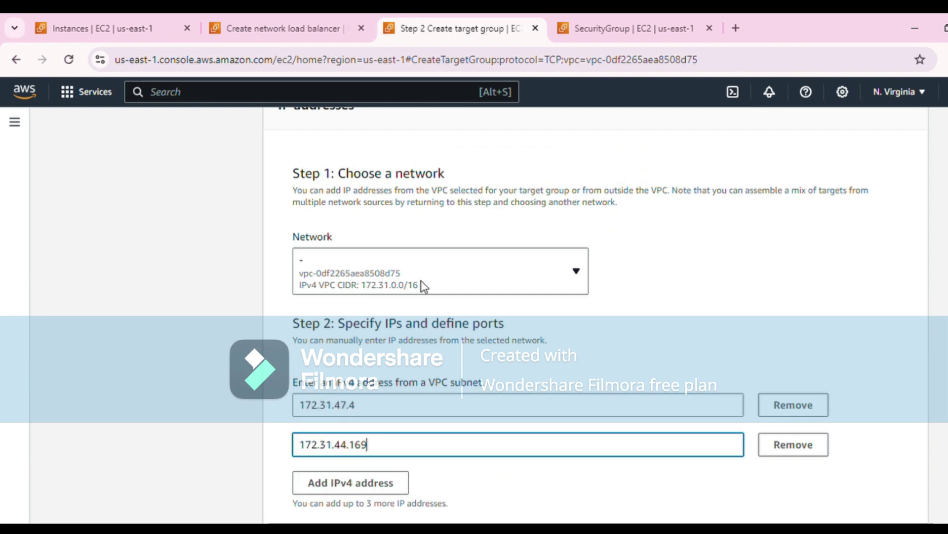
- Compare the private IPv4 addresses of webapp2 and webapp in the instance details with the target entries
{"action": "left_click", "coordinate": [125, 24]}
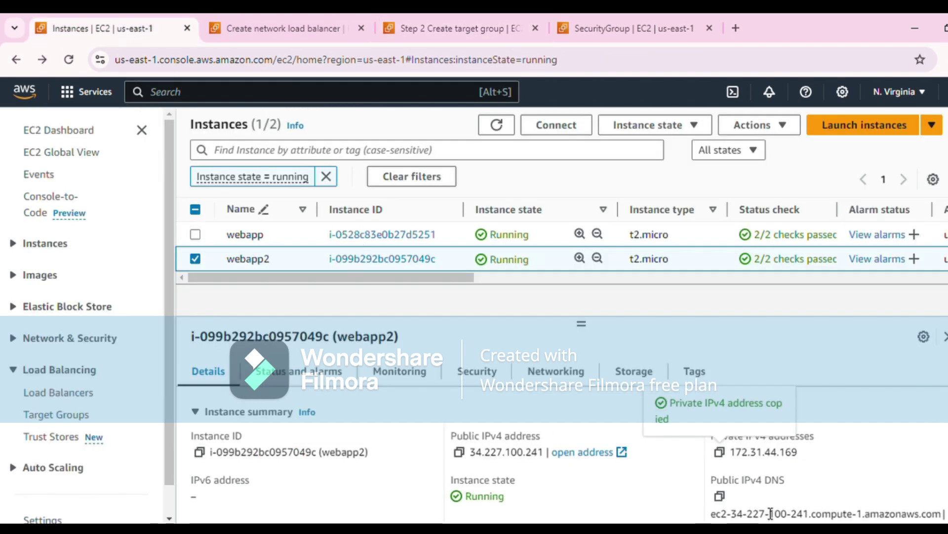
{"action": "left_click", "coordinate": [202, 234]}
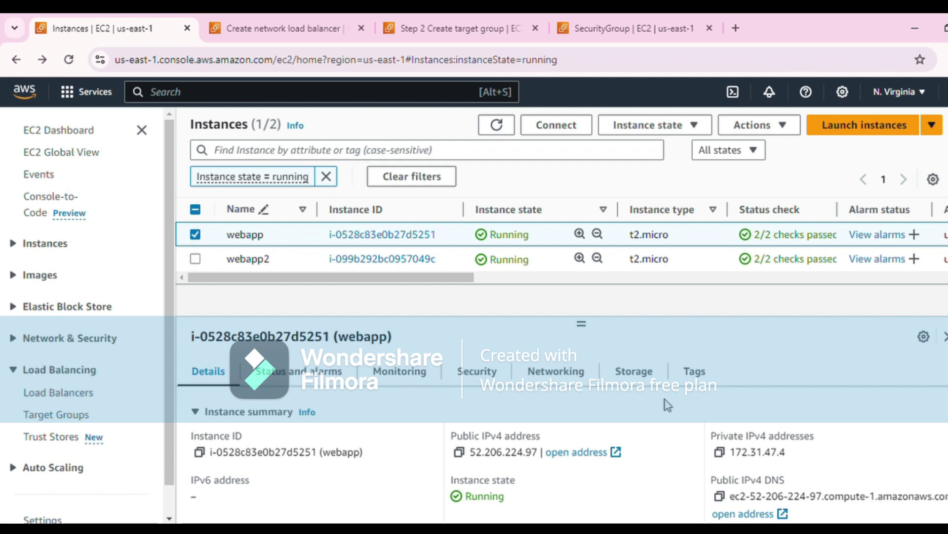
{"action": "left_click", "coordinate": [441, 28]}
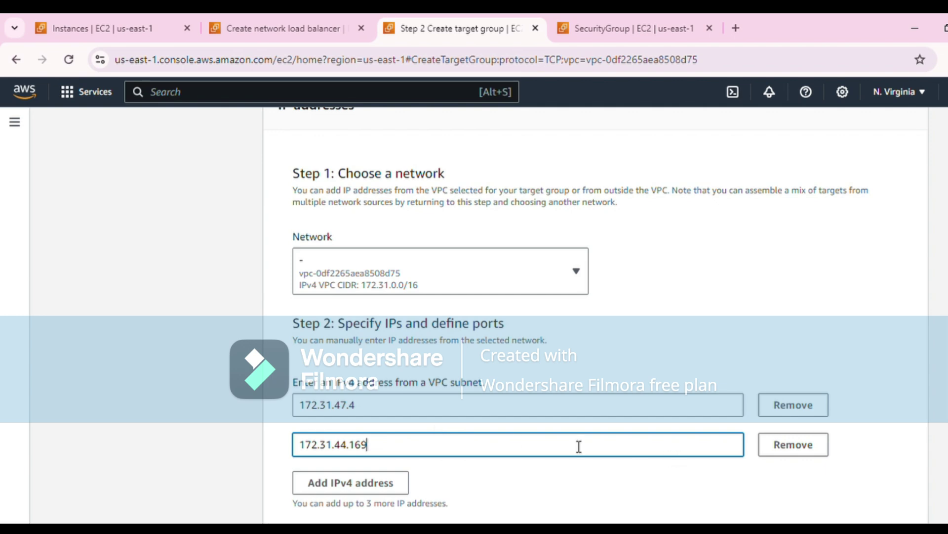
- Include both IP addresses as pending targets on port 80 and create the networktarget target group
{"action": "scroll", "coordinate": [544, 429], "scroll_direction": "down", "scroll_amount": 4}
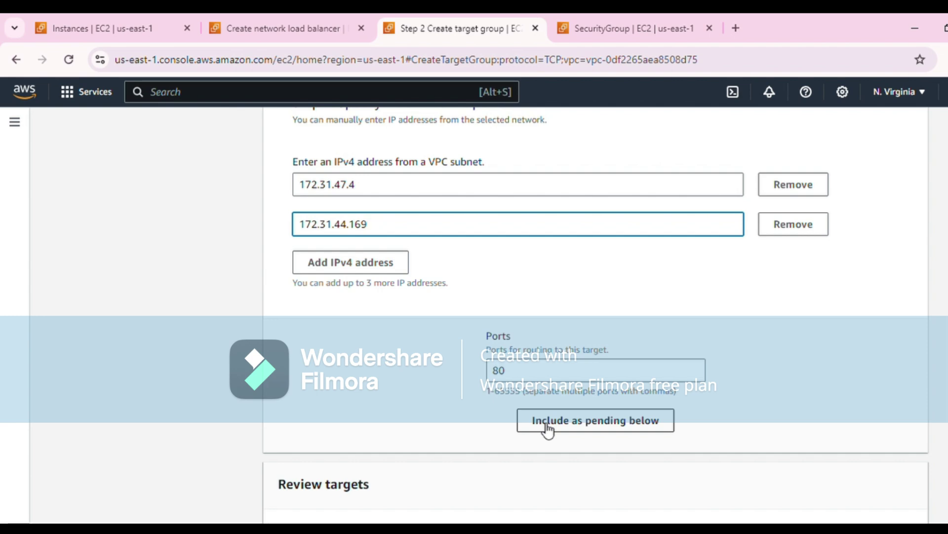
{"action": "left_click", "coordinate": [596, 429]}
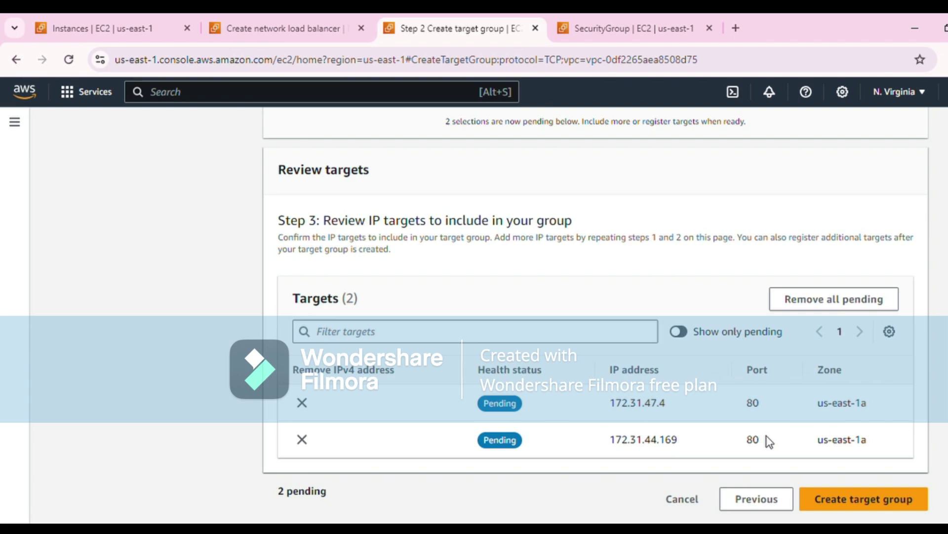
{"action": "left_click", "coordinate": [862, 500]}
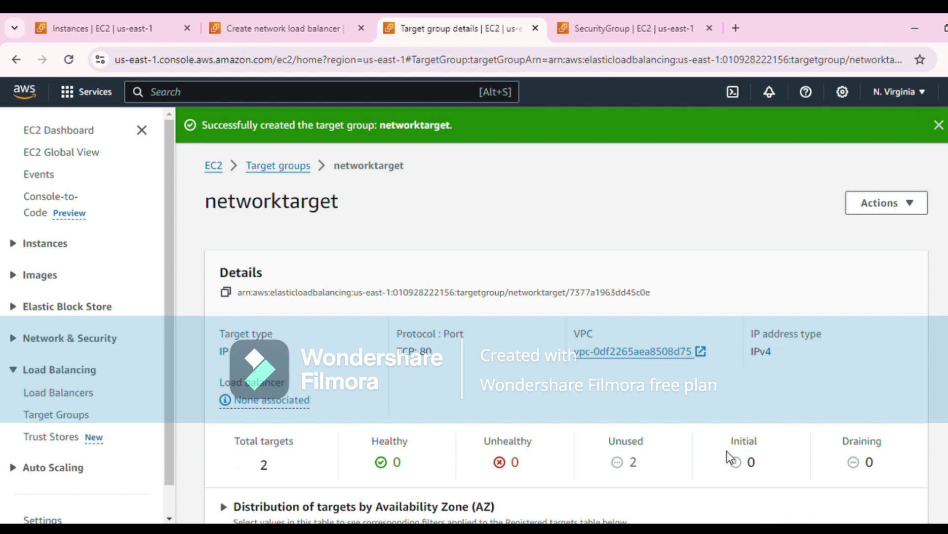
{"action": "scroll", "coordinate": [727, 450], "scroll_direction": "down", "scroll_amount": 5}
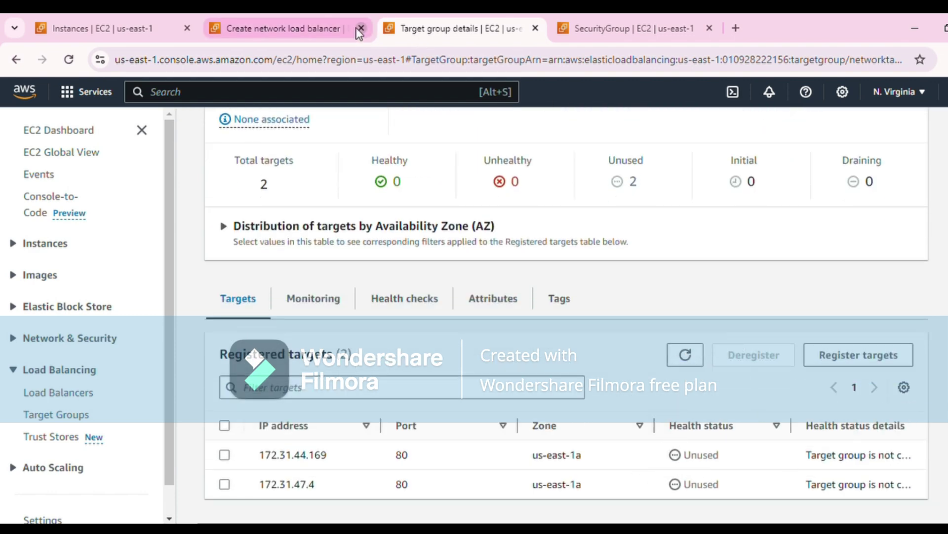
- Return to the network load balancer form, refresh the target group choices and forward the TCP:80 listener to networktarget
{"action": "left_click", "coordinate": [288, 20]}
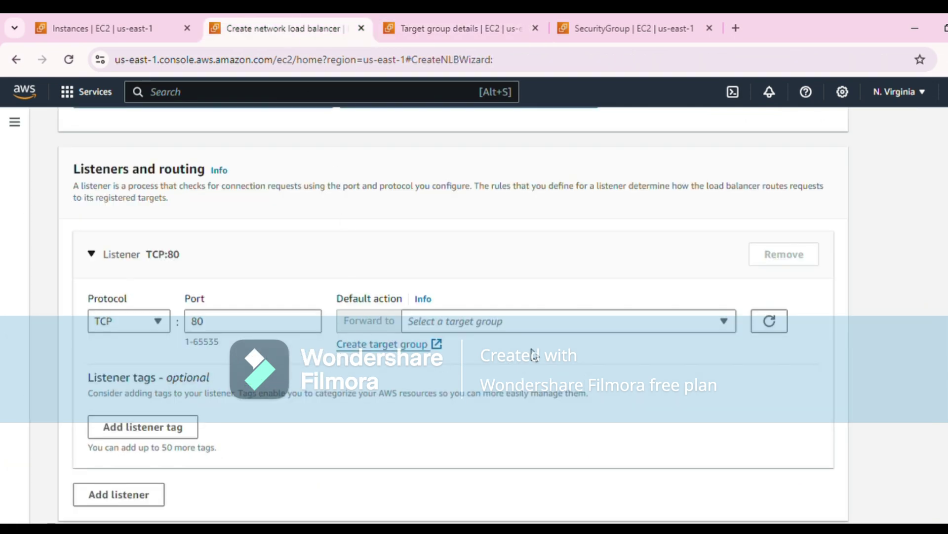
{"action": "left_click", "coordinate": [769, 330]}
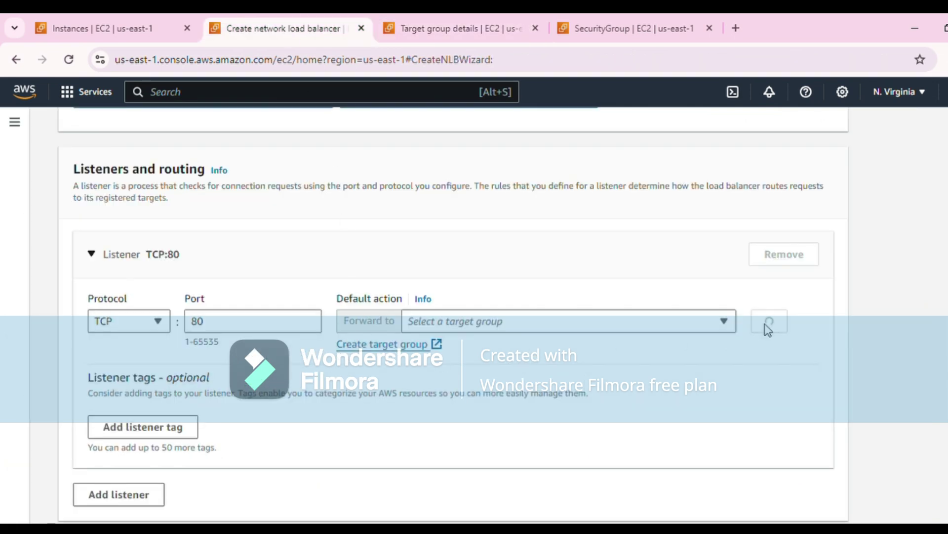
{"action": "left_click", "coordinate": [724, 321]}
{"action": "left_click", "coordinate": [476, 371]}
- Review the load balancer configuration summary and create the networkload load balancer
{"action": "scroll", "coordinate": [479, 378], "scroll_direction": "down", "scroll_amount": 4}
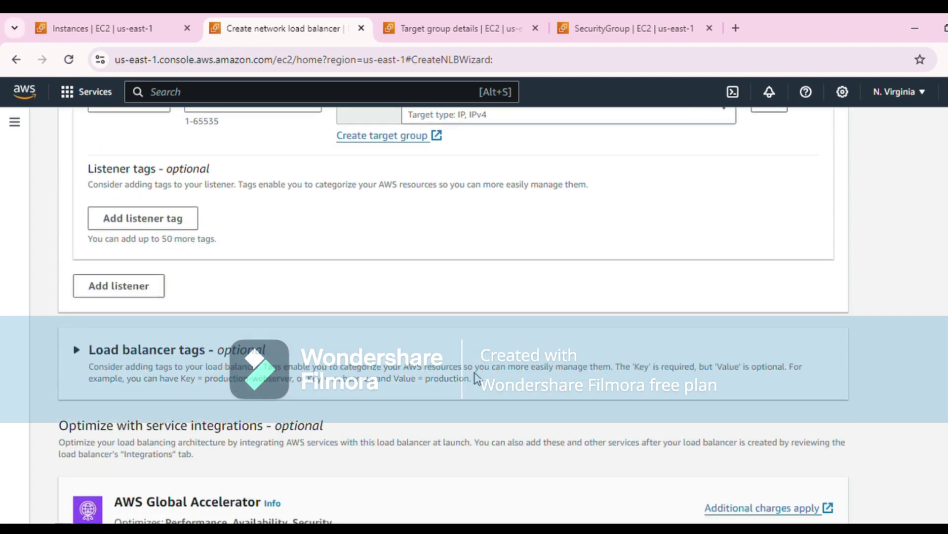
{"action": "scroll", "coordinate": [479, 381], "scroll_direction": "down", "scroll_amount": 10}
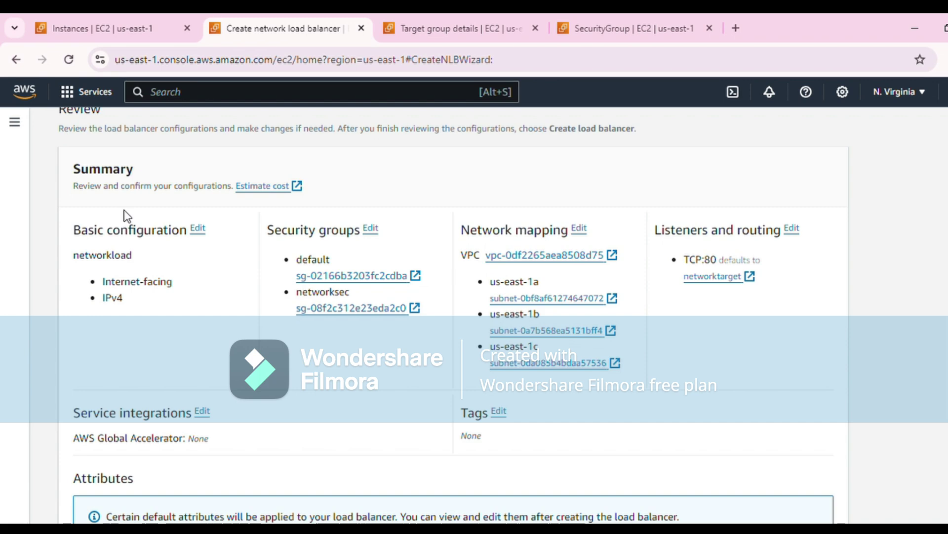
{"action": "scroll", "coordinate": [443, 404], "scroll_direction": "down", "scroll_amount": 4}
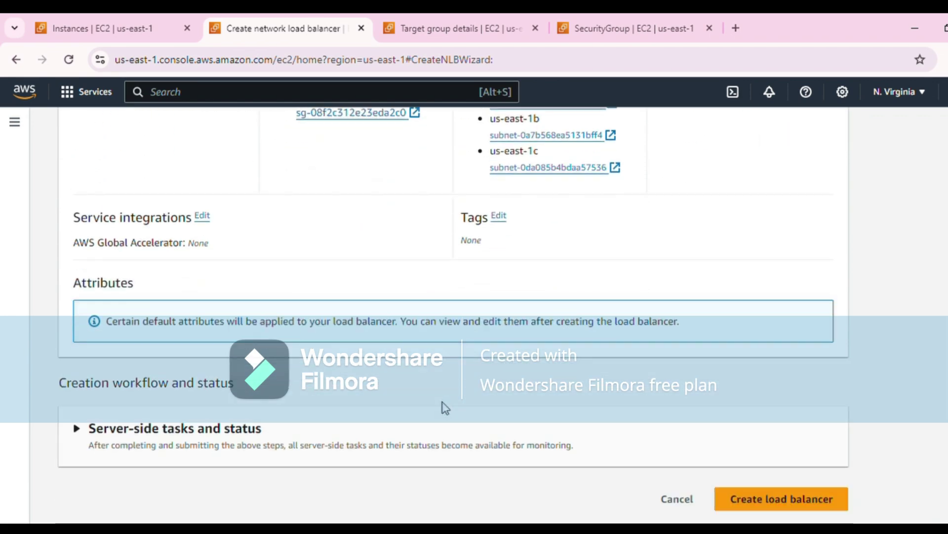
{"action": "left_click", "coordinate": [774, 514]}
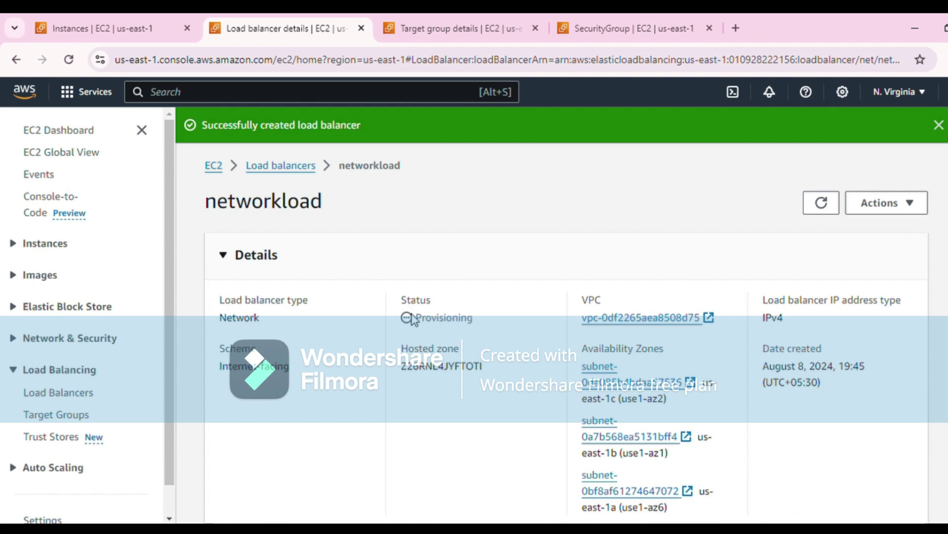
- Refresh networkload's status, and check the health status of the targets registered in networktarget
{"action": "mouse_move", "coordinate": [421, 317]}
{"action": "left_mouse_down"}
{"action": "mouse_move", "coordinate": [486, 332]}
{"action": "mouse_move", "coordinate": [424, 326]}
{"action": "left_mouse_up"}
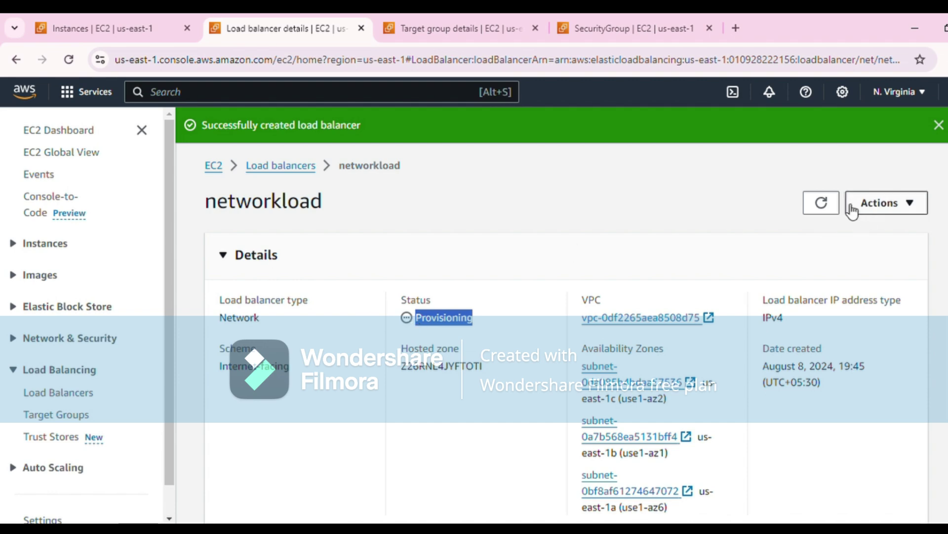
{"action": "left_click", "coordinate": [827, 207]}
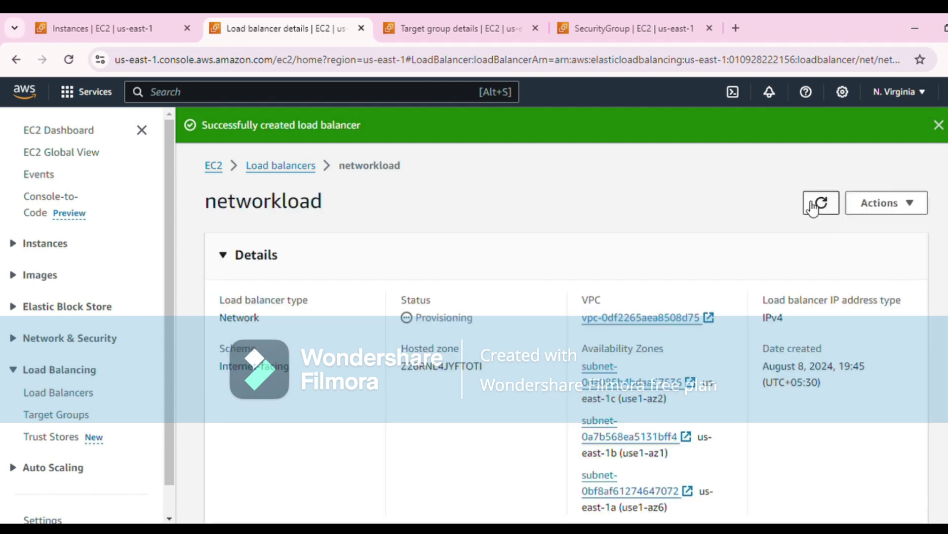
{"action": "left_click", "coordinate": [445, 28]}
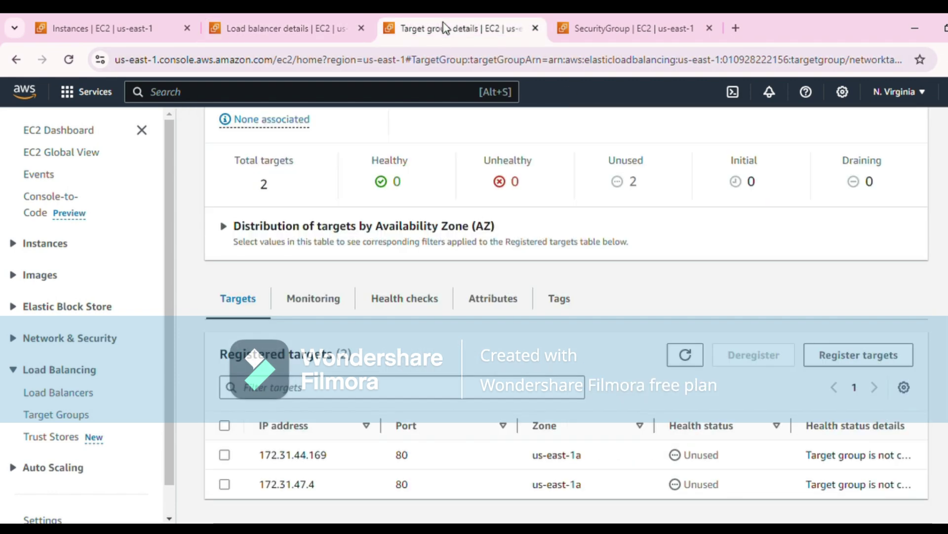
{"action": "left_click", "coordinate": [685, 355]}
{"action": "left_click_drag", "start_coordinate": [684, 425], "coordinate": [698, 482]}
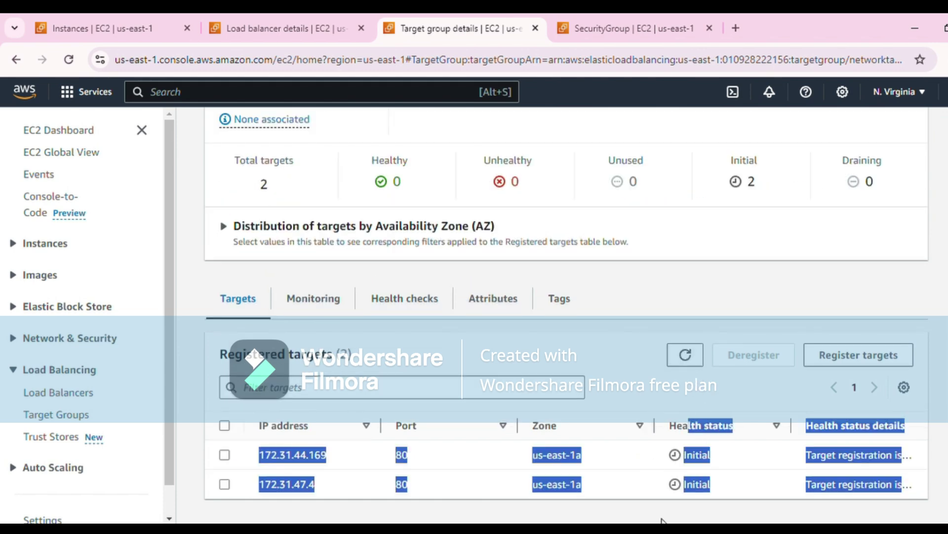
{"action": "left_click", "coordinate": [723, 467]}
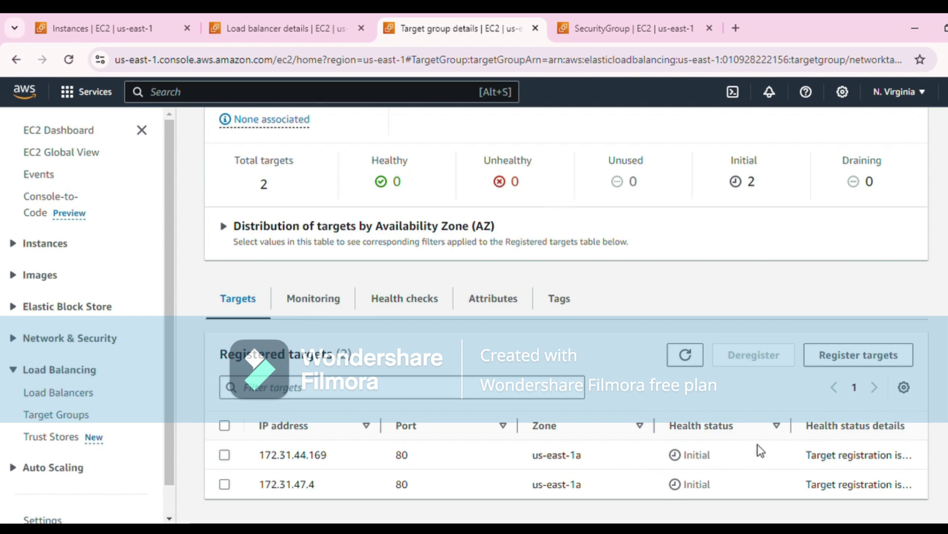
{"action": "left_click", "coordinate": [685, 353]}
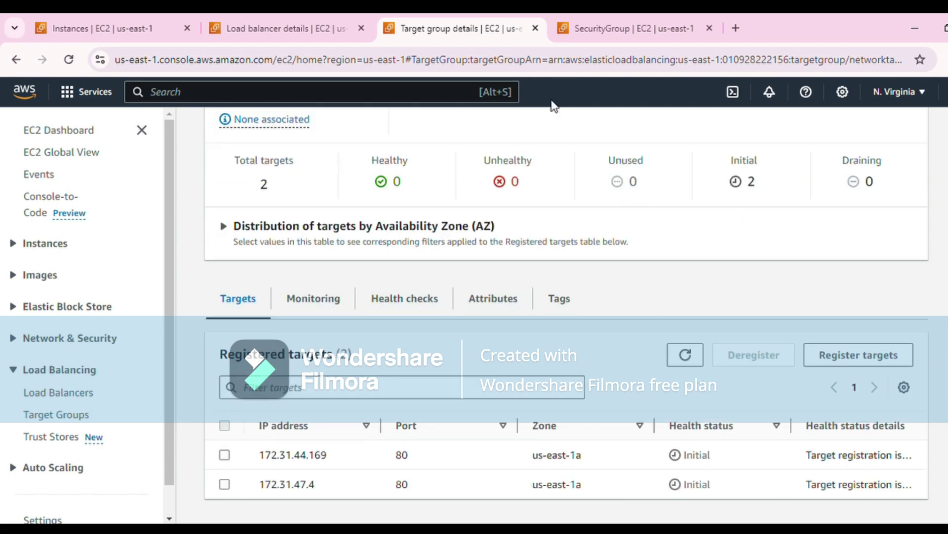
- Recheck networkload's provisioning status with repeated refreshes, and refresh the registered targets once in between
{"action": "key", "text": "ctrl+shift+Tab"}
{"action": "left_click", "coordinate": [833, 204]}
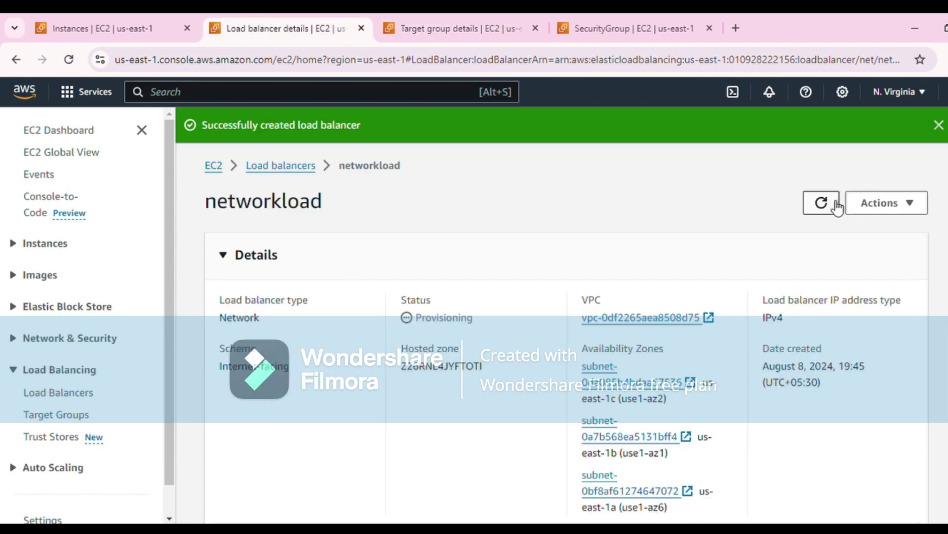
{"action": "left_click", "coordinate": [824, 211]}
{"action": "left_click", "coordinate": [822, 203]}
{"action": "key", "text": "ctrl+Tab"}
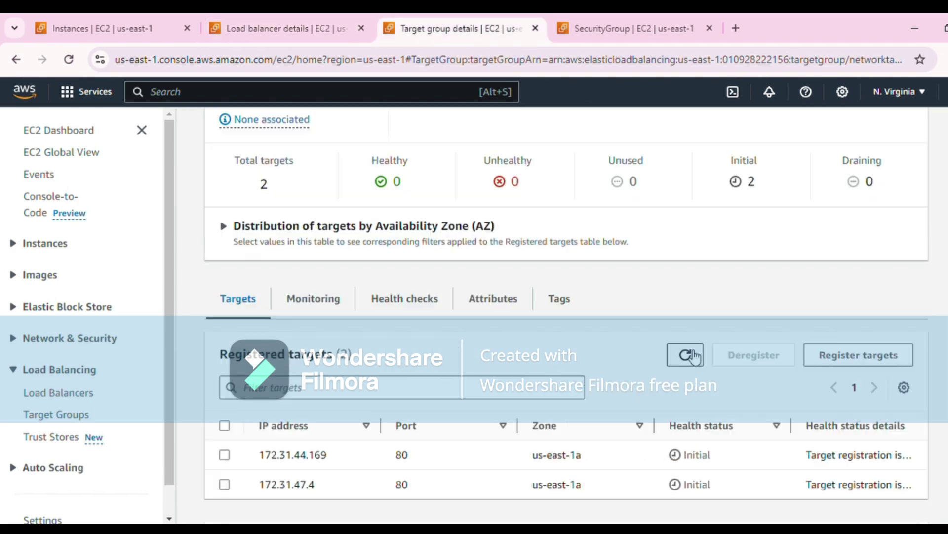
{"action": "left_click", "coordinate": [687, 355]}
{"action": "key", "text": "ctrl+shift+Tab"}
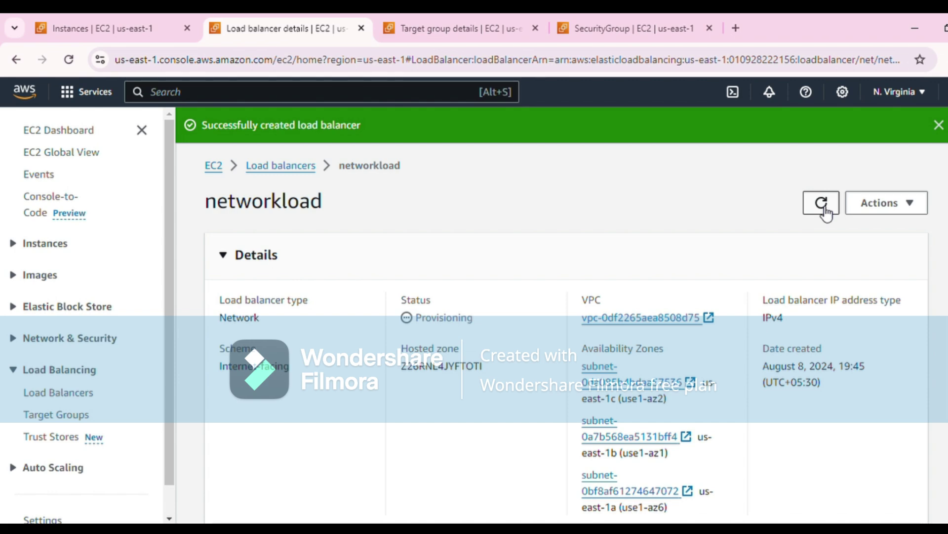
{"action": "left_click", "coordinate": [826, 214]}
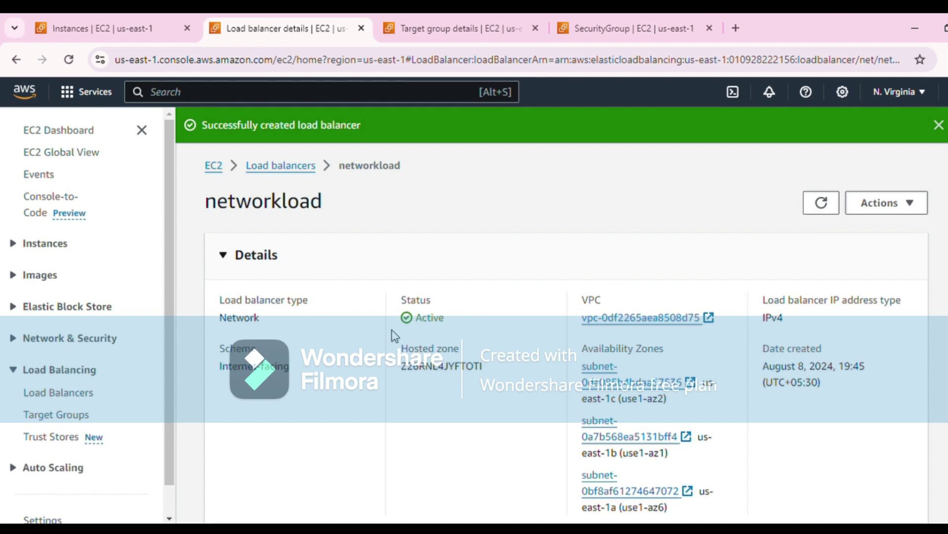
{"action": "left_click", "coordinate": [823, 204]}
- Keep refreshing the registered targets of networktarget to monitor their health checks, and return to the networkload details
{"action": "left_click", "coordinate": [425, 28]}
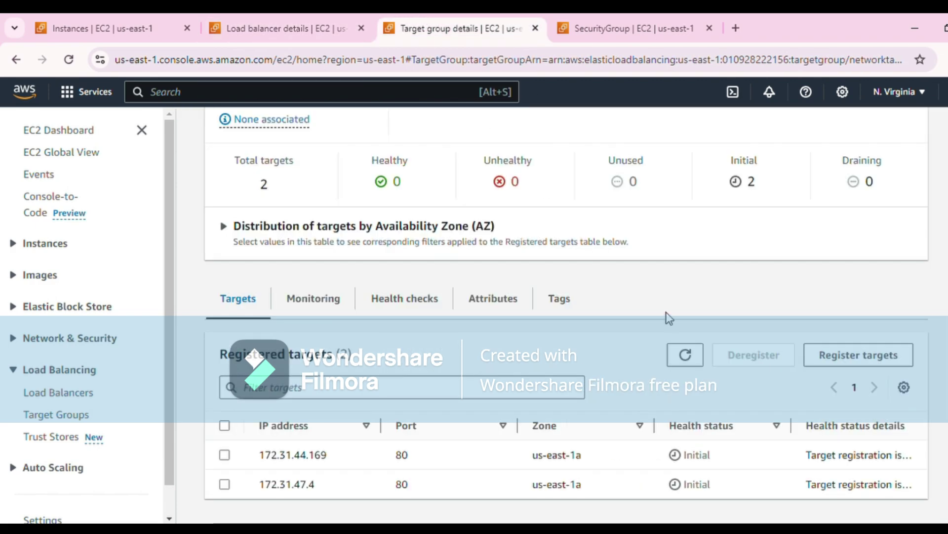
{"action": "left_click", "coordinate": [684, 355]}
{"action": "left_click", "coordinate": [685, 357]}
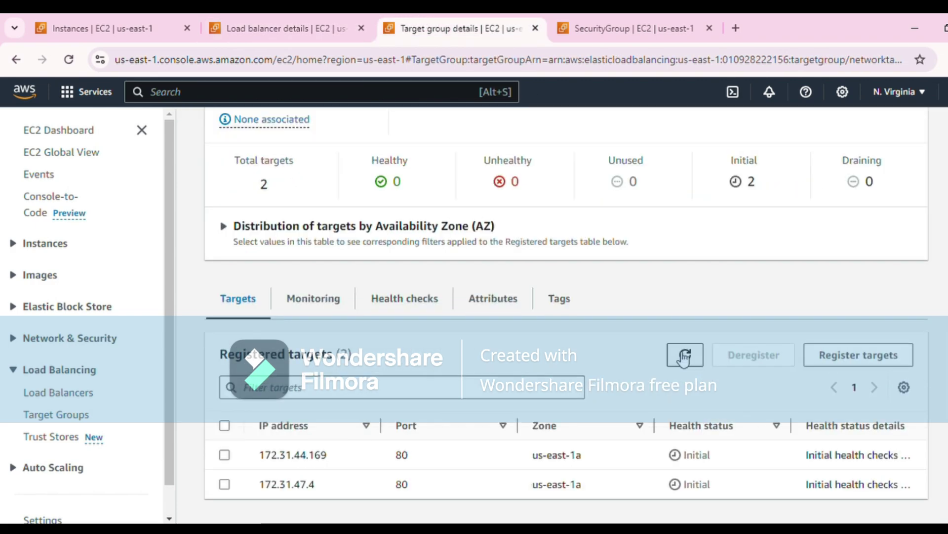
{"action": "left_click", "coordinate": [684, 355]}
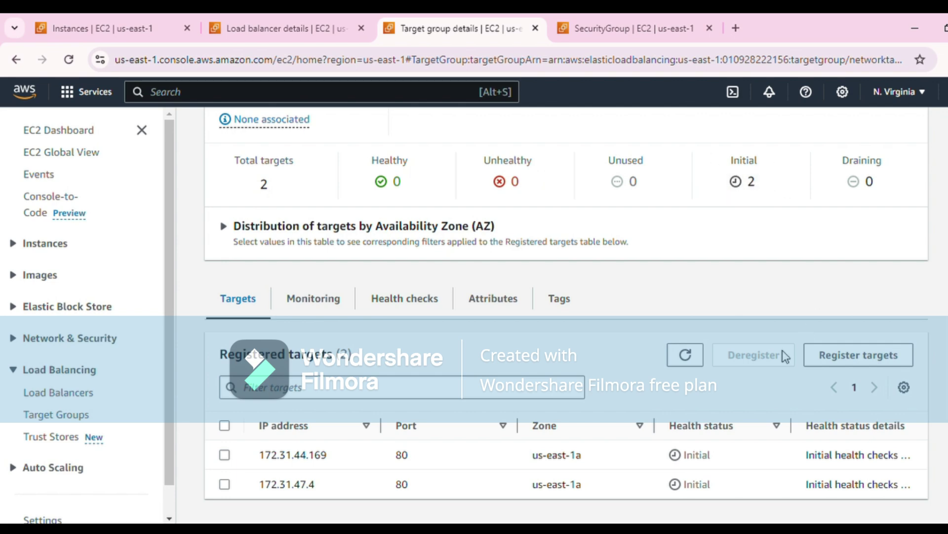
{"action": "left_click", "coordinate": [685, 360]}
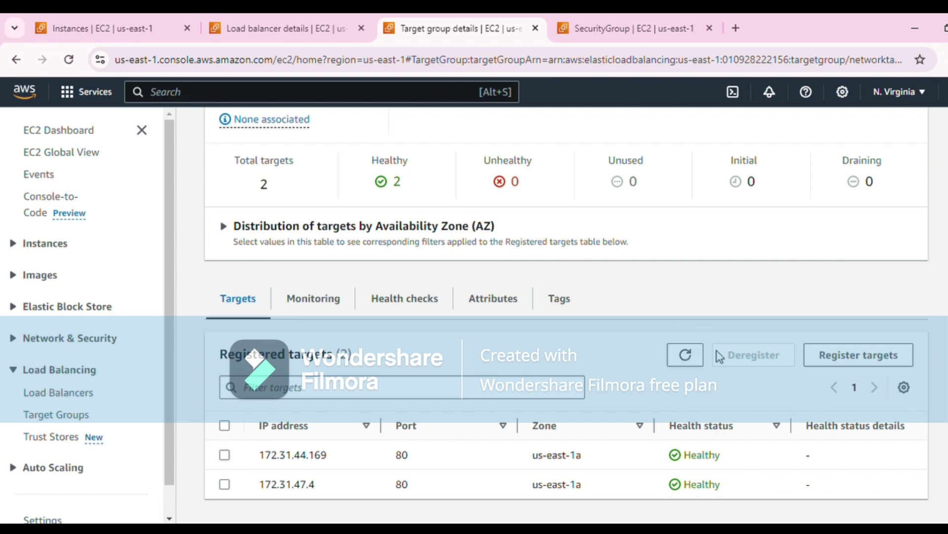
{"action": "scroll", "coordinate": [701, 324], "scroll_direction": "up", "scroll_amount": 5}
{"action": "scroll", "coordinate": [694, 311], "scroll_direction": "up", "scroll_amount": 1}
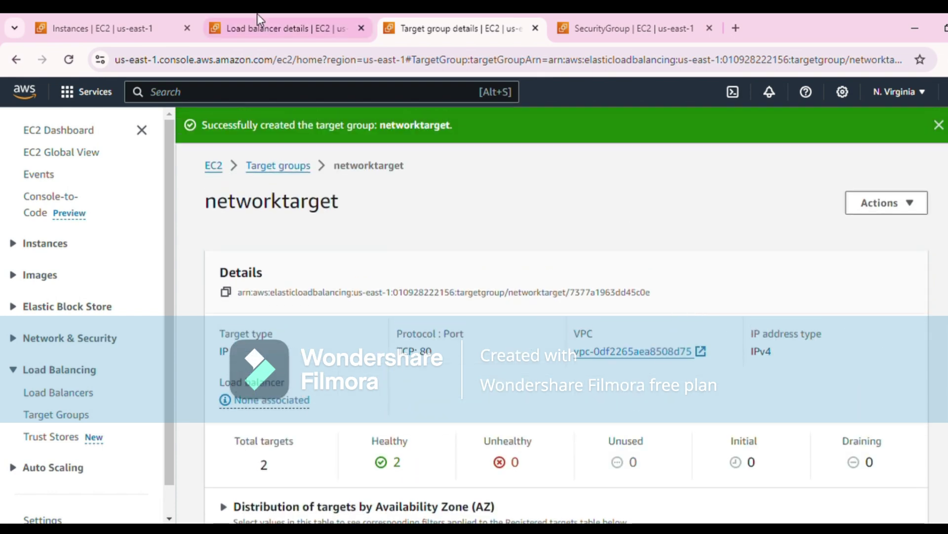
{"action": "left_click", "coordinate": [265, 25]}
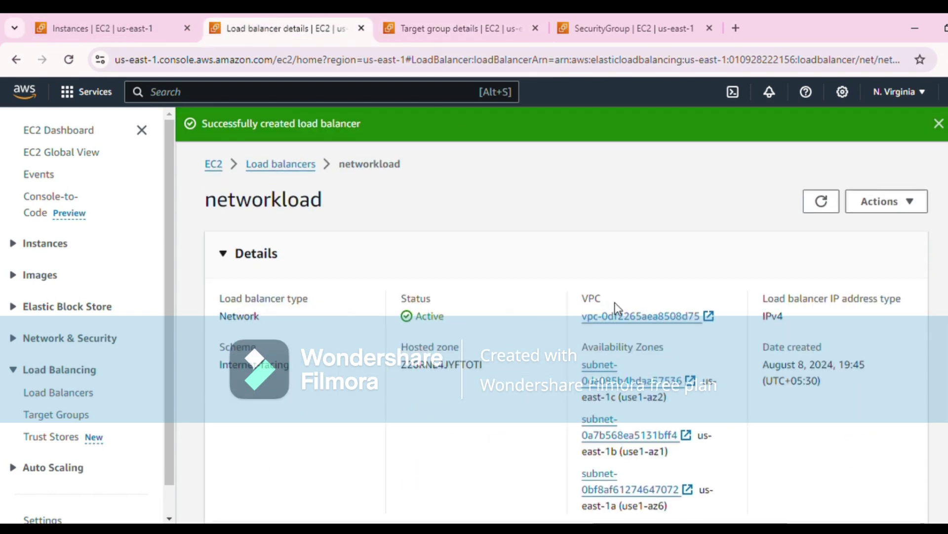
- Copy the DNS name of the networkload load balancer and open it in a new browser tab
{"action": "scroll", "coordinate": [614, 301], "scroll_direction": "down", "scroll_amount": 3}
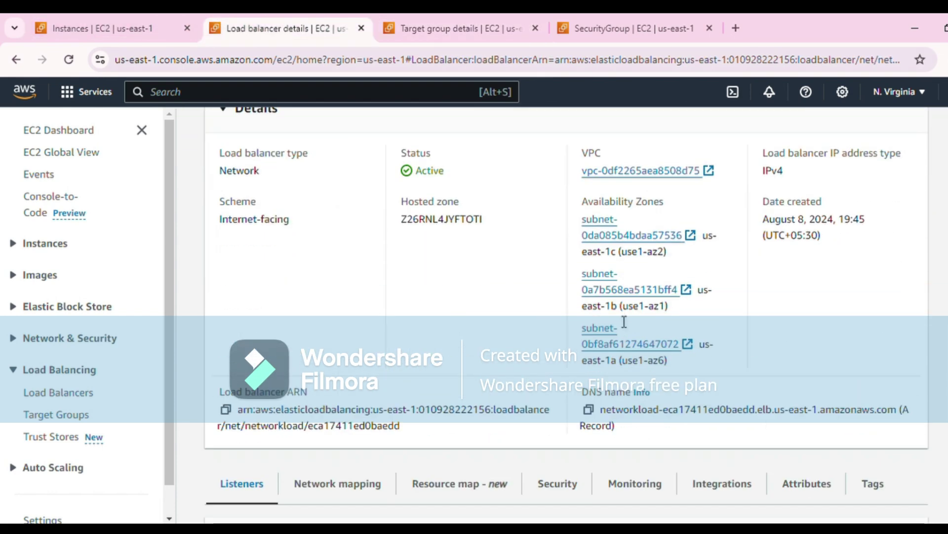
{"action": "left_click", "coordinate": [589, 409]}
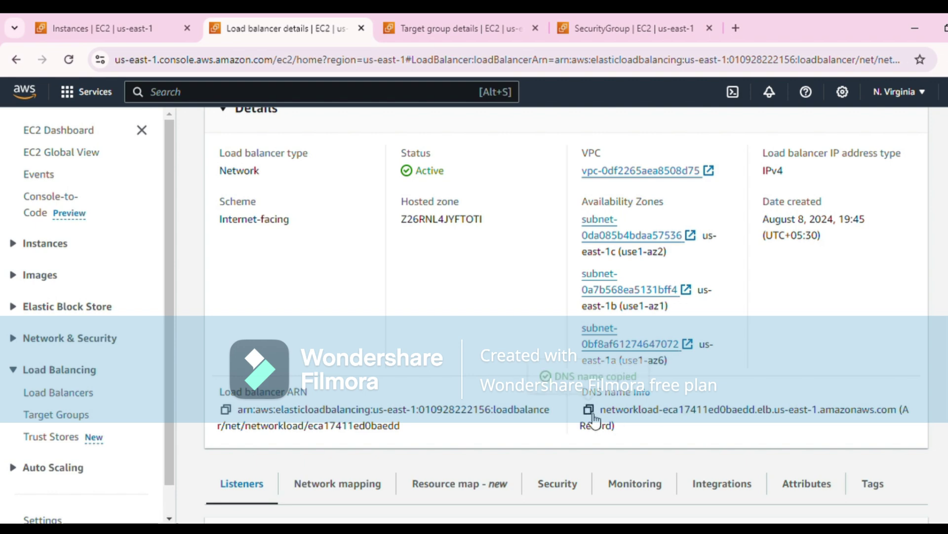
{"action": "left_click", "coordinate": [735, 28]}
{"action": "left_click", "coordinate": [582, 69]}
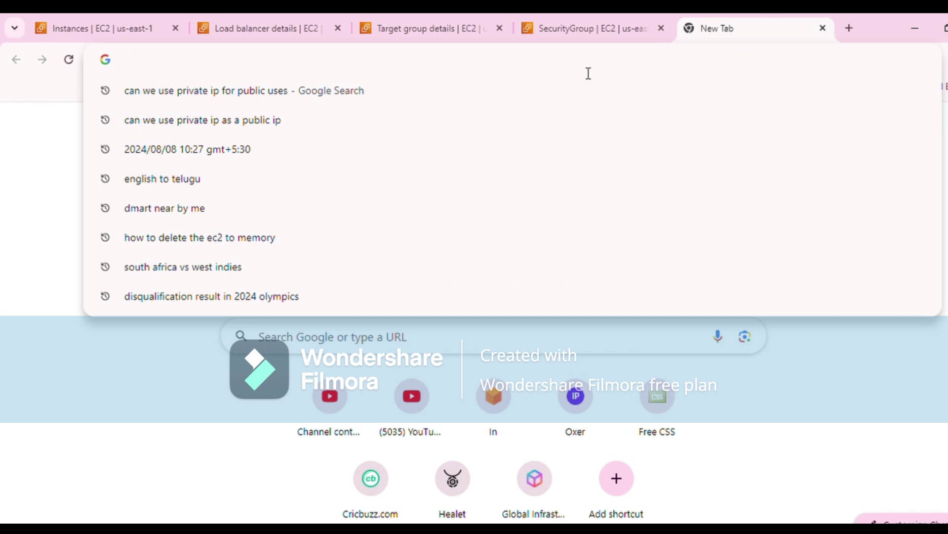
{"action": "key", "text": "ctrl+v"}
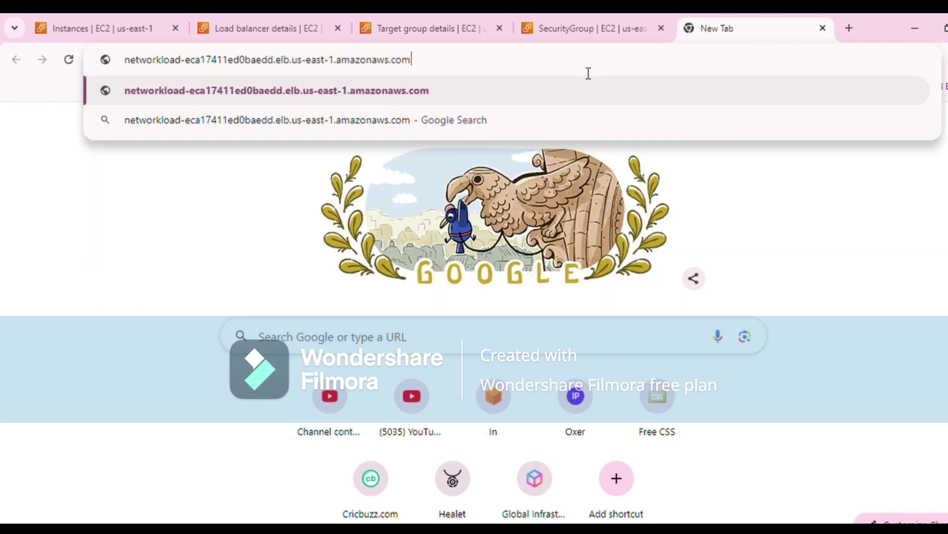
{"action": "key", "text": "Return"}
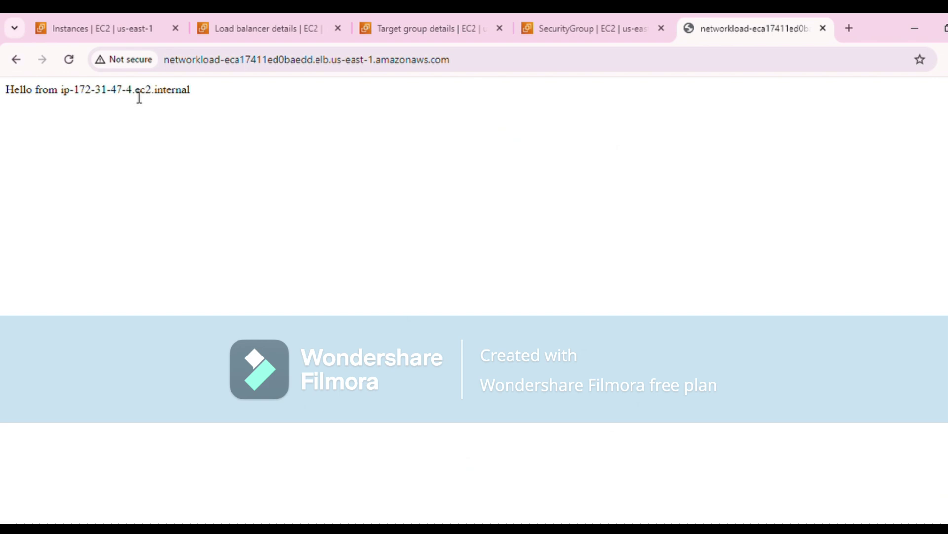
- Reload the load balancer's page to compare which private IP answers each request, and close the test page
{"action": "left_click_drag", "start_coordinate": [132, 94], "coordinate": [73, 98]}
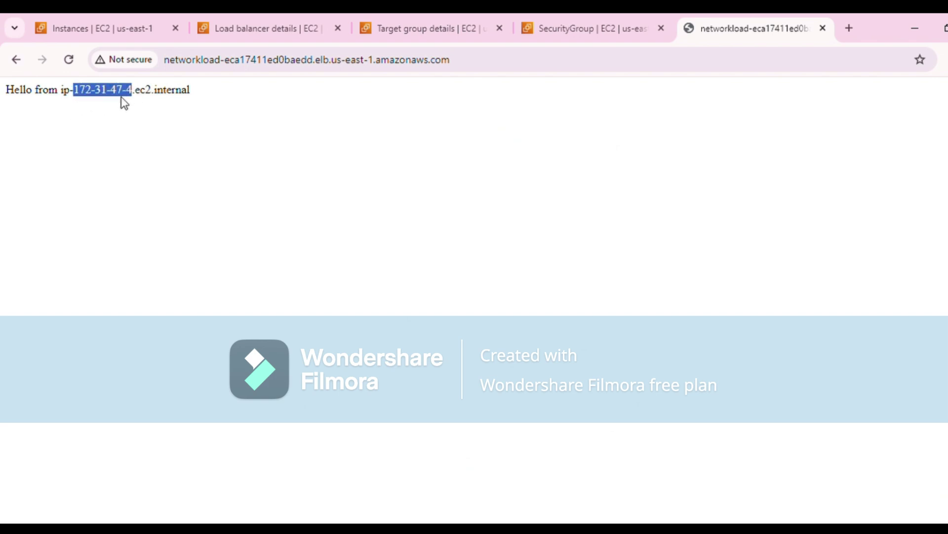
{"action": "left_click", "coordinate": [65, 63]}
{"action": "left_click_drag", "start_coordinate": [72, 94], "coordinate": [154, 97]}
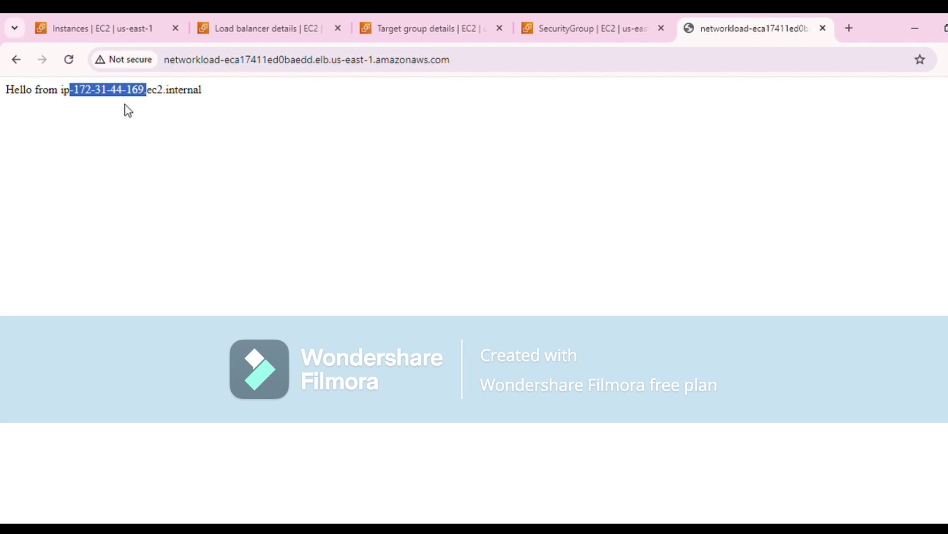
{"action": "key", "text": "F5"}
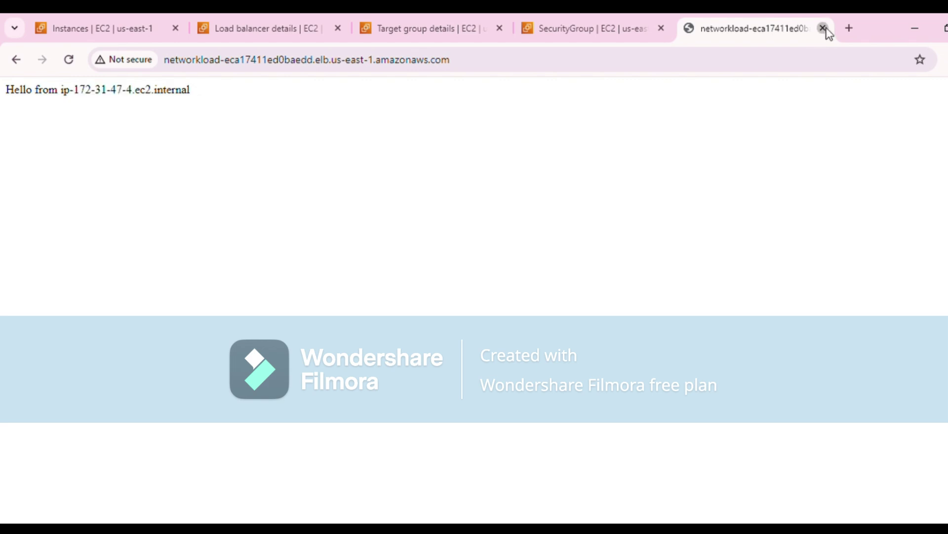
{"action": "left_click", "coordinate": [823, 29]}
- Review the DNS name entry in networkload's details
{"action": "scroll", "coordinate": [442, 319], "scroll_direction": "down", "scroll_amount": 5}
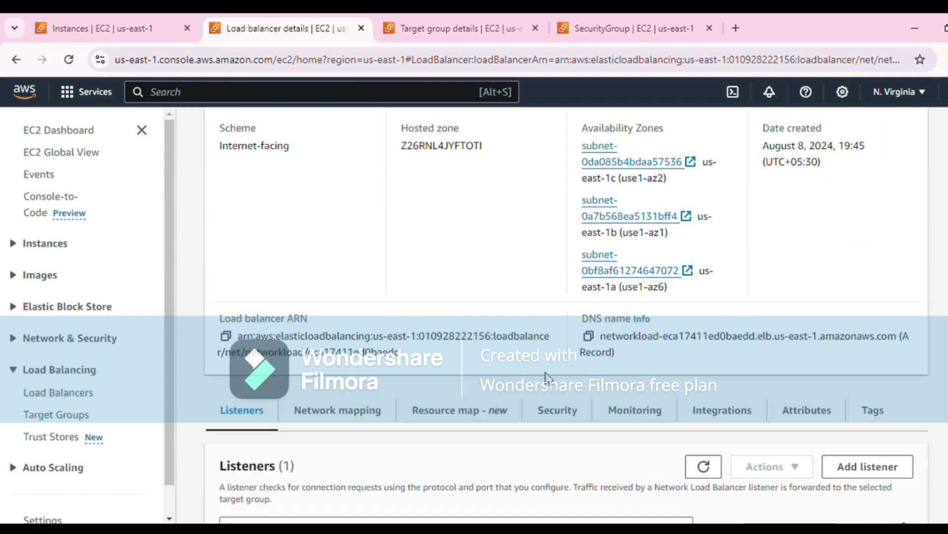
{"action": "left_click_drag", "start_coordinate": [585, 316], "coordinate": [712, 373]}
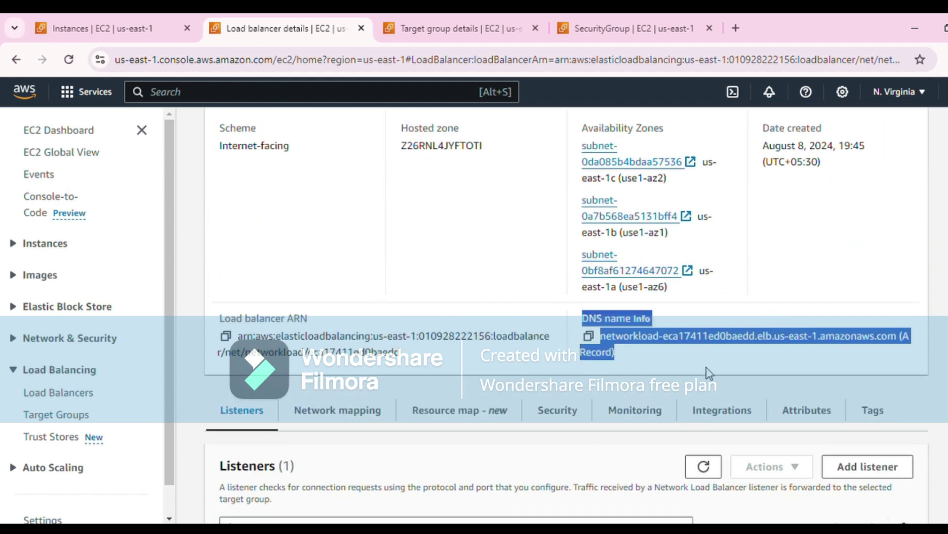
{"action": "left_click", "coordinate": [707, 373]}
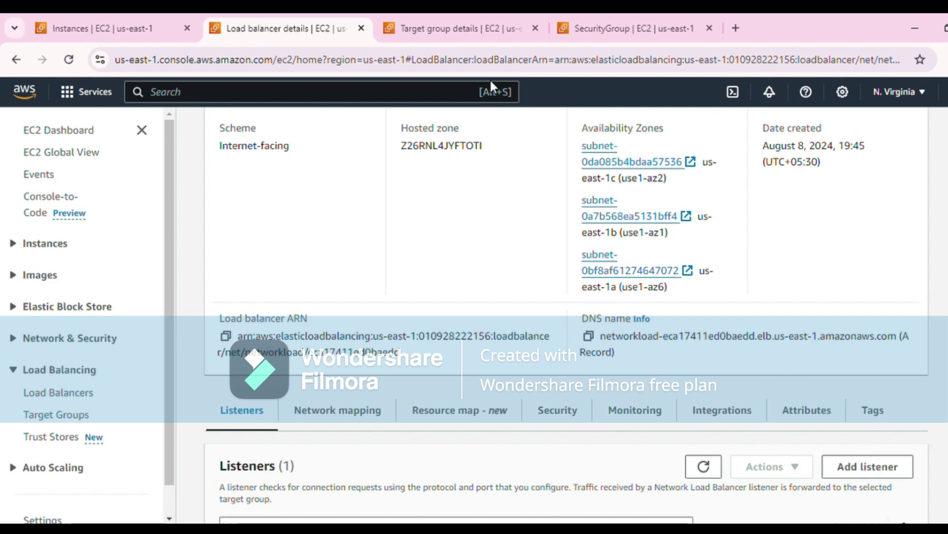
{"action": "left_click_drag", "start_coordinate": [578, 320], "coordinate": [627, 375]}
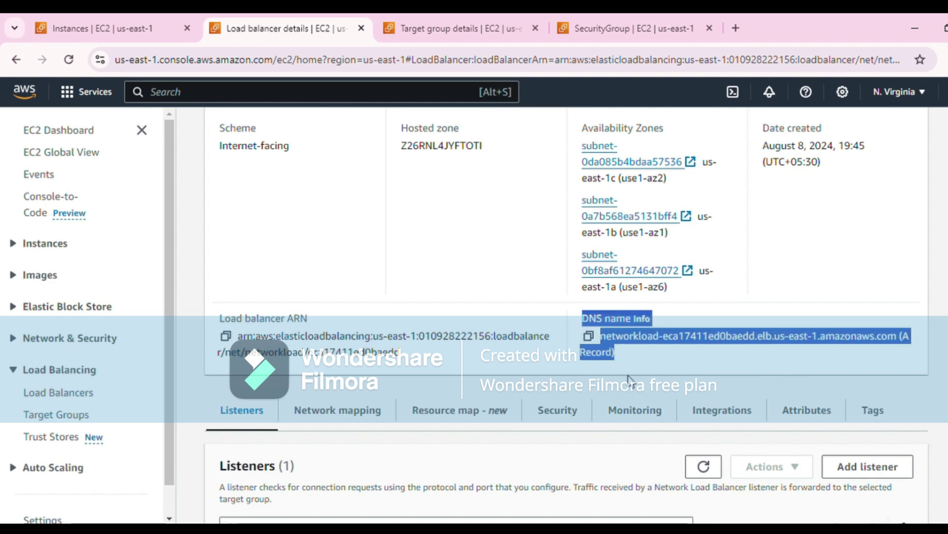
{"action": "left_click", "coordinate": [658, 368]}
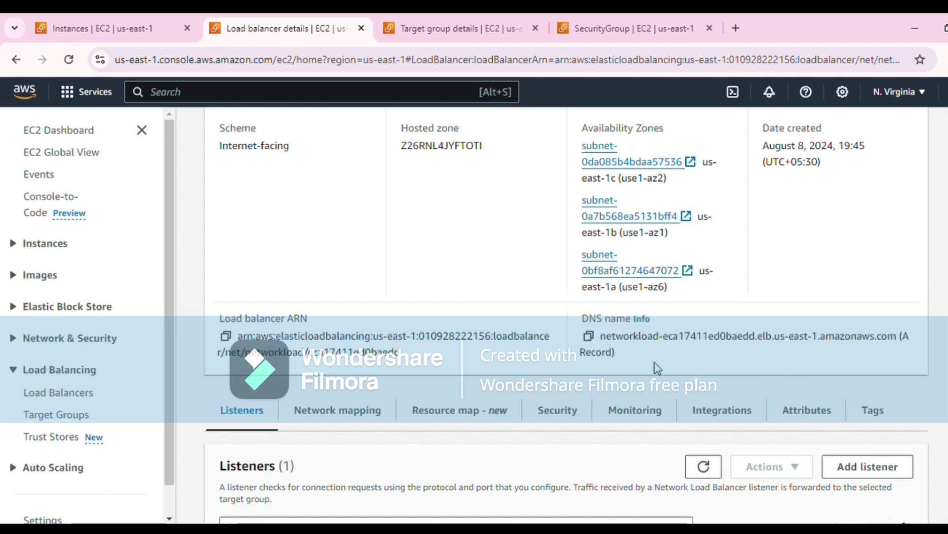
- Check the health status of the registered targets in the networktarget target group
{"action": "left_click", "coordinate": [450, 28]}
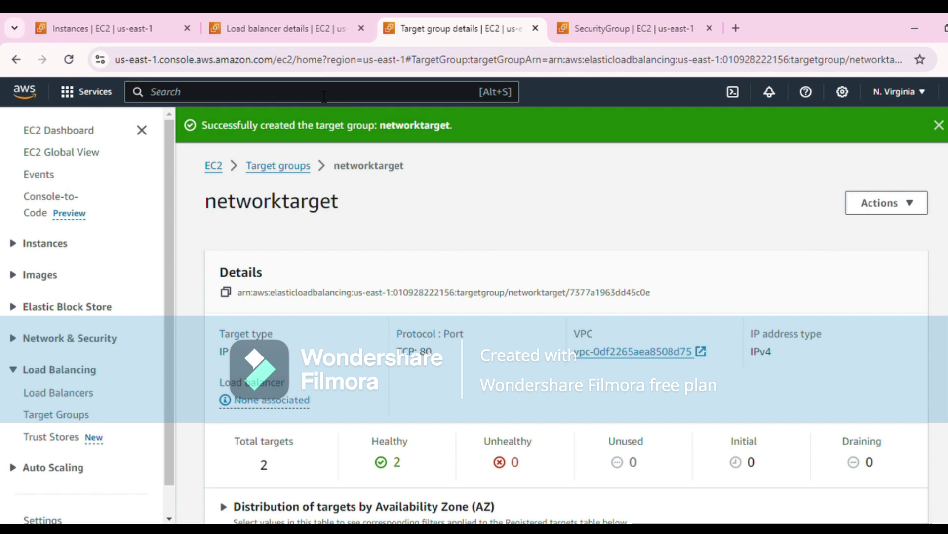
{"action": "scroll", "coordinate": [434, 197], "scroll_direction": "down", "scroll_amount": 5}
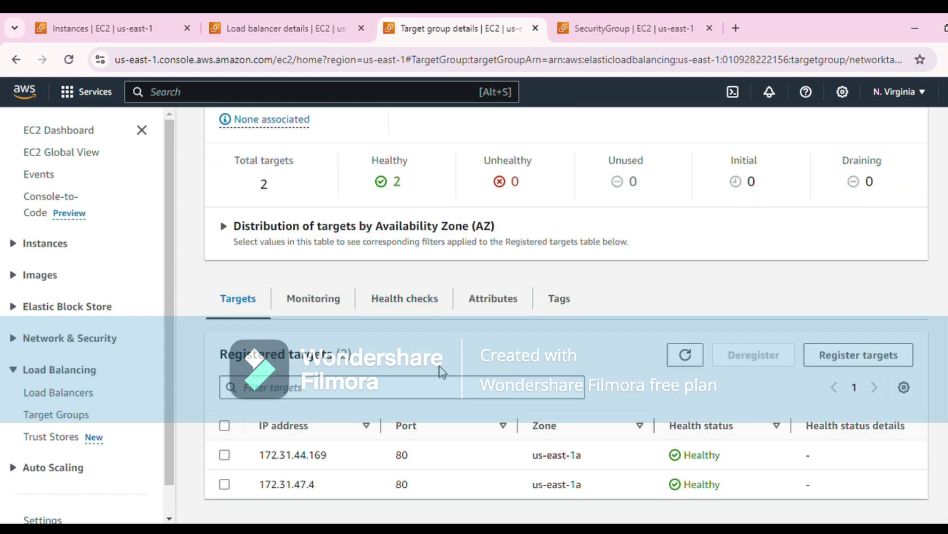
{"action": "mouse_move", "coordinate": [670, 426]}
{"action": "left_mouse_down"}
{"action": "mouse_move", "coordinate": [692, 431]}
{"action": "mouse_move", "coordinate": [698, 520]}
{"action": "left_mouse_up"}
{"action": "left_click", "coordinate": [726, 452]}
- Recheck networkload's status and networktarget's target health, and return to the load balancer's DNS name
{"action": "left_click", "coordinate": [214, 34]}
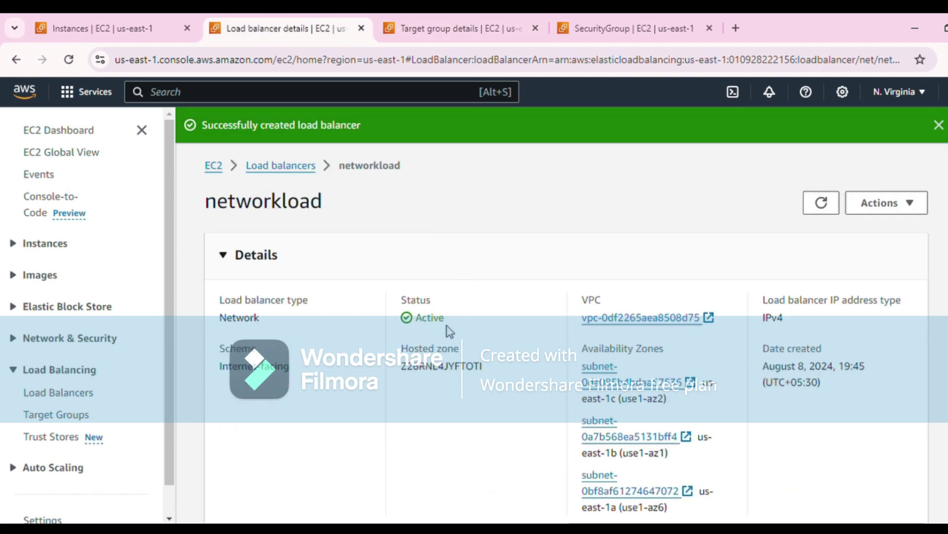
{"action": "left_click_drag", "start_coordinate": [446, 322], "coordinate": [406, 329]}
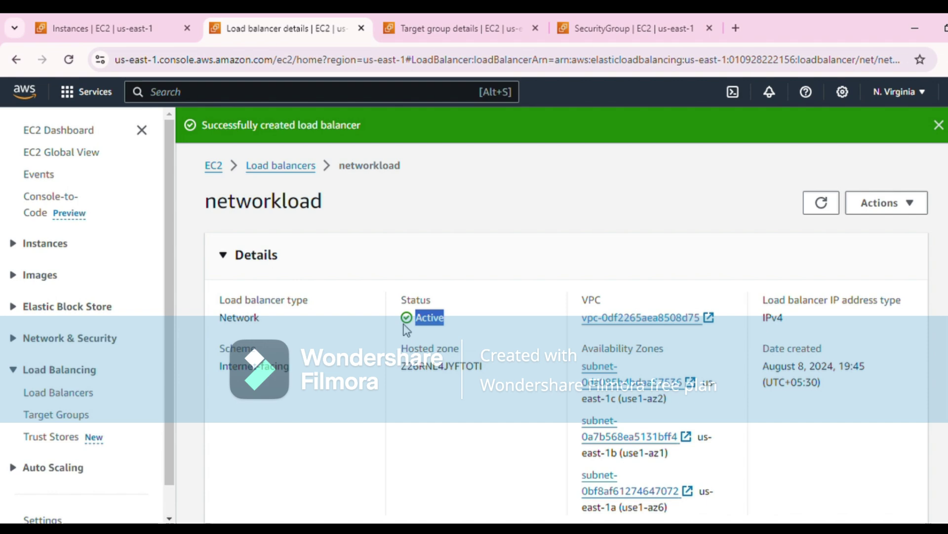
{"action": "left_click", "coordinate": [504, 33]}
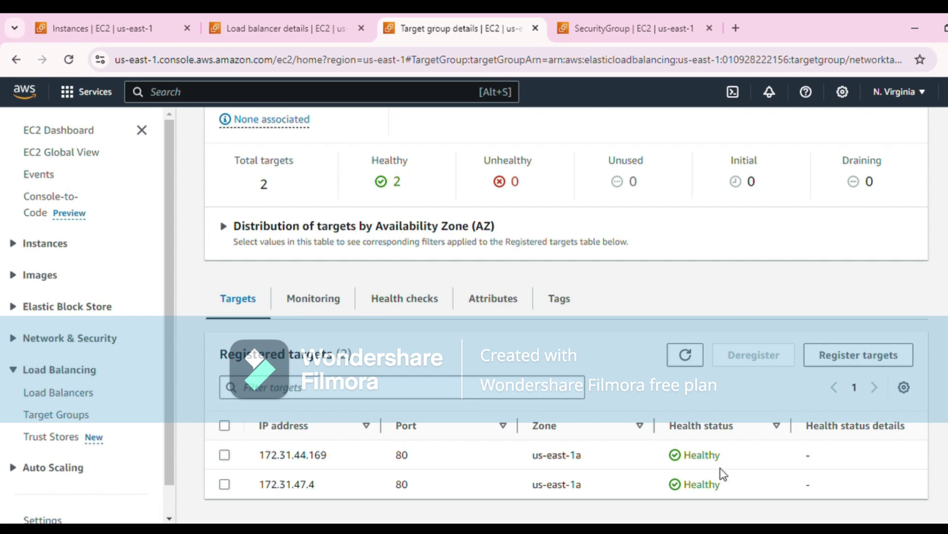
{"action": "scroll", "coordinate": [733, 368], "scroll_direction": "up", "scroll_amount": 1}
{"action": "scroll", "coordinate": [734, 368], "scroll_direction": "up", "scroll_amount": 5}
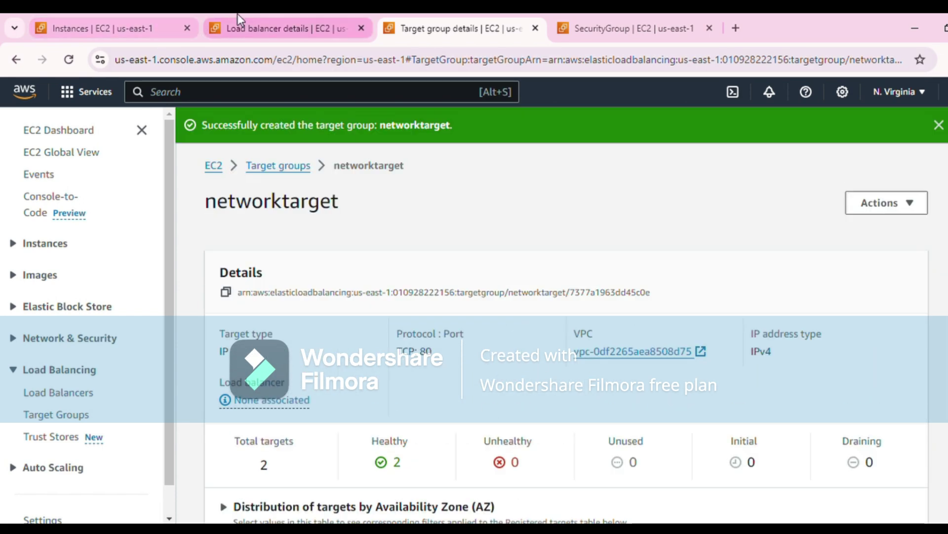
{"action": "left_click", "coordinate": [237, 28]}
{"action": "scroll", "coordinate": [559, 250], "scroll_direction": "down", "scroll_amount": 6}
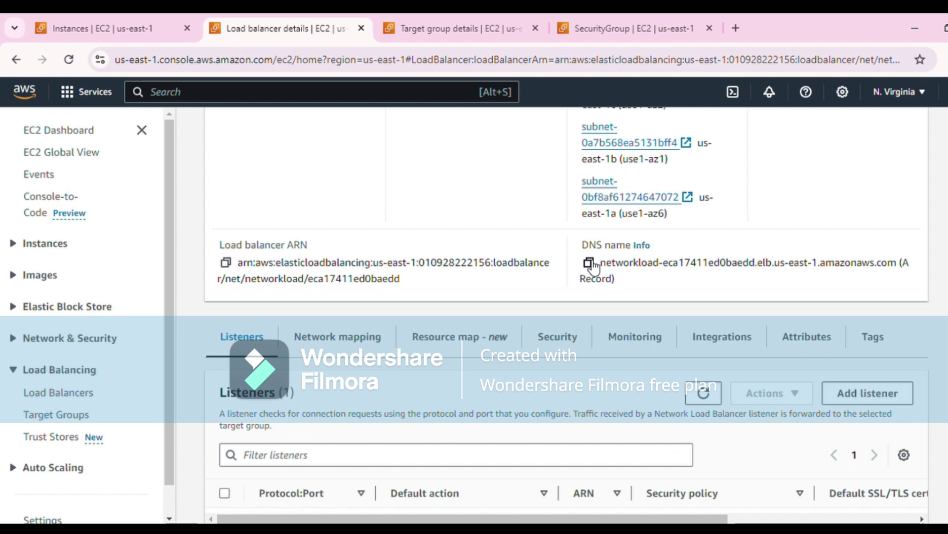
- Return to the EC2 instances list, refresh it, and stop both the webapp and webapp2 instances
{"action": "left_click", "coordinate": [94, 15]}
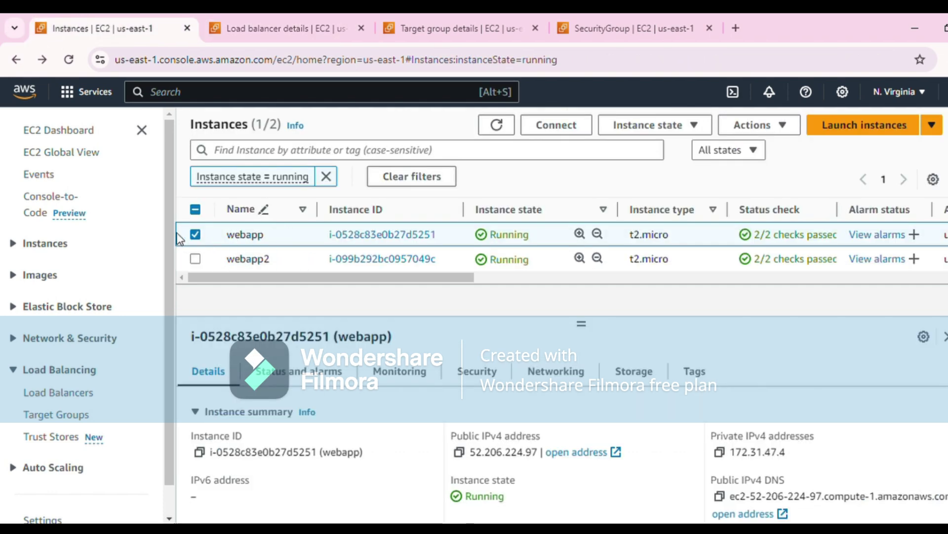
{"action": "left_click", "coordinate": [193, 236]}
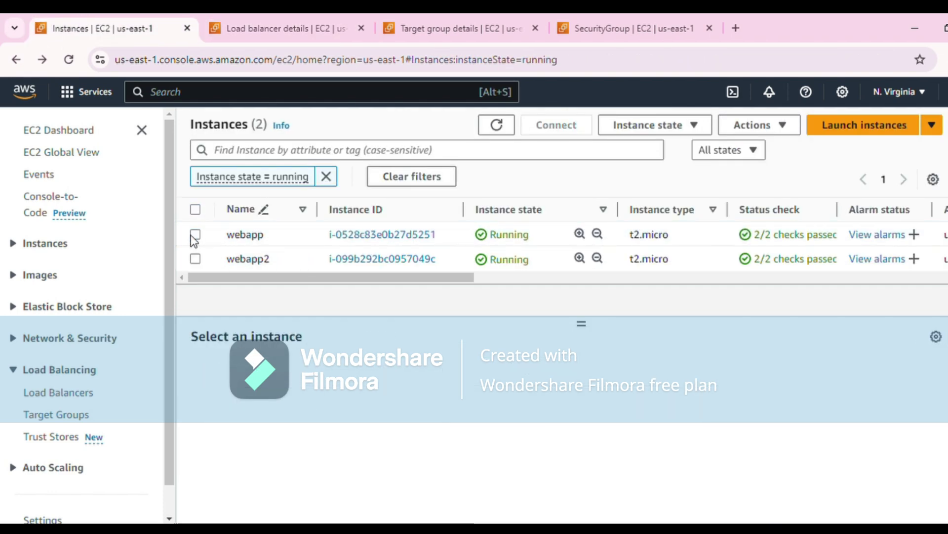
{"action": "left_click", "coordinate": [500, 130]}
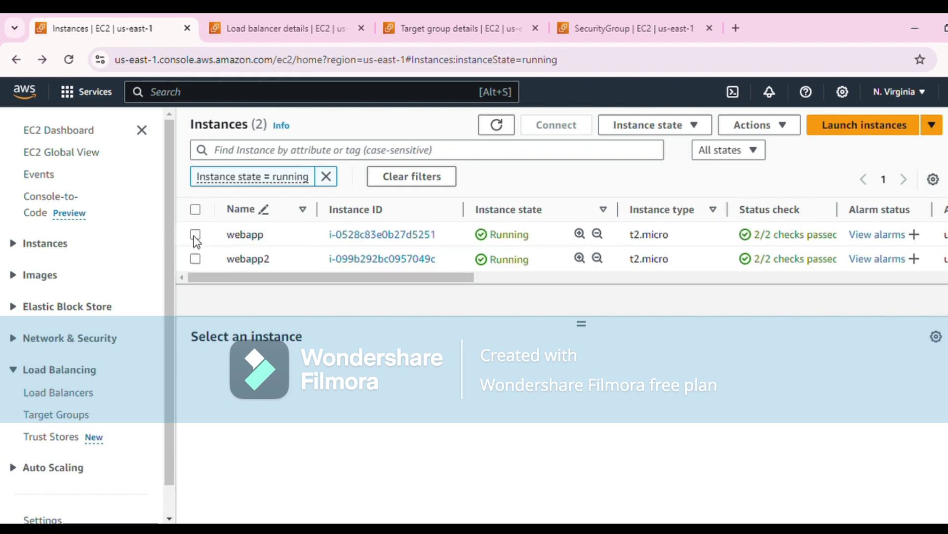
{"action": "left_click", "coordinate": [195, 235]}
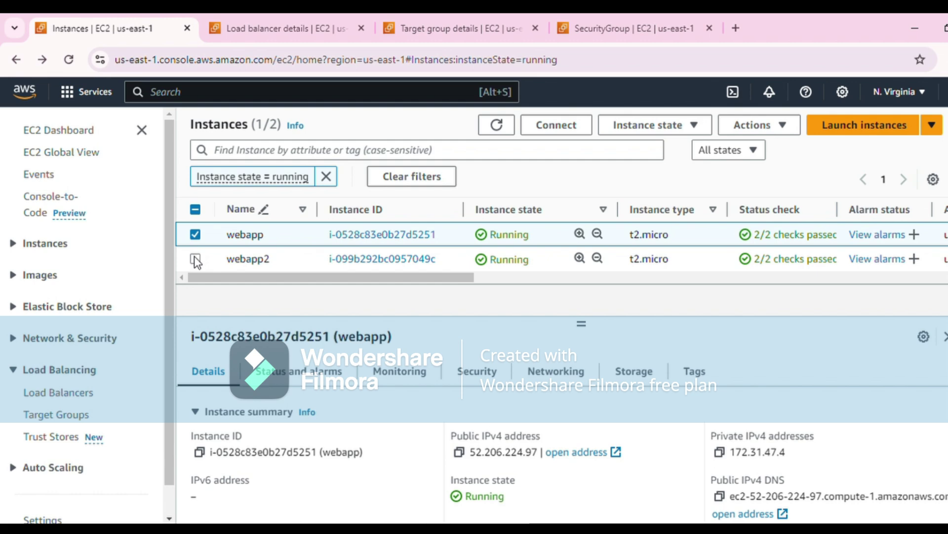
{"action": "left_click", "coordinate": [196, 259]}
{"action": "left_click", "coordinate": [196, 259]}
{"action": "left_click", "coordinate": [195, 259]}
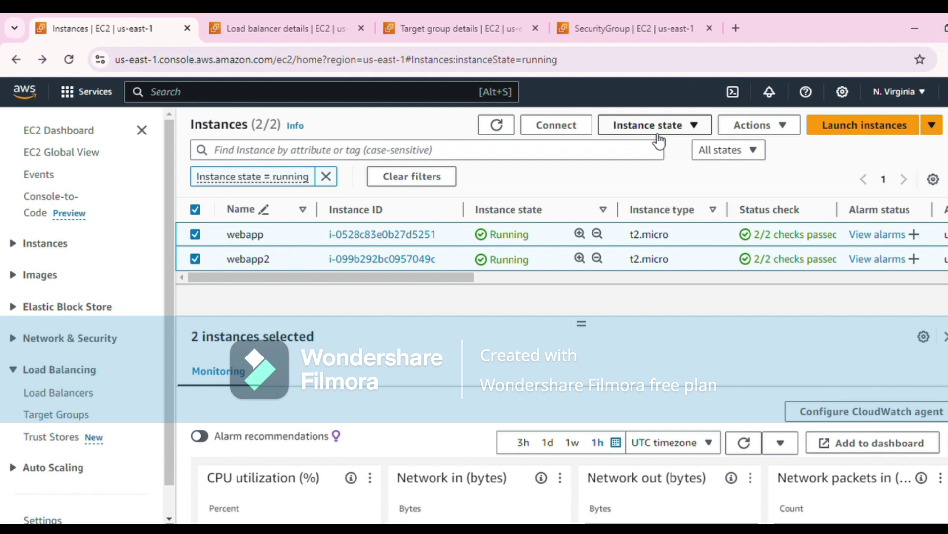
{"action": "left_click", "coordinate": [646, 122]}
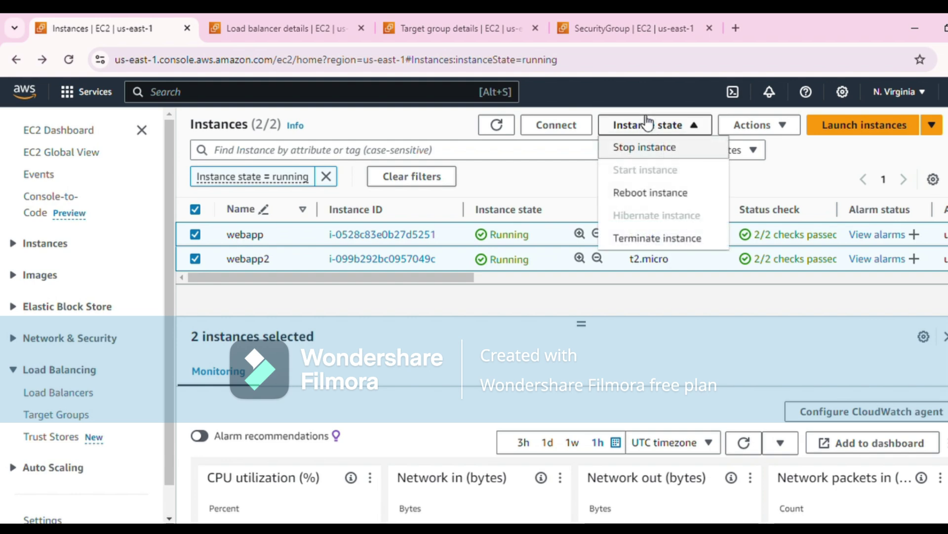
{"action": "left_click", "coordinate": [645, 151]}
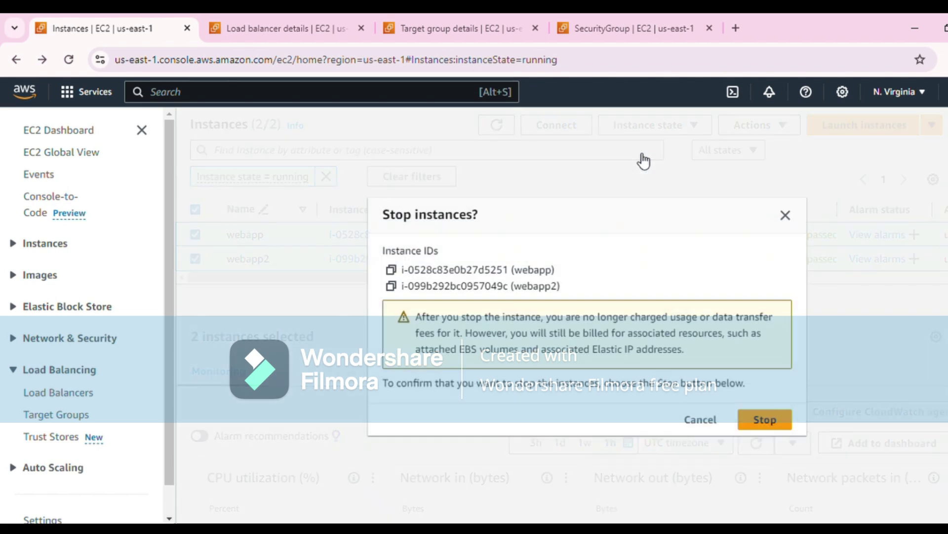
{"action": "left_click", "coordinate": [774, 423]}
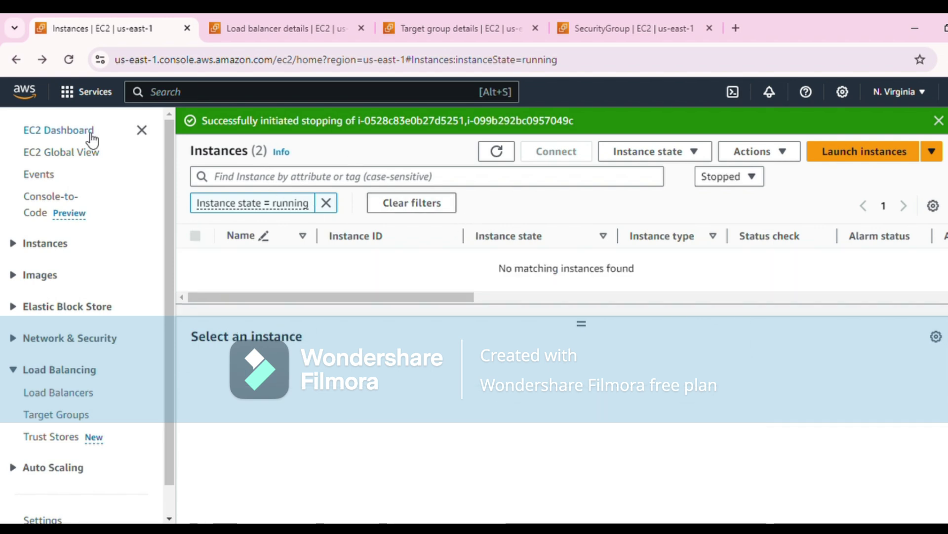
- Refresh the resource overview on the EC2 Dashboard, and open and refresh the list of all instances to check their state
{"action": "left_click", "coordinate": [91, 135]}
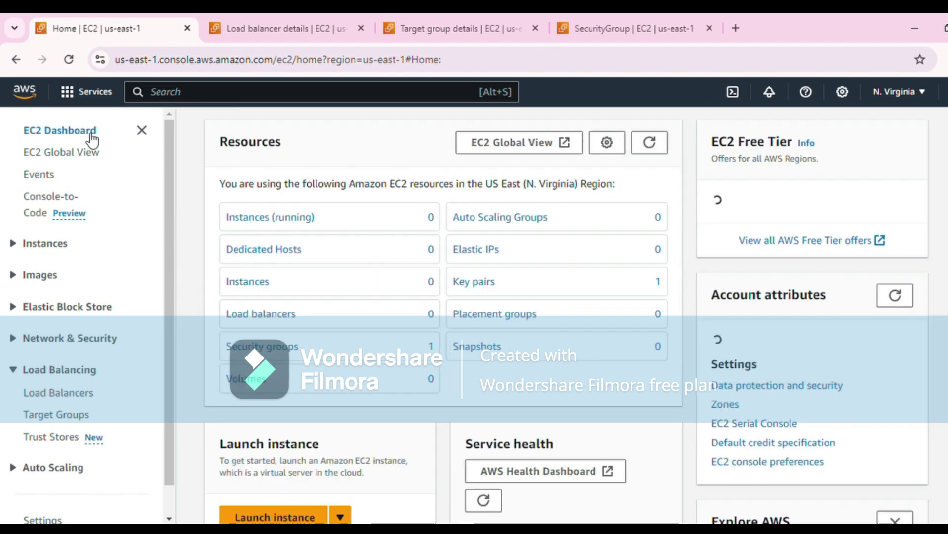
{"action": "left_click", "coordinate": [649, 142]}
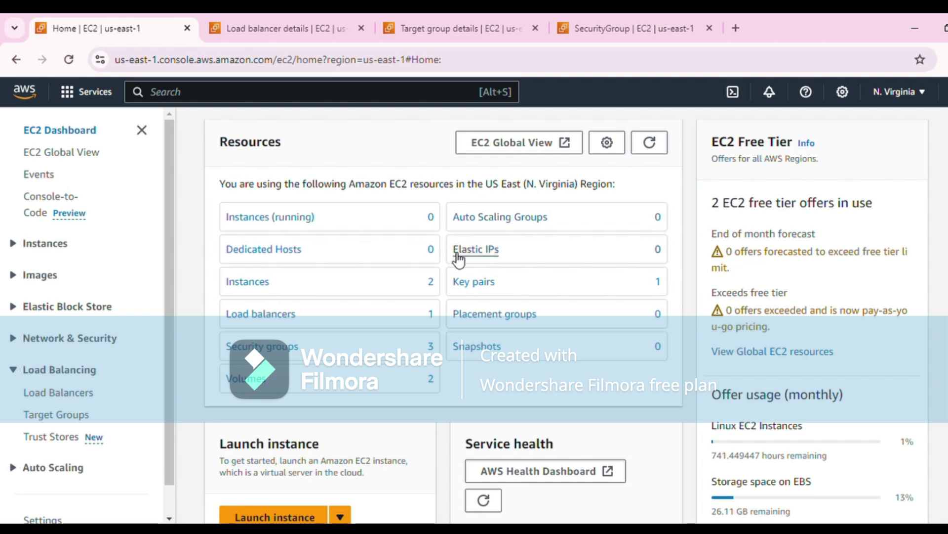
{"action": "left_click", "coordinate": [248, 284]}
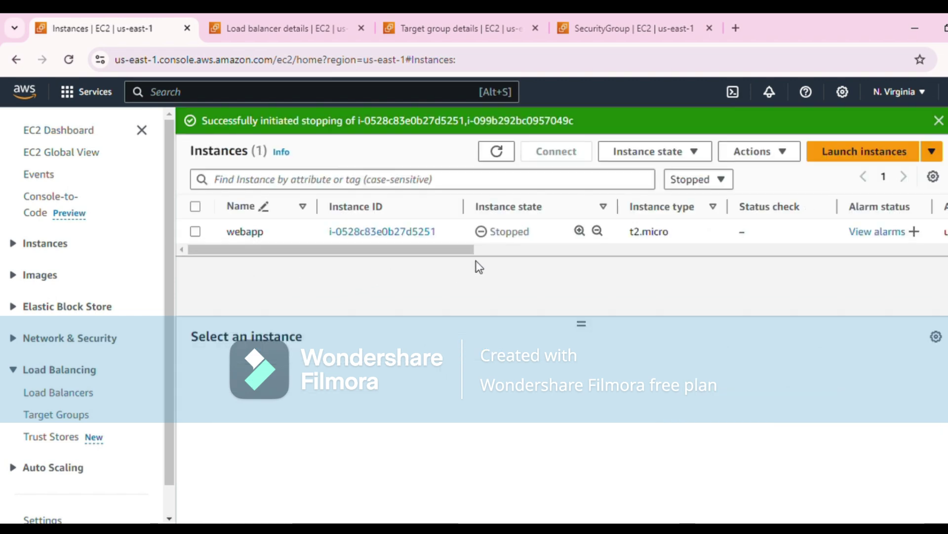
{"action": "left_click", "coordinate": [507, 148]}
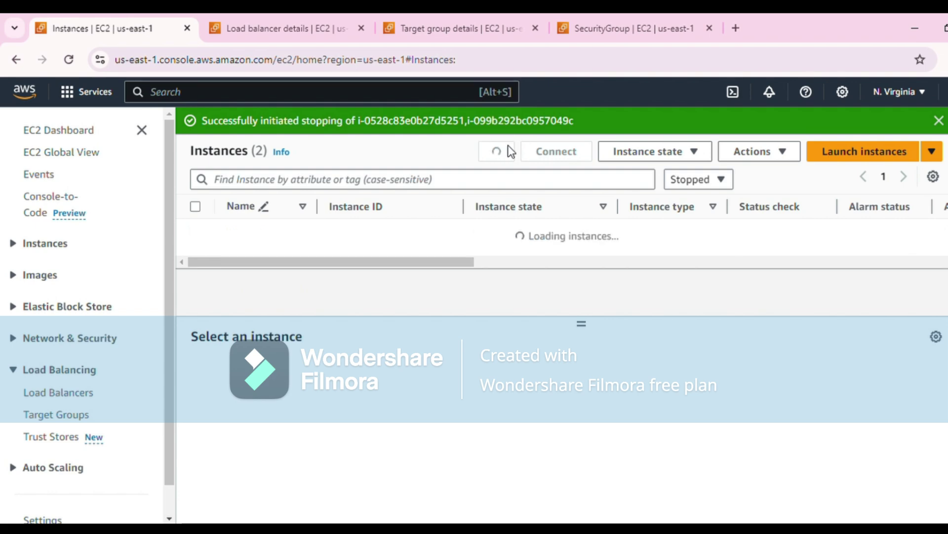